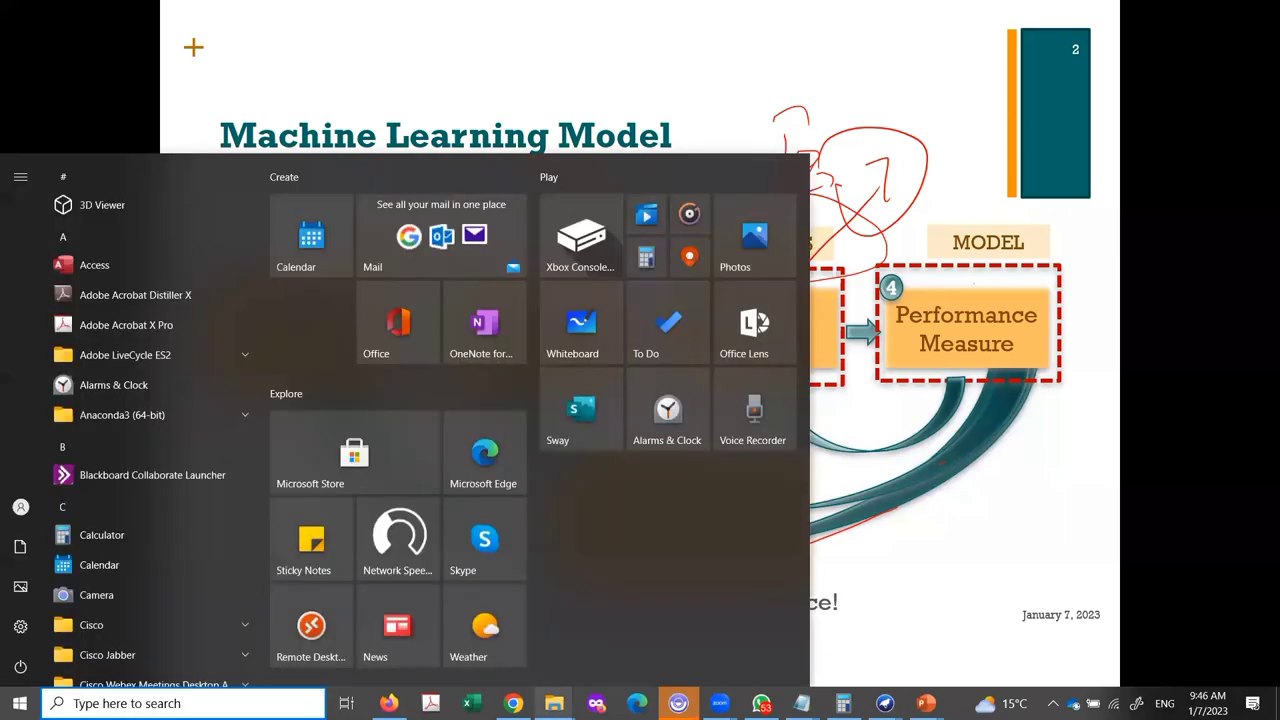
Return to Kaggle in Chrome and reopen the Datasets page without the Classification filter
click(513, 703)
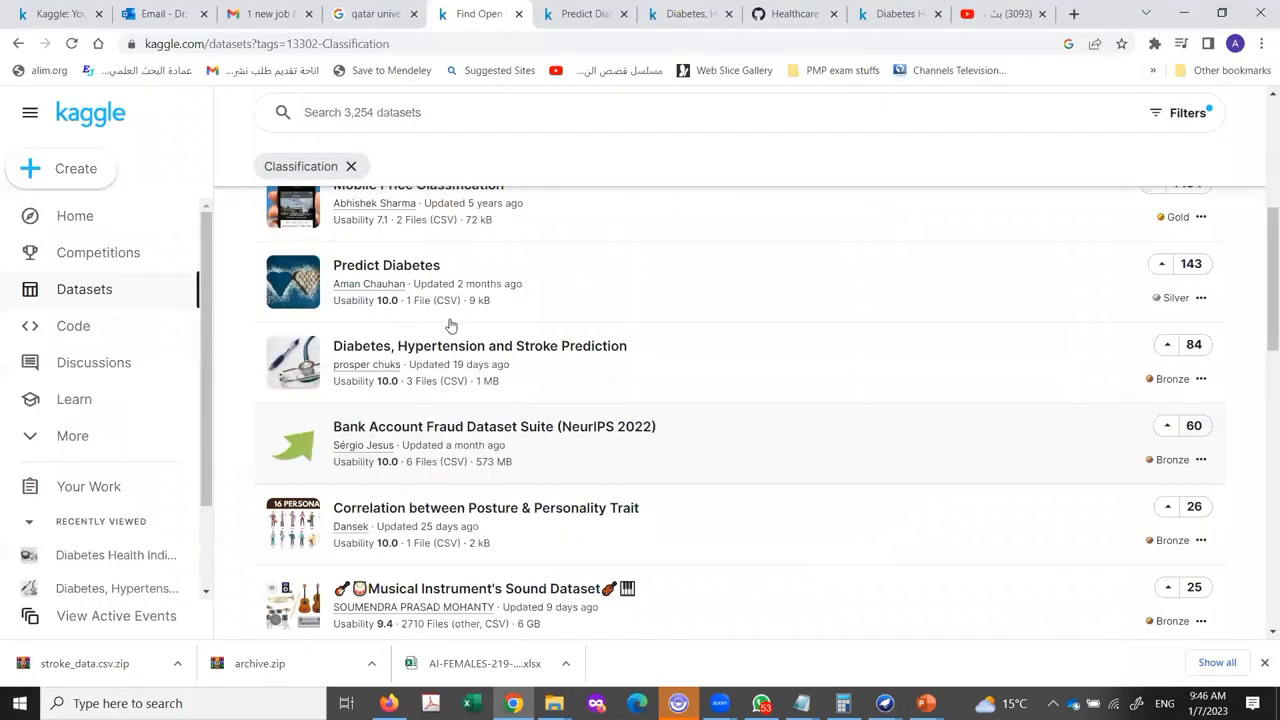
scroll(450, 325, up, 5)
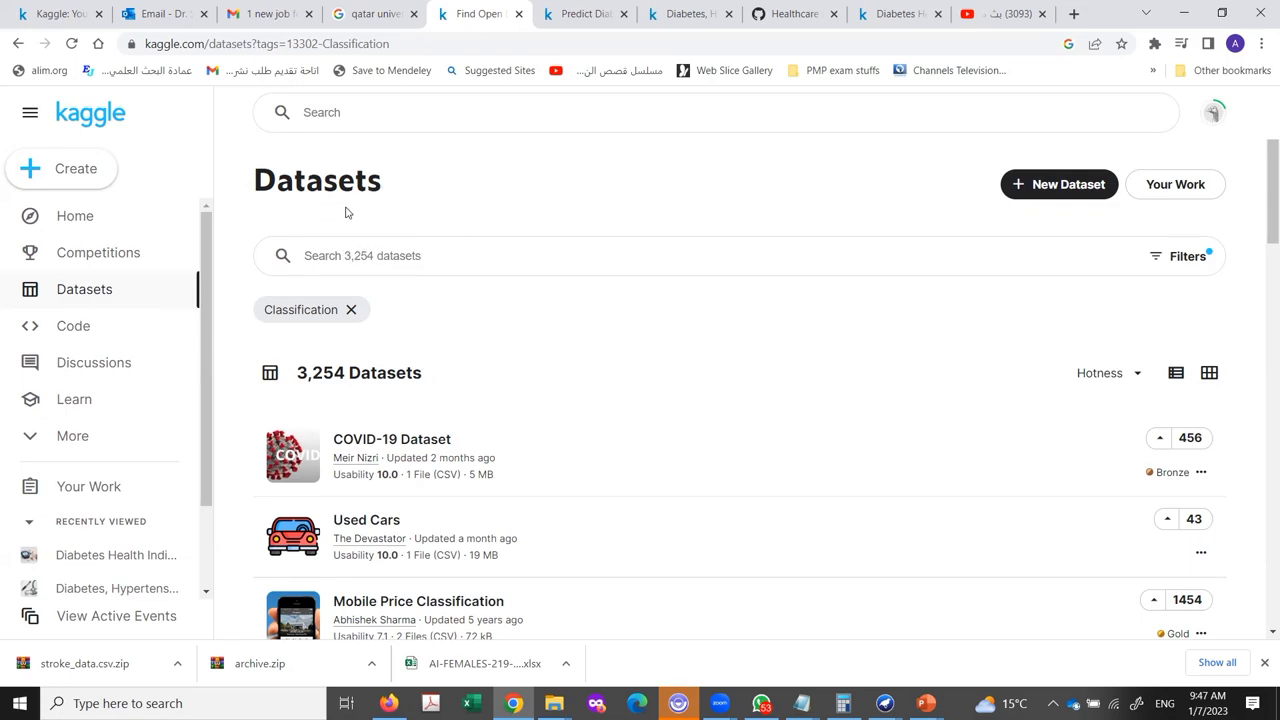
click(77, 298)
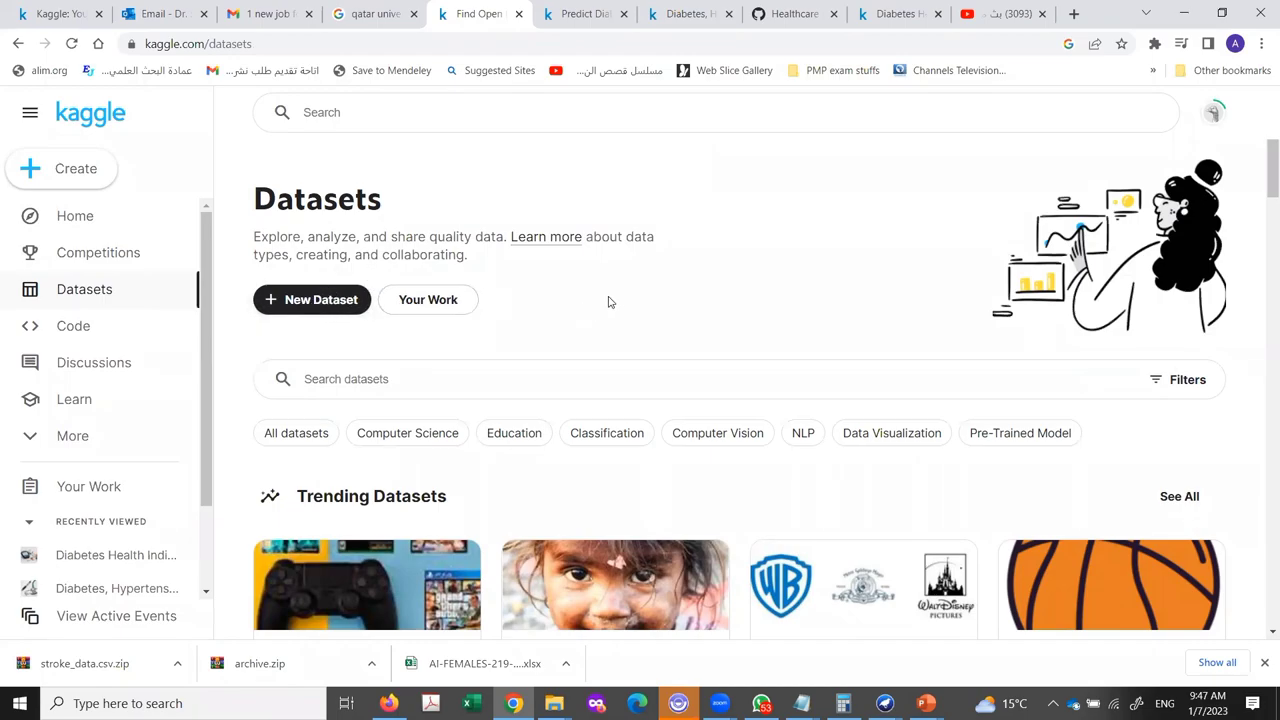
List all 190,063 datasets with no category filter, scrolling to the pagination
scroll(608, 302, down, 2)
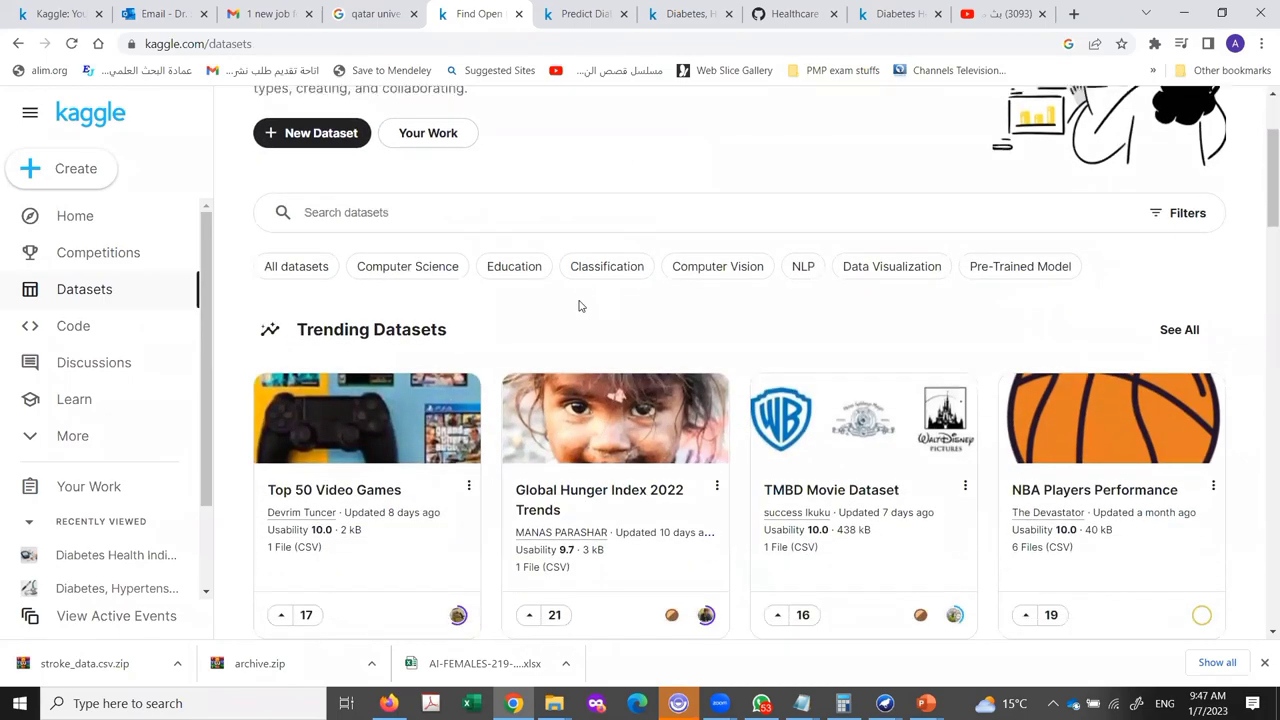
click(296, 268)
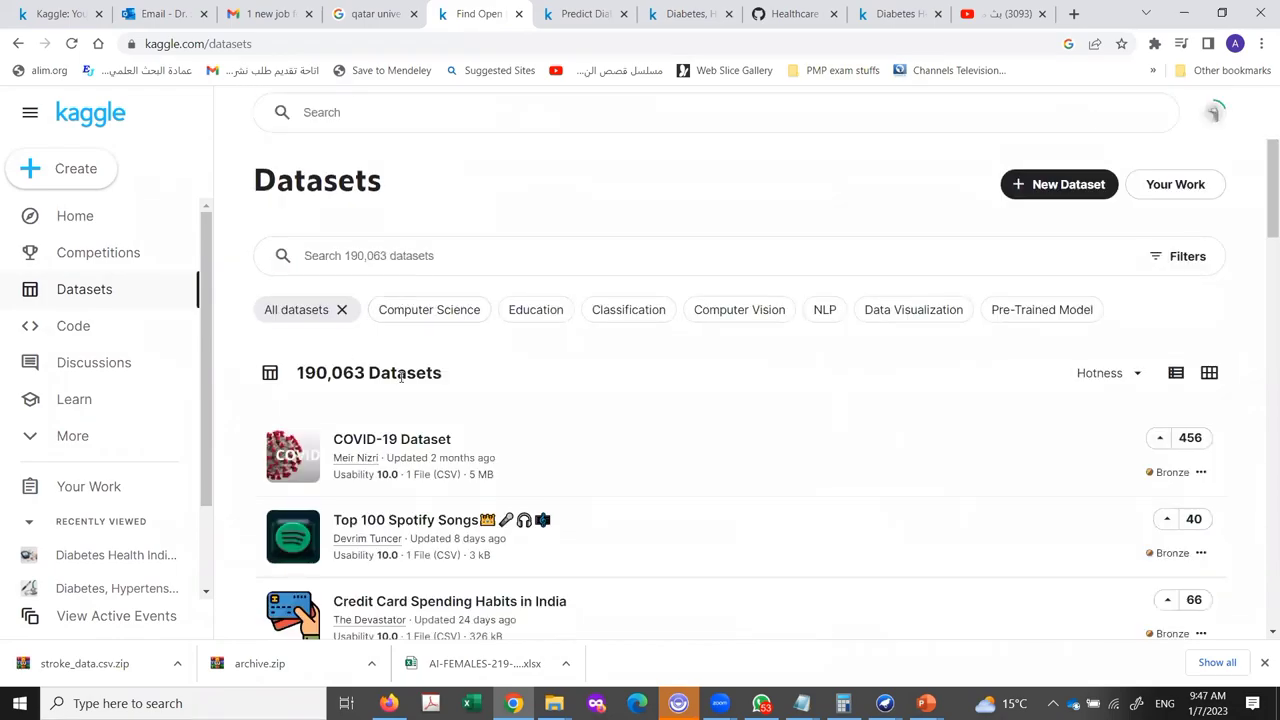
scroll(420, 425, down, 10)
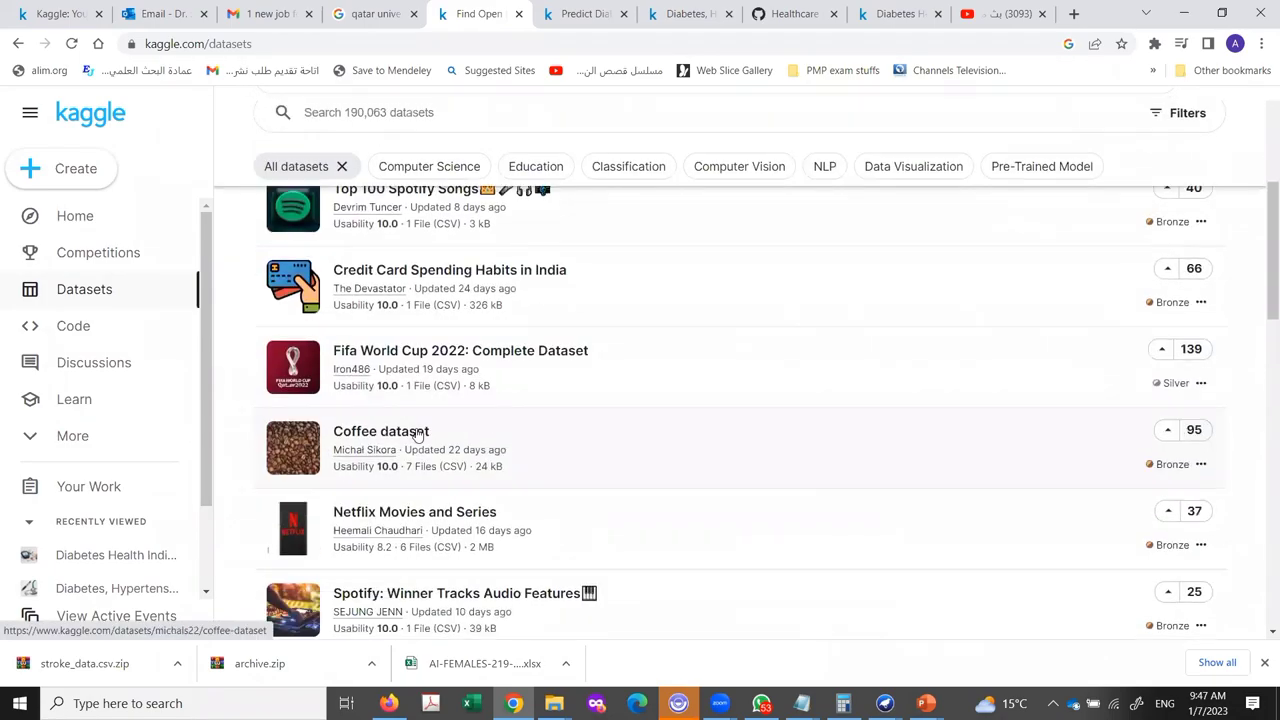
scroll(420, 428, down, 5)
scroll(423, 428, up, 3)
scroll(423, 428, down, 3)
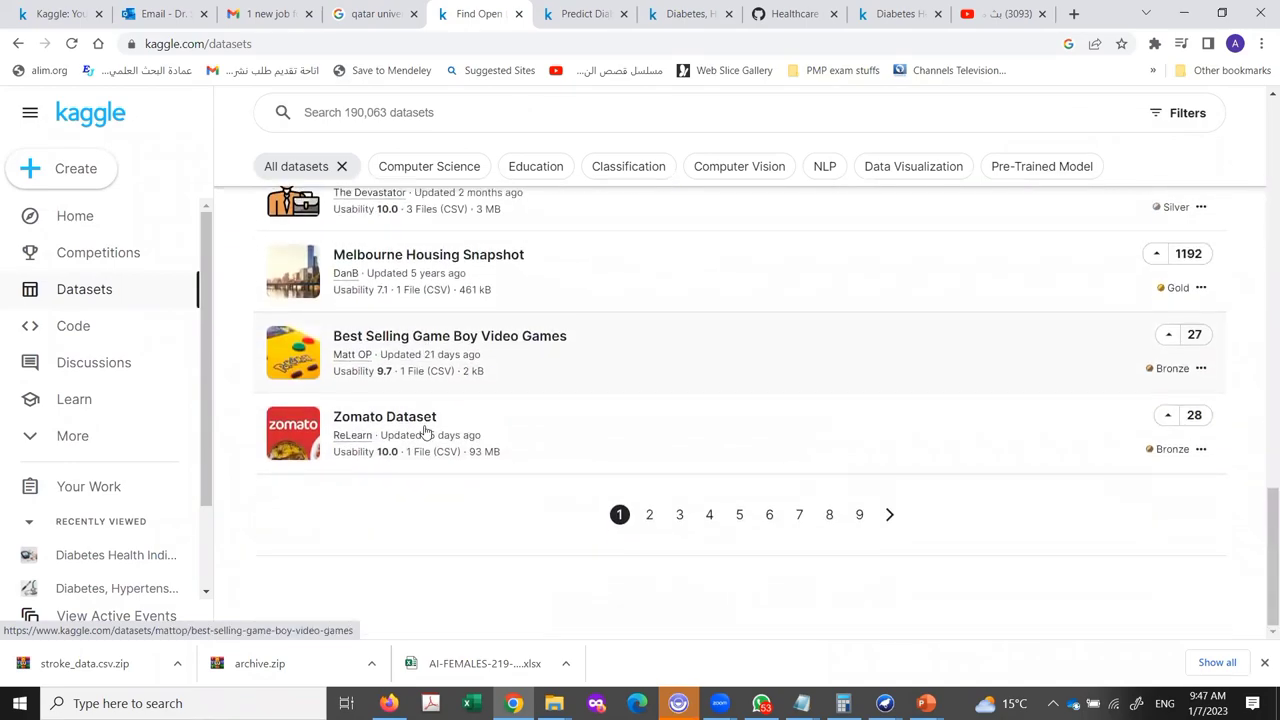
Page forward through the results to page 9 of the dataset list
click(890, 516)
scroll(712, 510, down, 4)
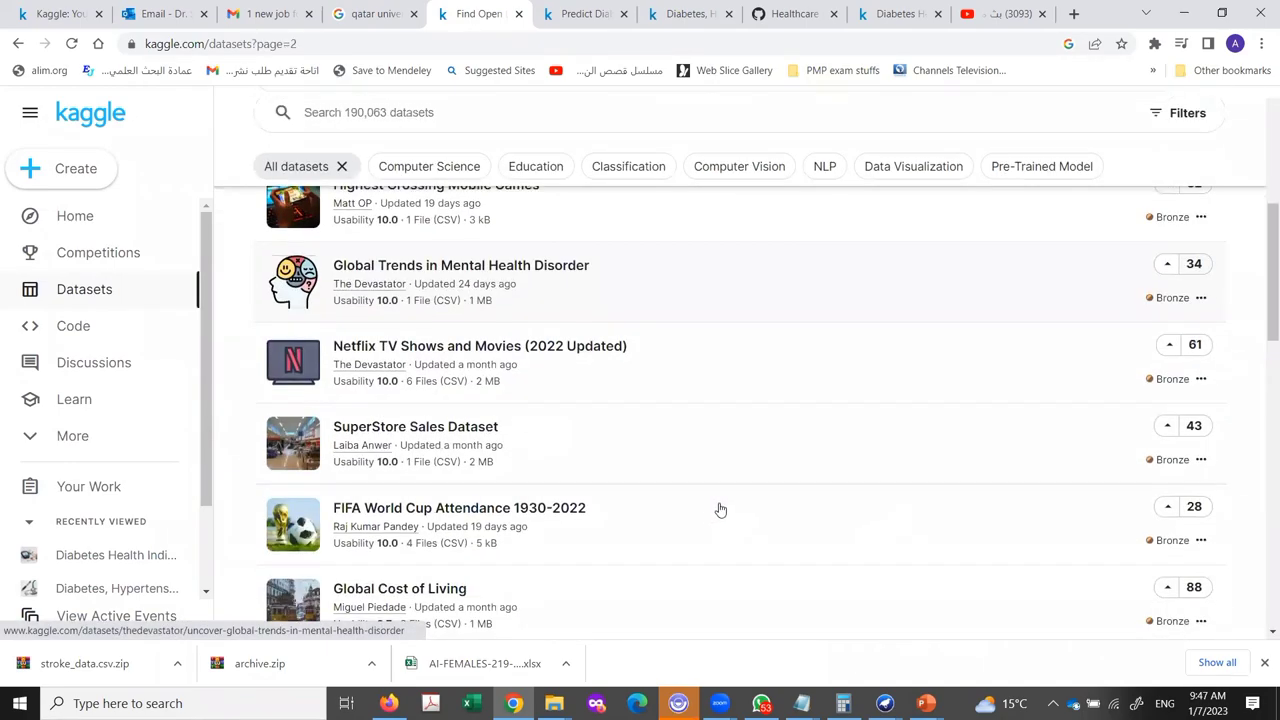
scroll(720, 510, down, 8)
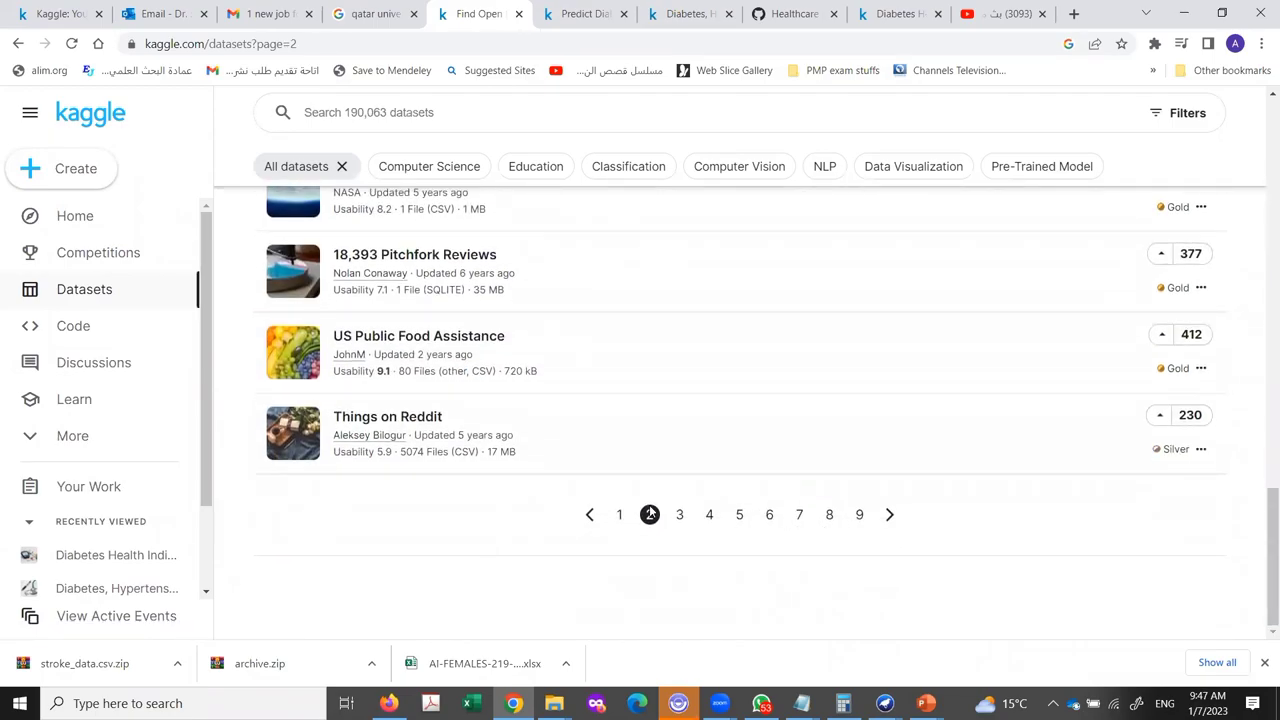
click(859, 515)
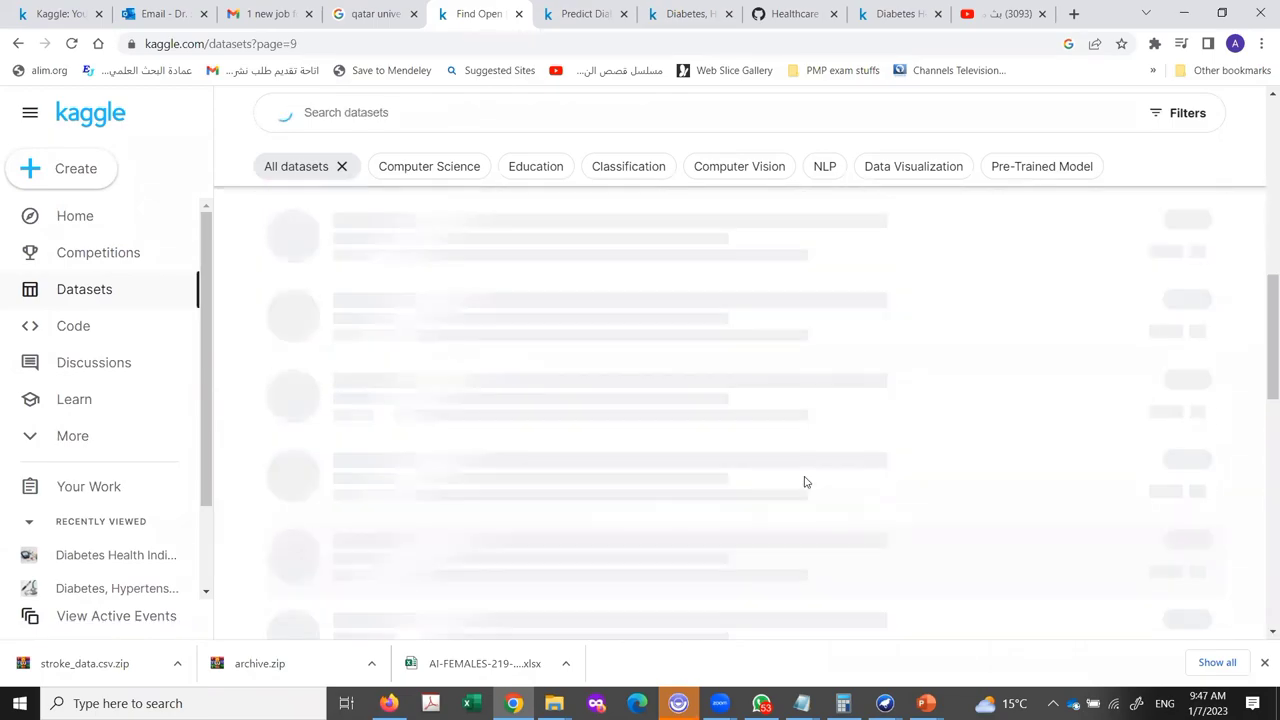
scroll(805, 480, down, 10)
scroll(820, 488, down, 2)
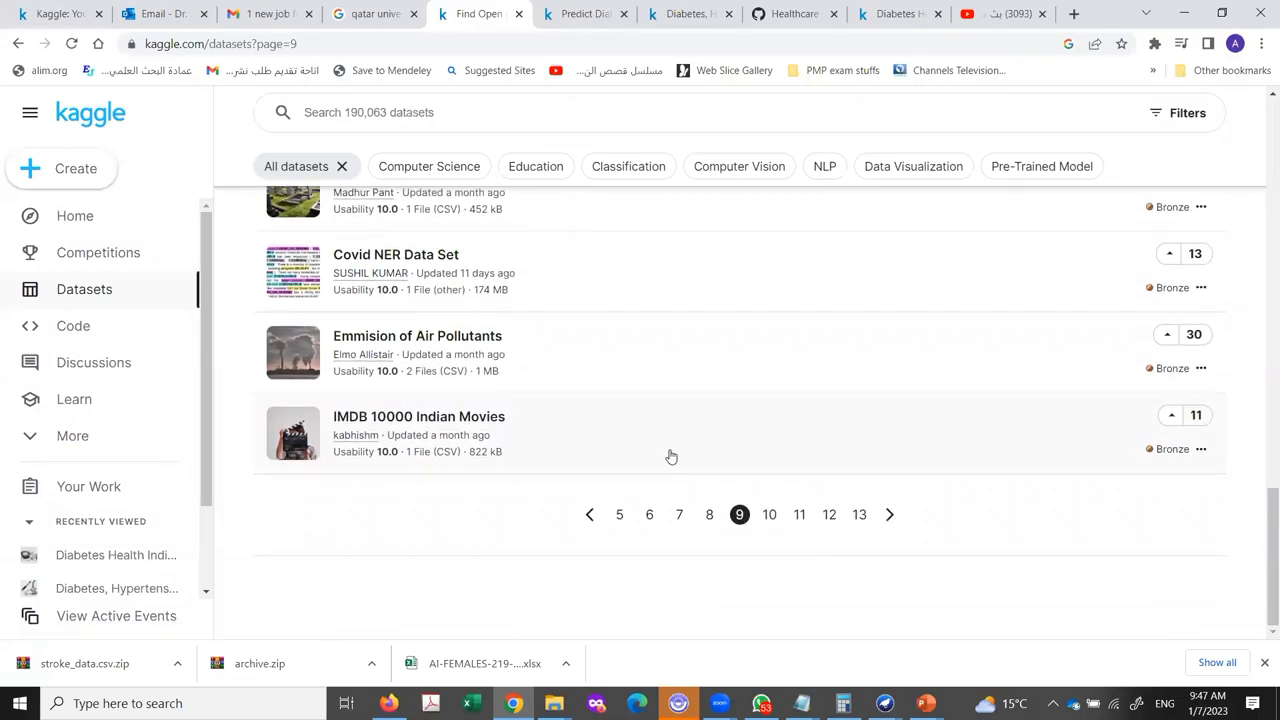
scroll(557, 434, up, 15)
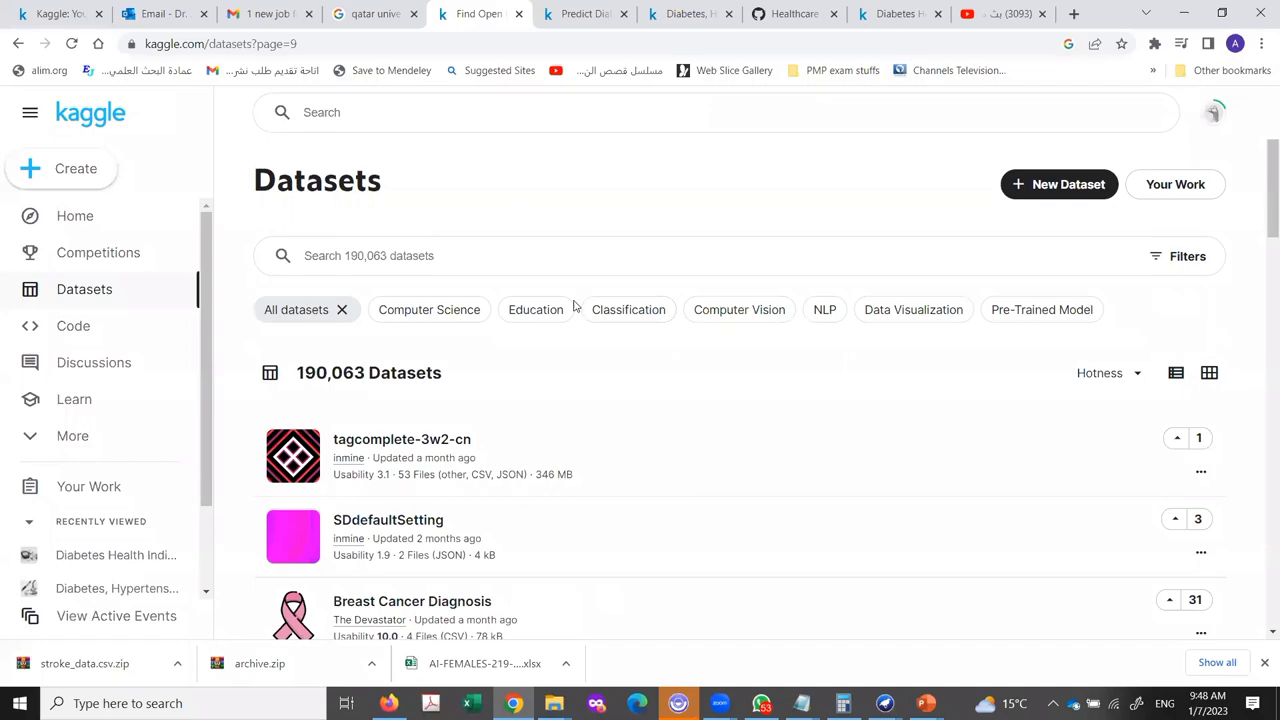
Apply the NLP filter (2,359 datasets) twice, clearing it each time
click(826, 313)
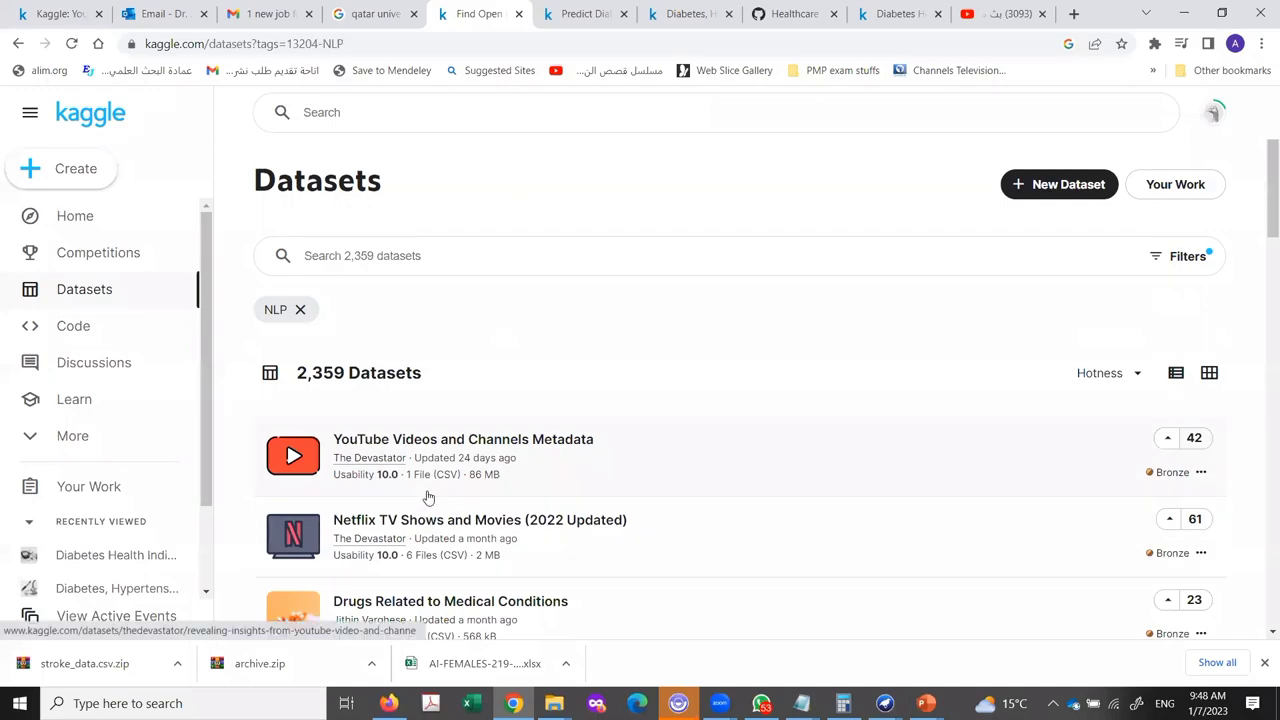
scroll(423, 491, down, 3)
scroll(431, 493, up, 3)
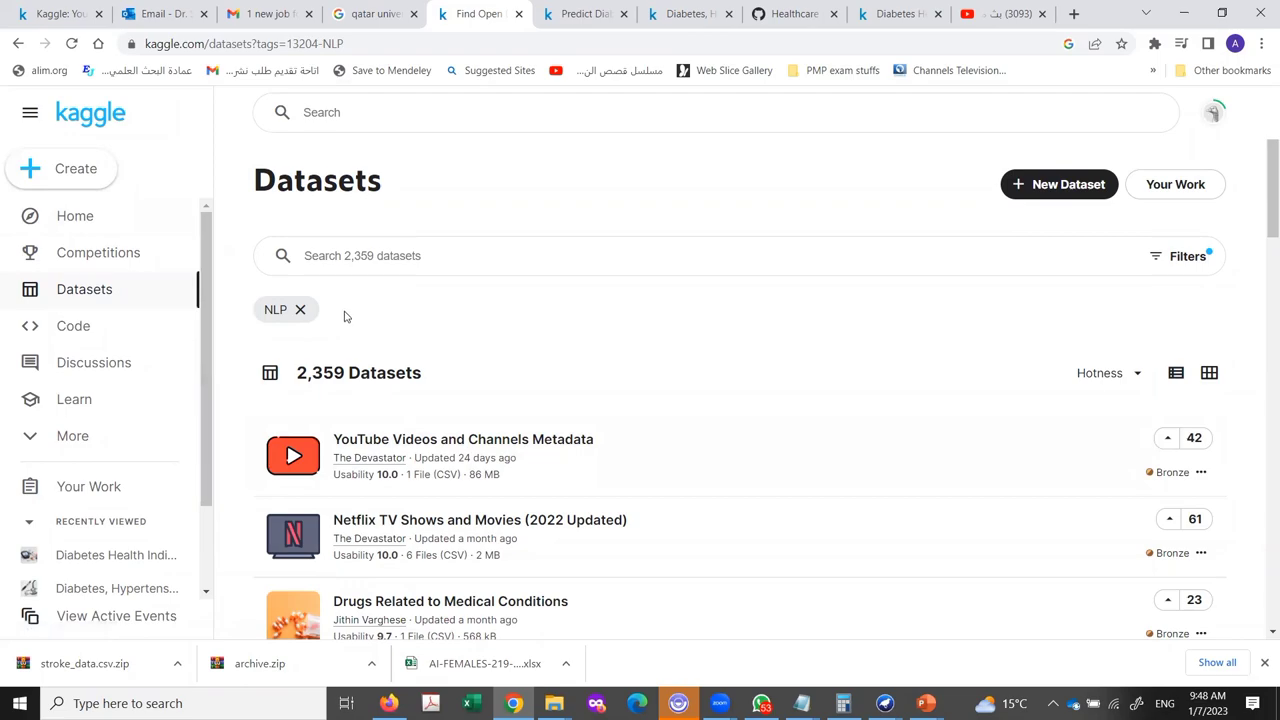
click(300, 310)
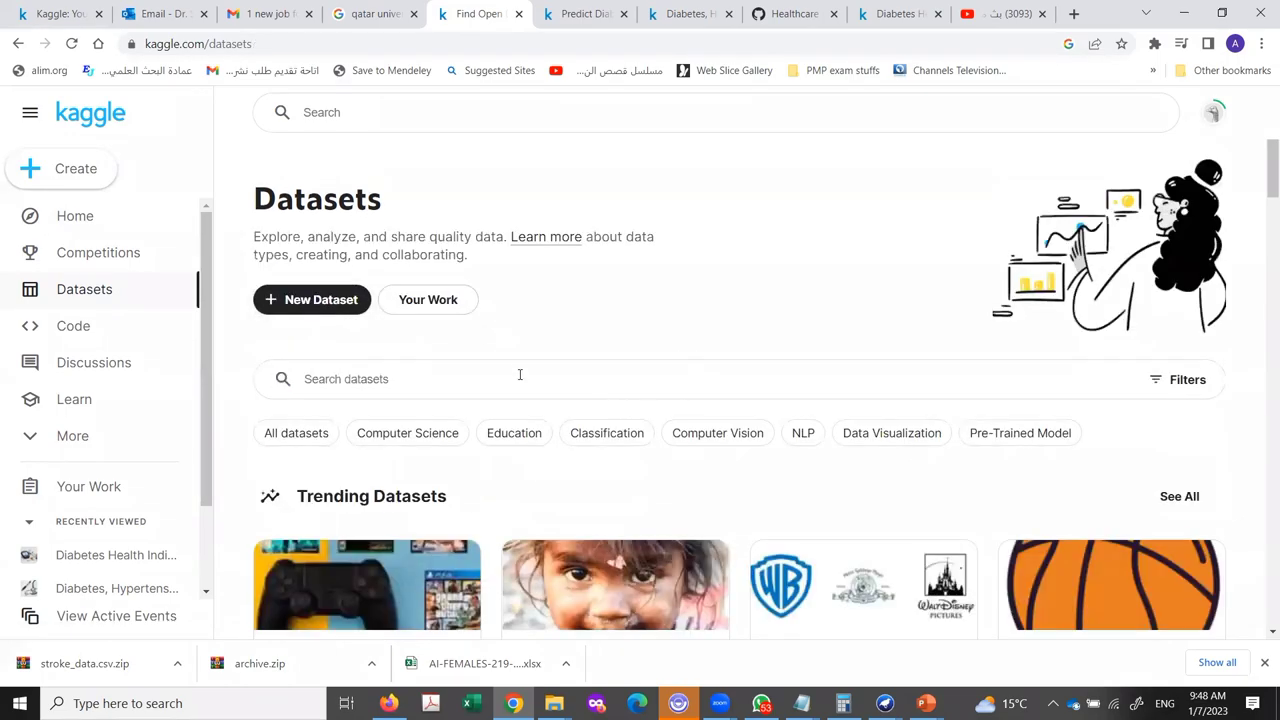
click(805, 435)
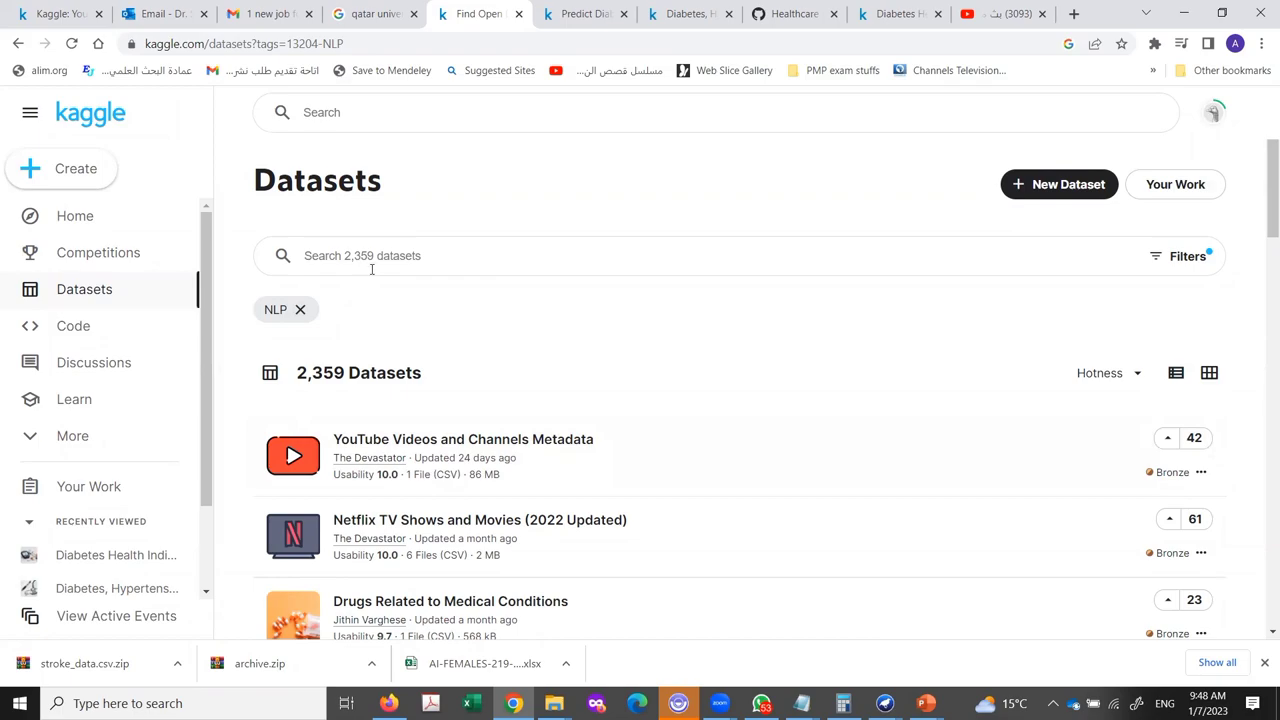
click(300, 312)
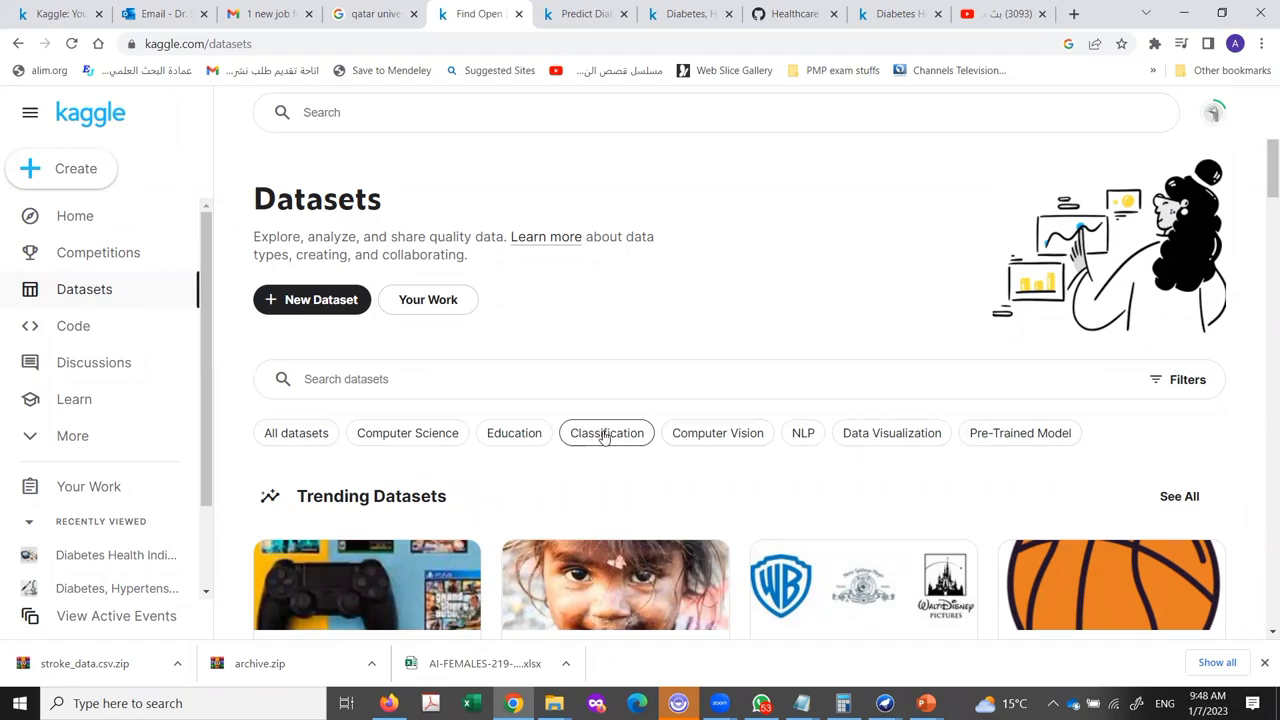
Browse the 3,254 Classification datasets, then clear the Classification filter
click(604, 435)
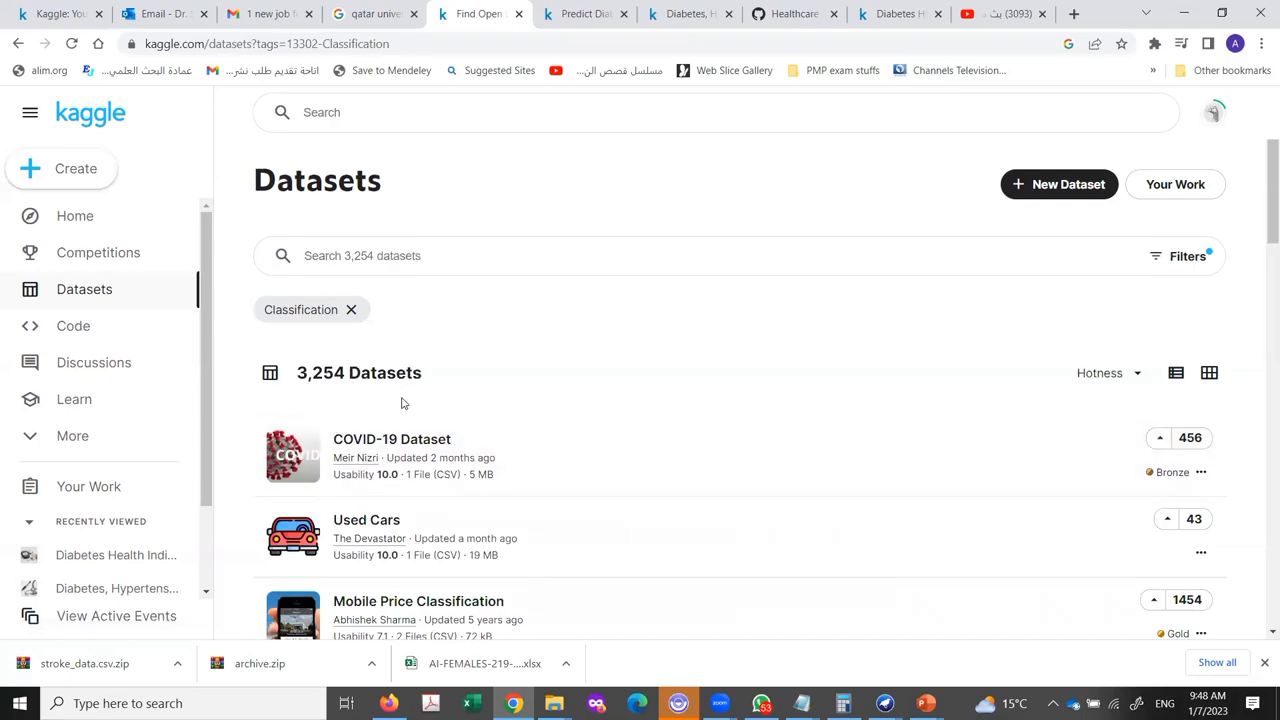
scroll(366, 430, down, 1)
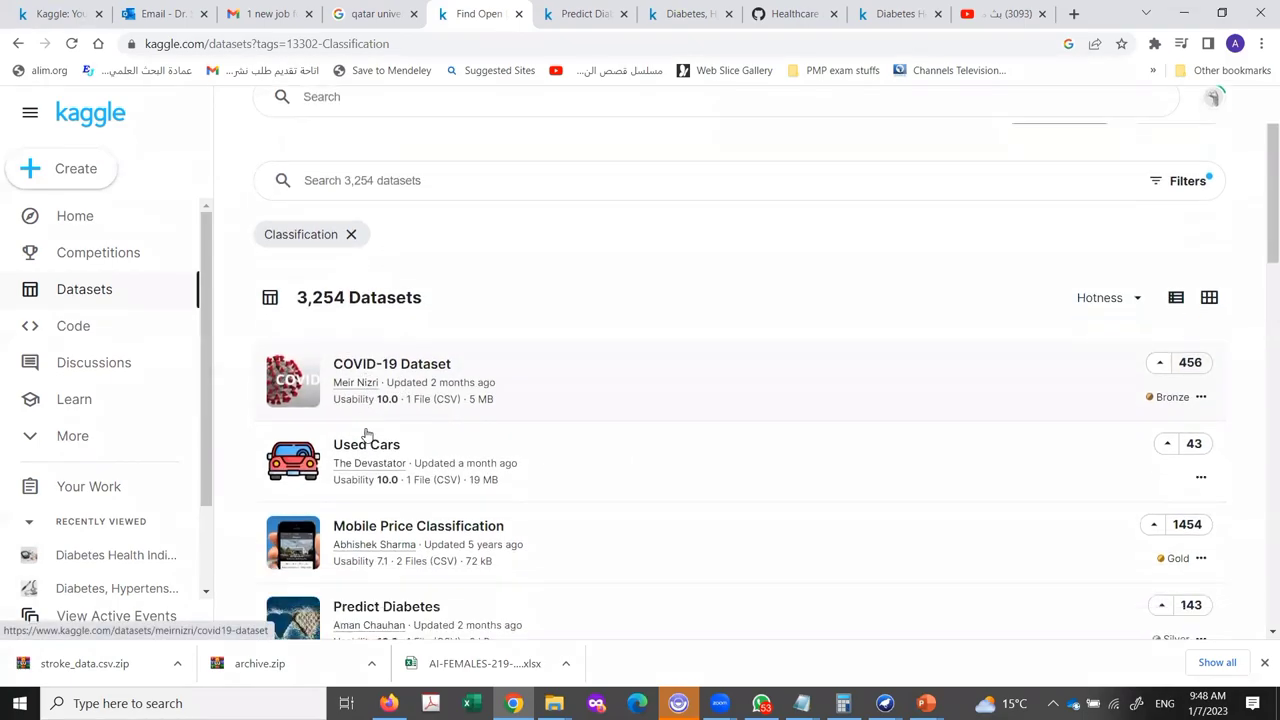
scroll(366, 432, down, 2)
scroll(366, 378, up, 1)
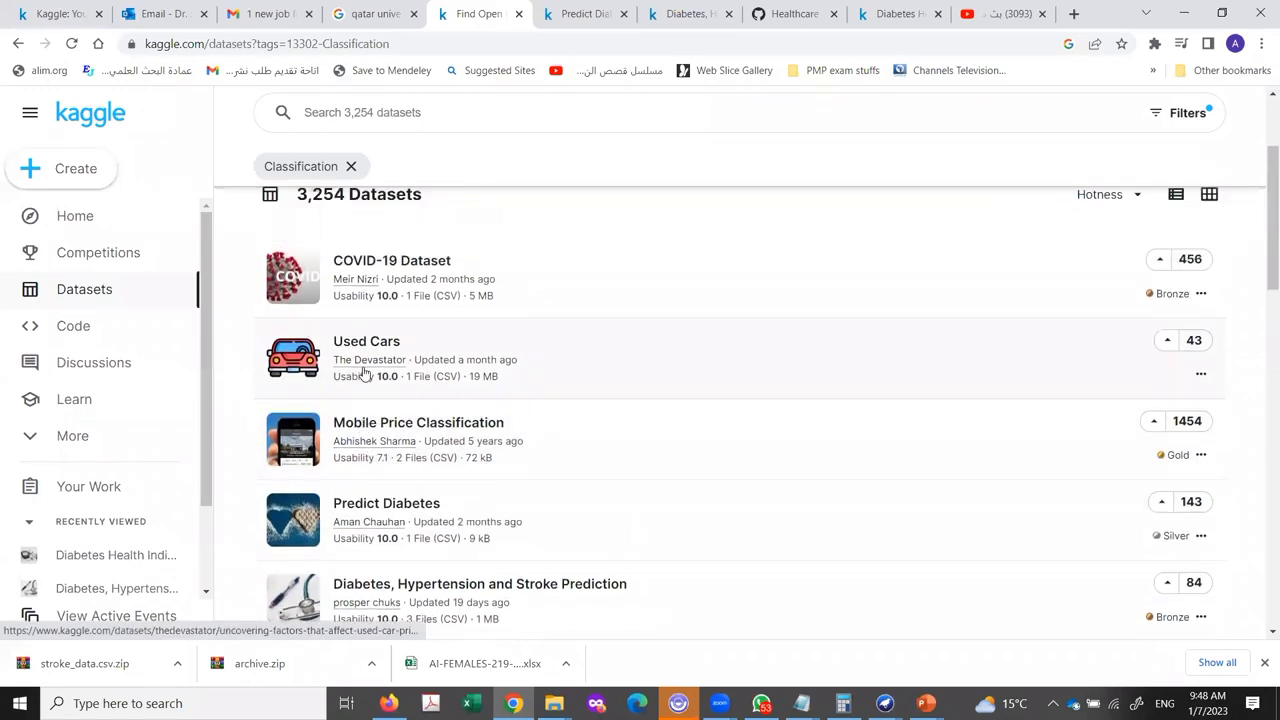
scroll(366, 374, up, 3)
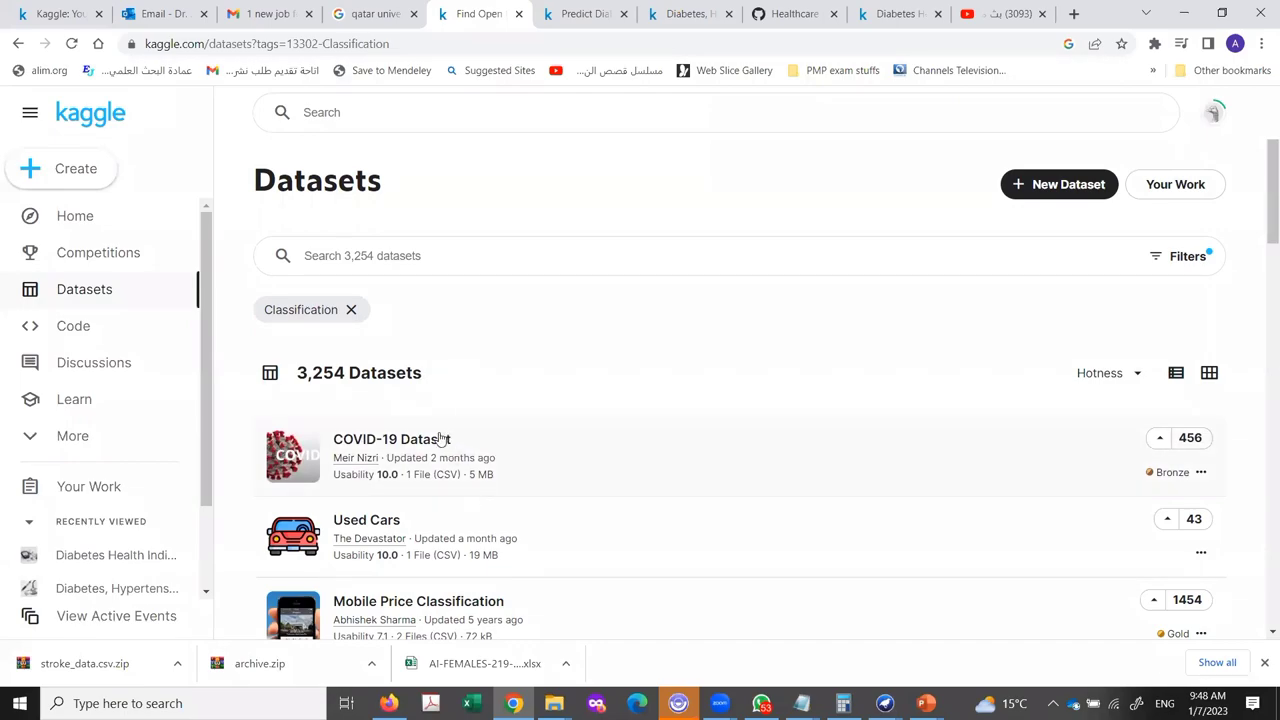
scroll(497, 426, down, 2)
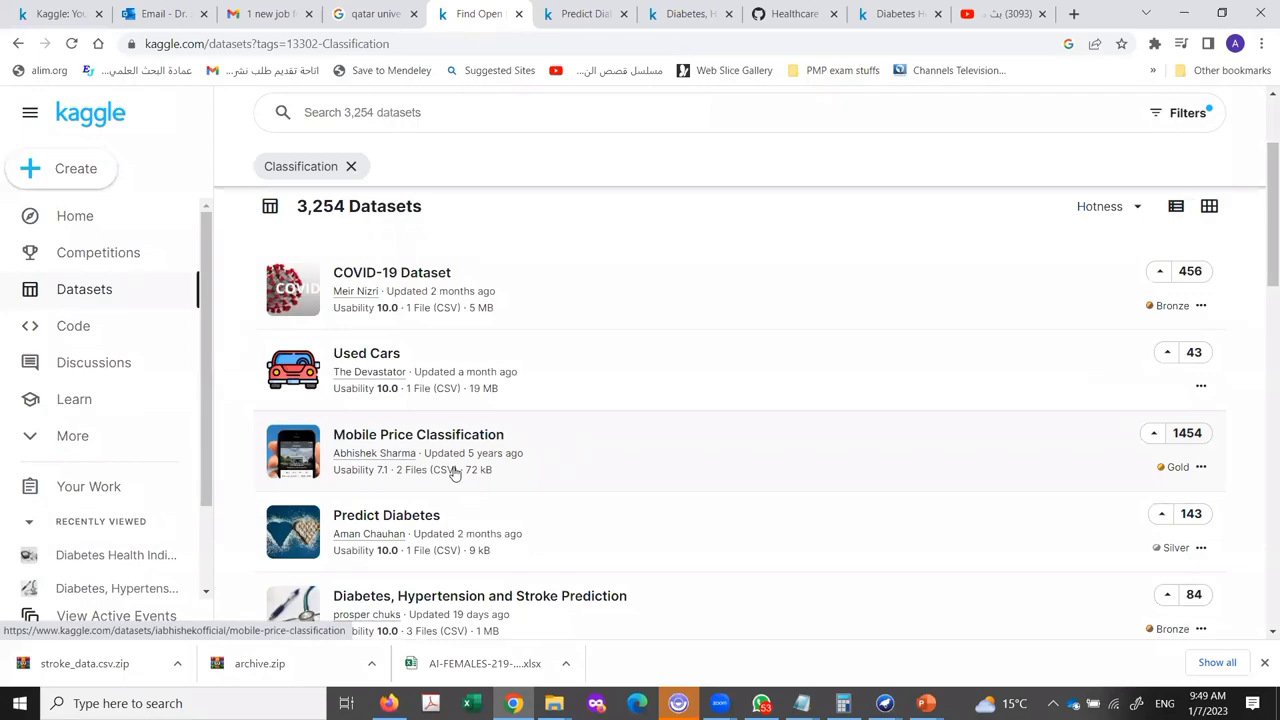
scroll(450, 442, up, 2)
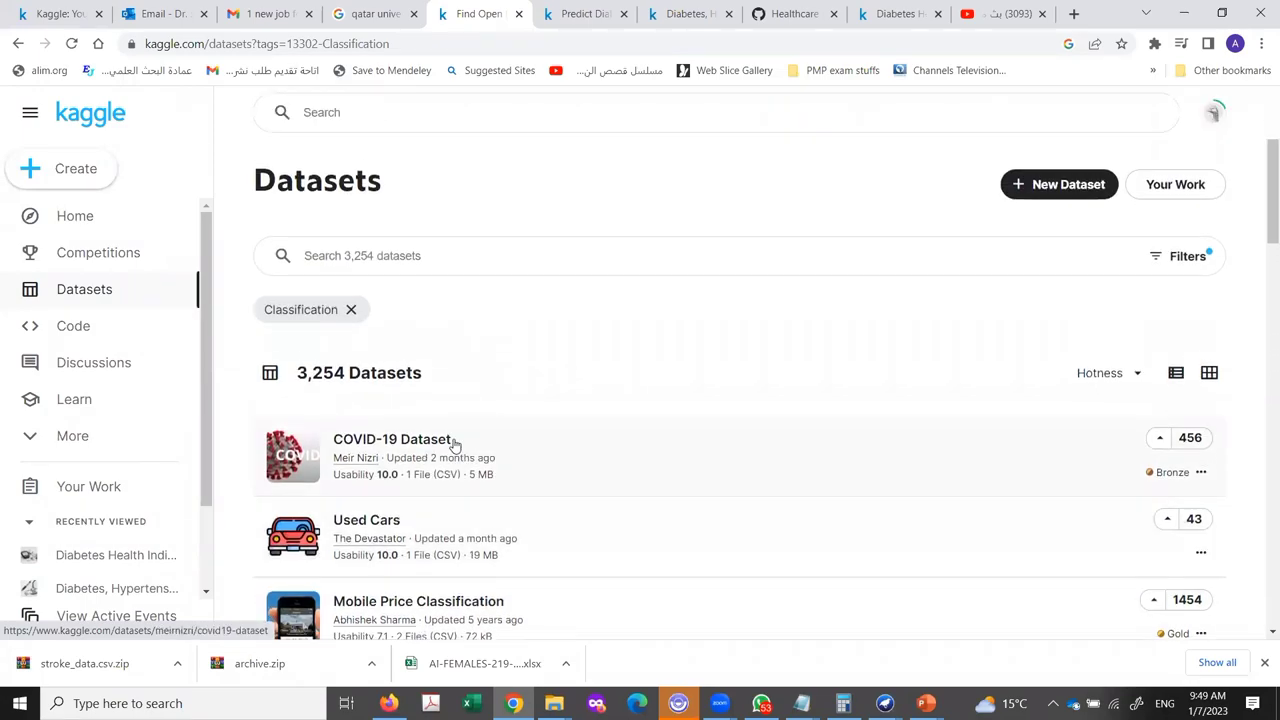
click(350, 311)
Search the datasets for 'hyperten' and scroll through the 9 results
click(354, 380)
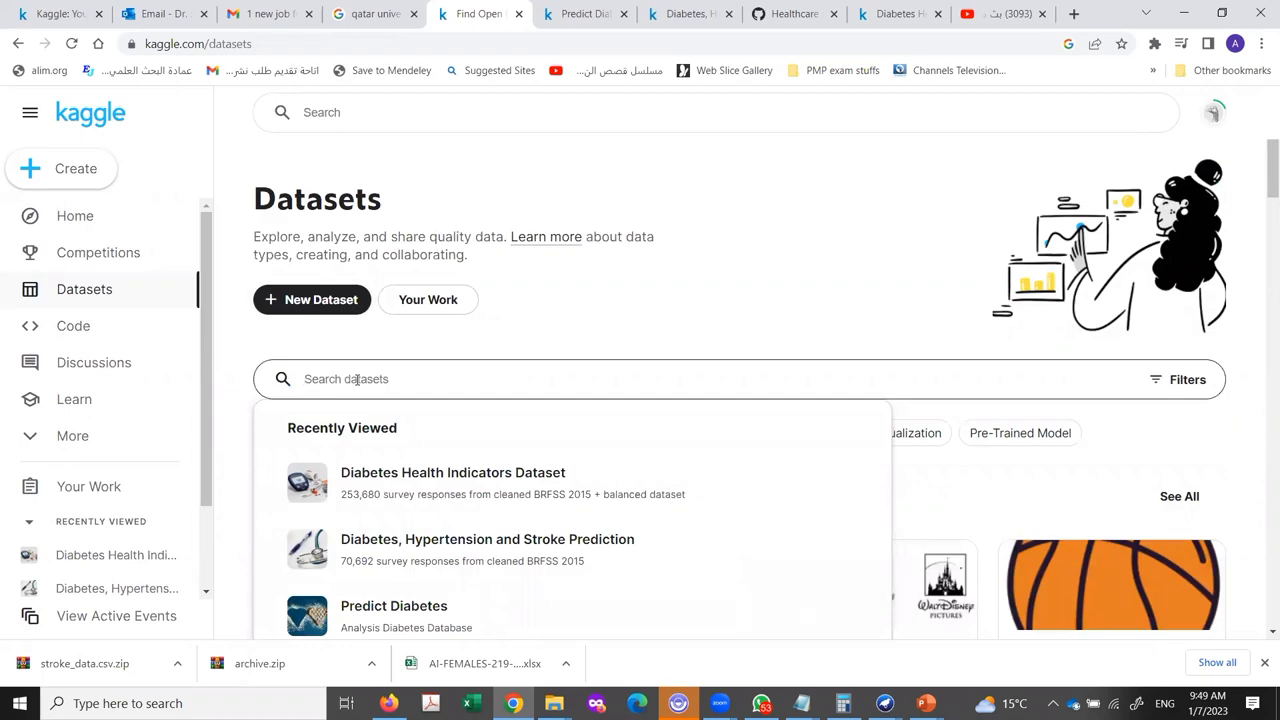
text(hyper)
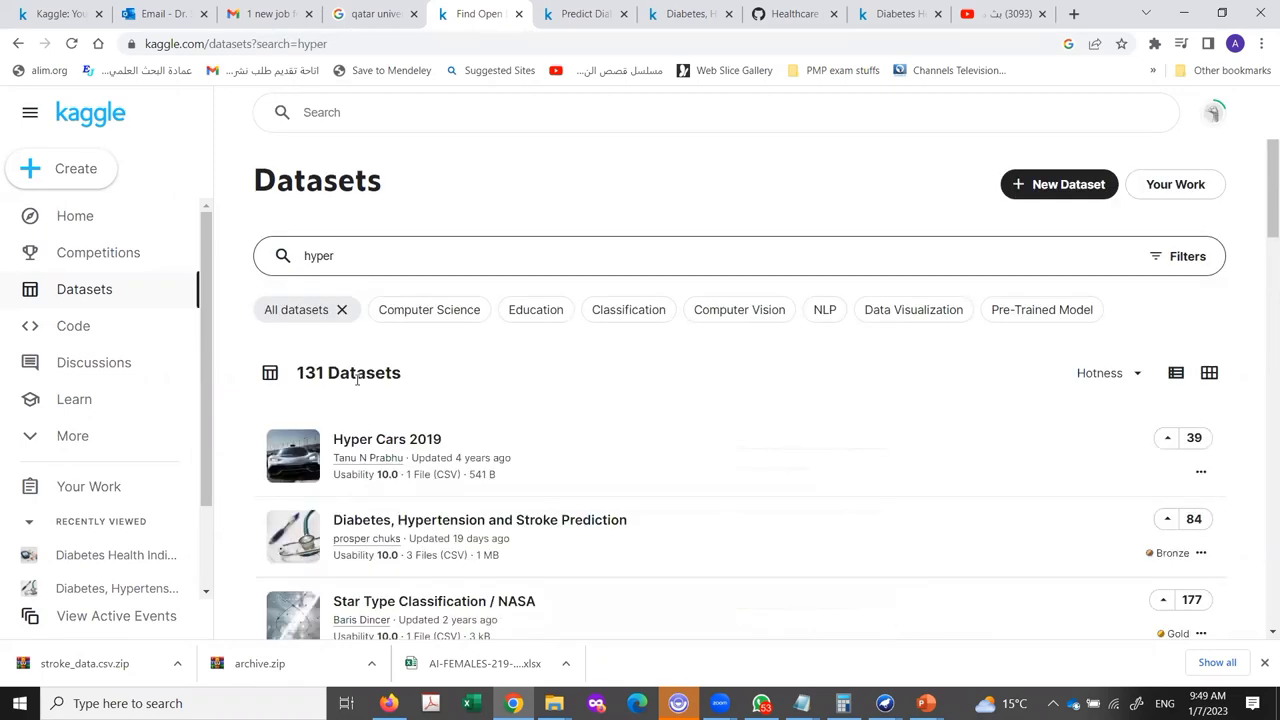
text(ten)
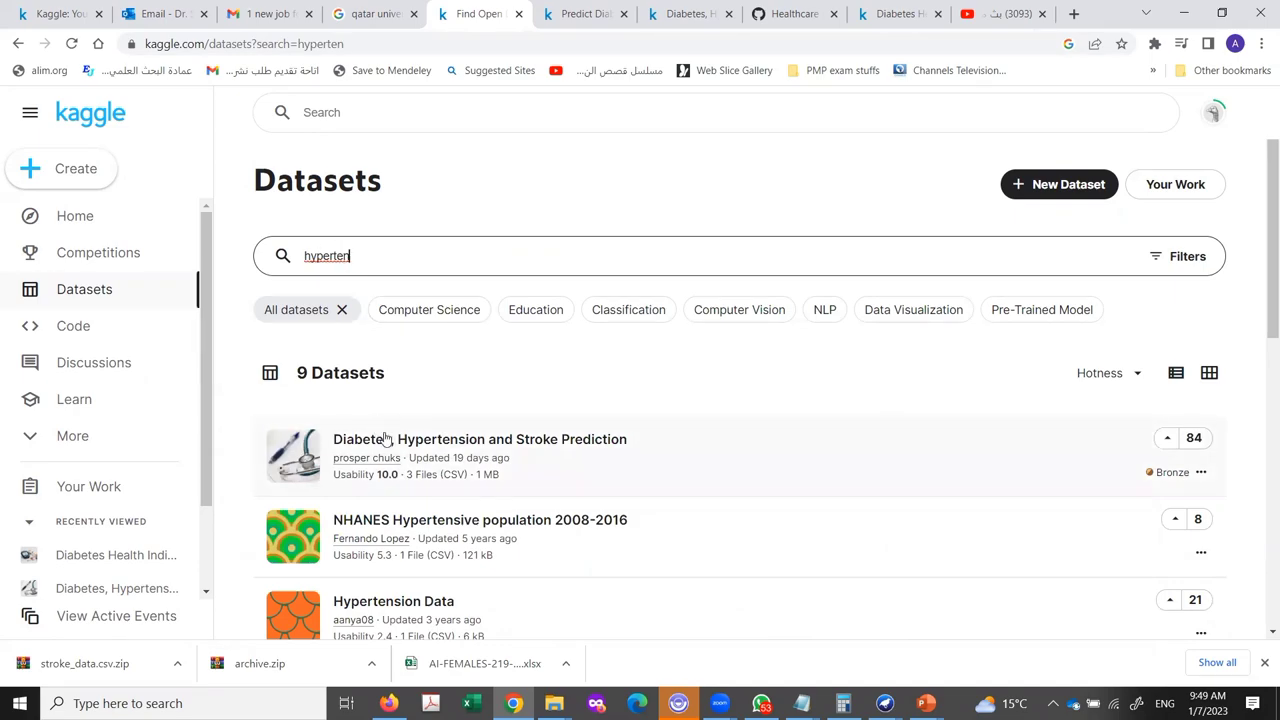
scroll(385, 439, down, 2)
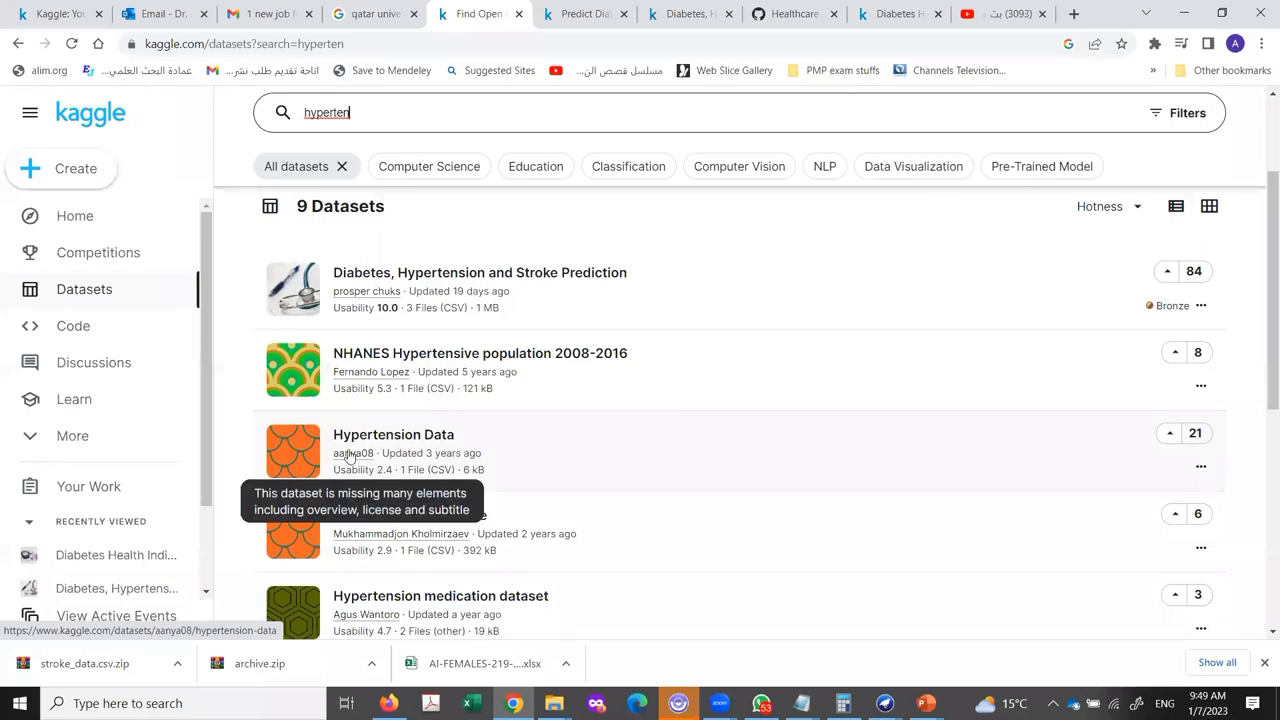
scroll(368, 468, down, 2)
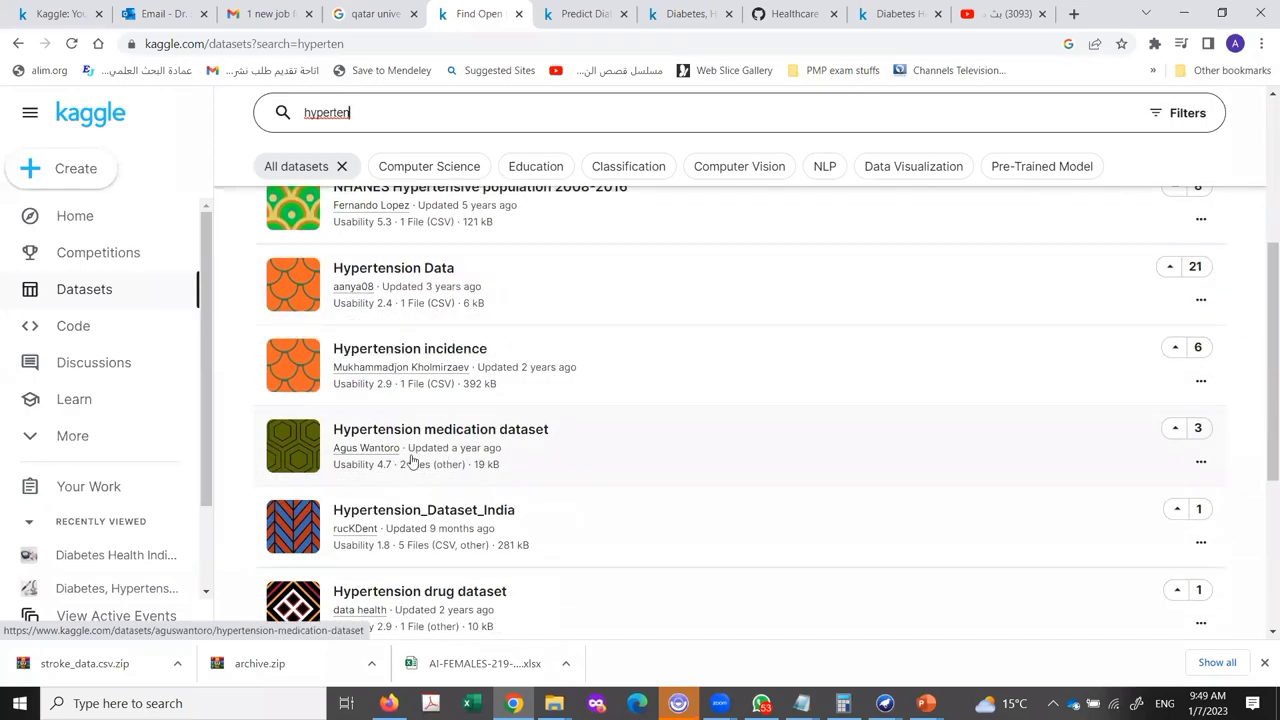
scroll(415, 500, down, 1)
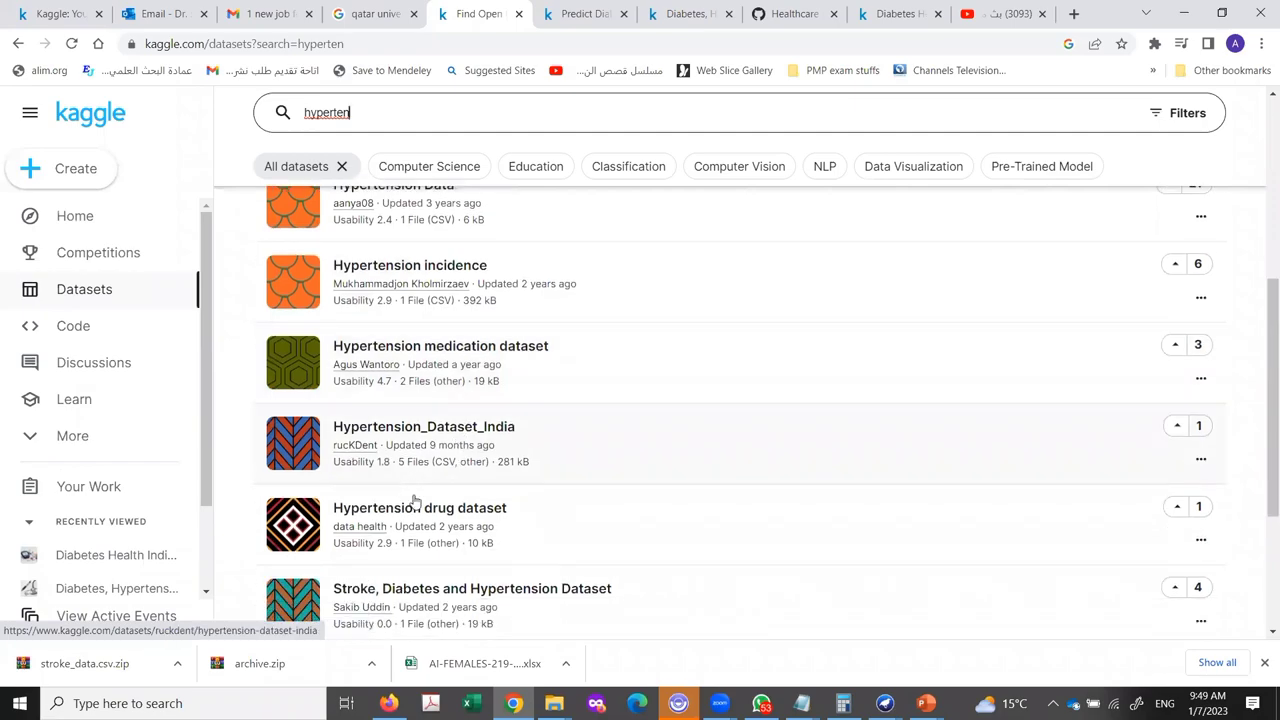
scroll(400, 490, down, 2)
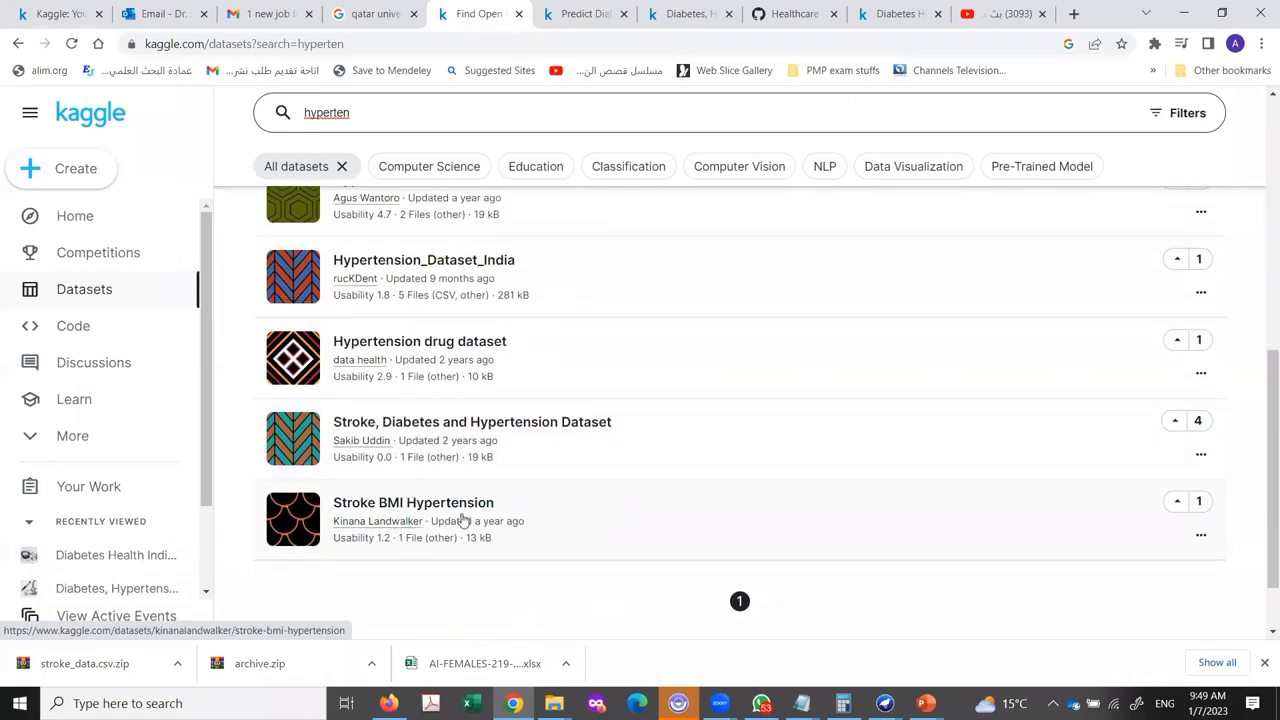
Open the Diabetes, Hypertension and Stroke Prediction dataset from the results
scroll(400, 490, up, 6)
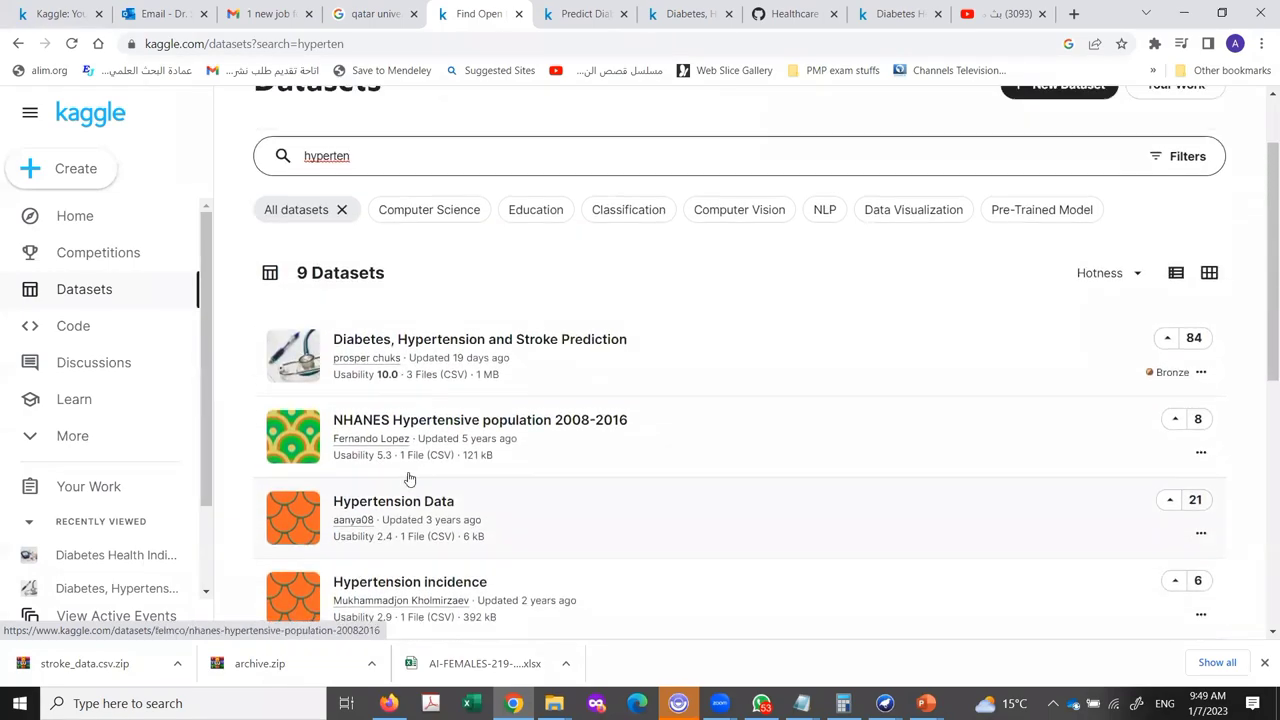
scroll(410, 479, up, 1)
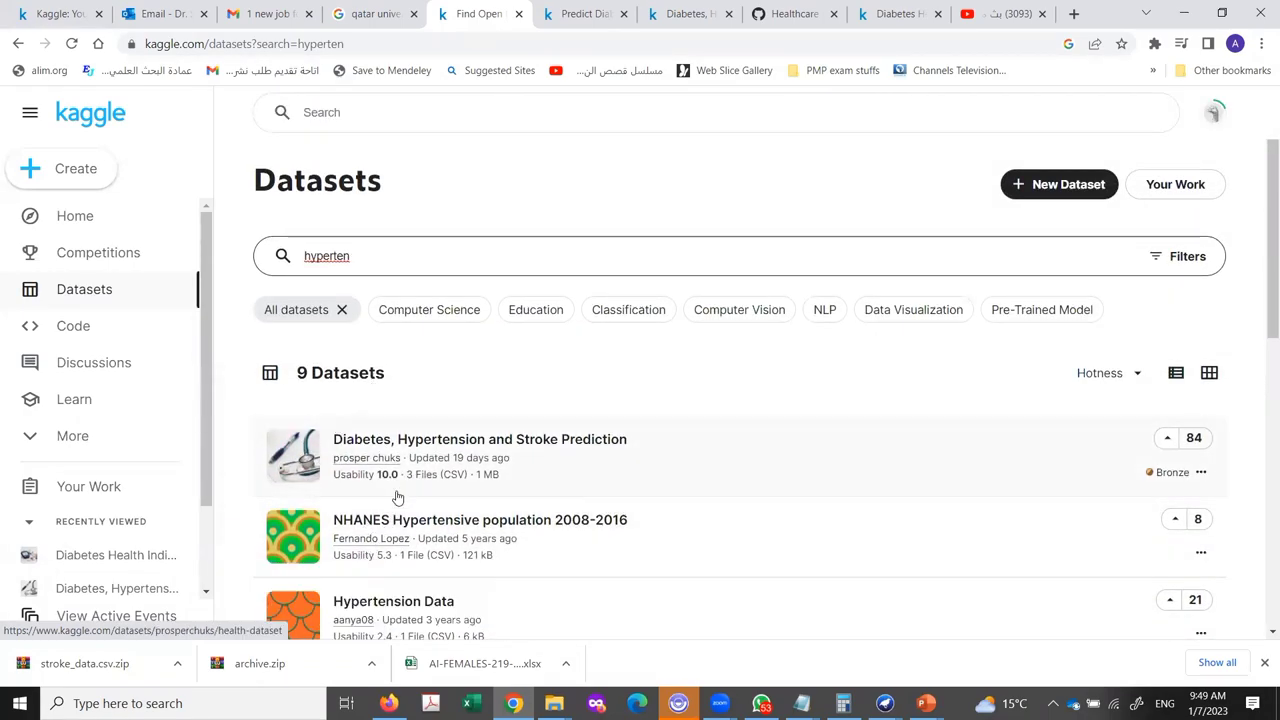
scroll(397, 497, down, 1)
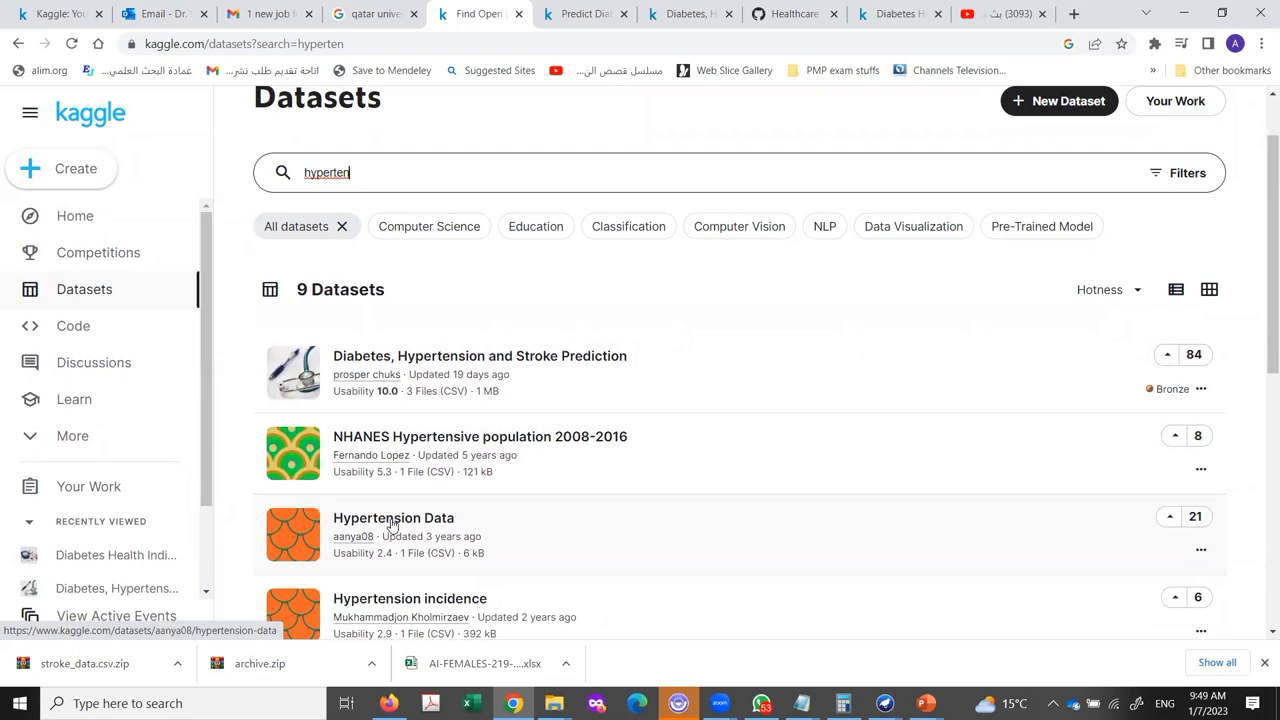
scroll(392, 527, down, 1)
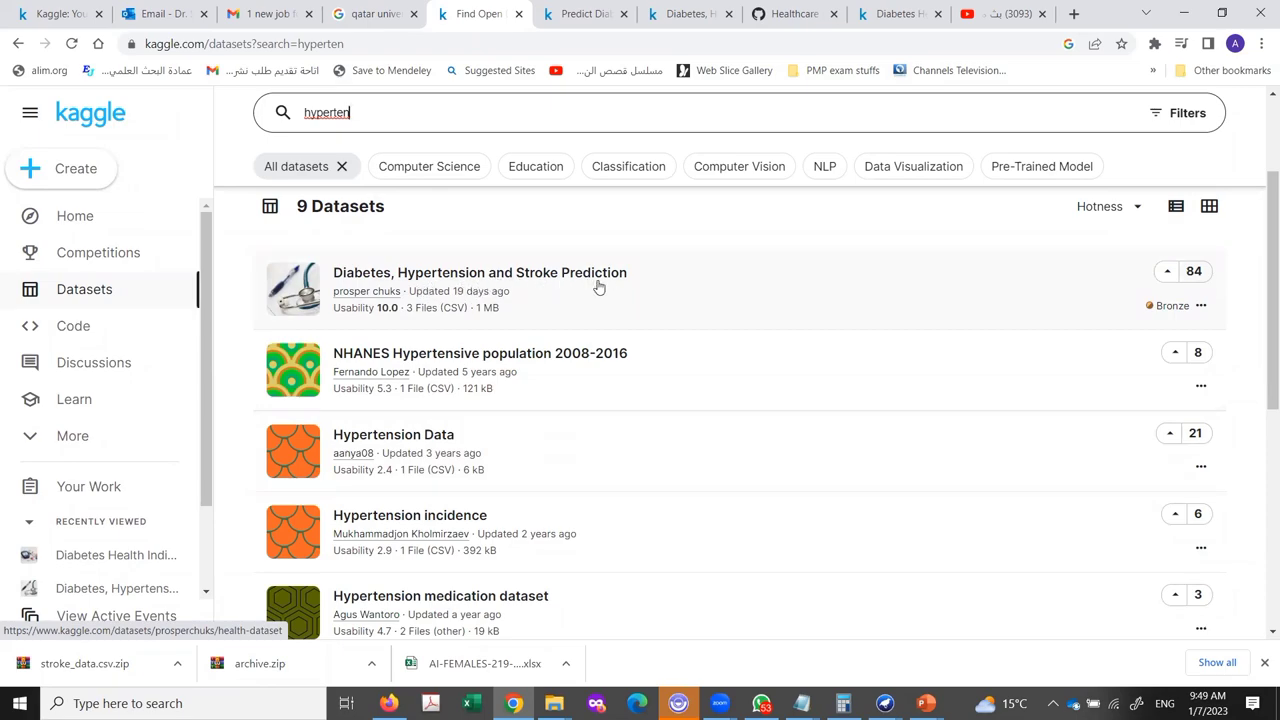
click(379, 285)
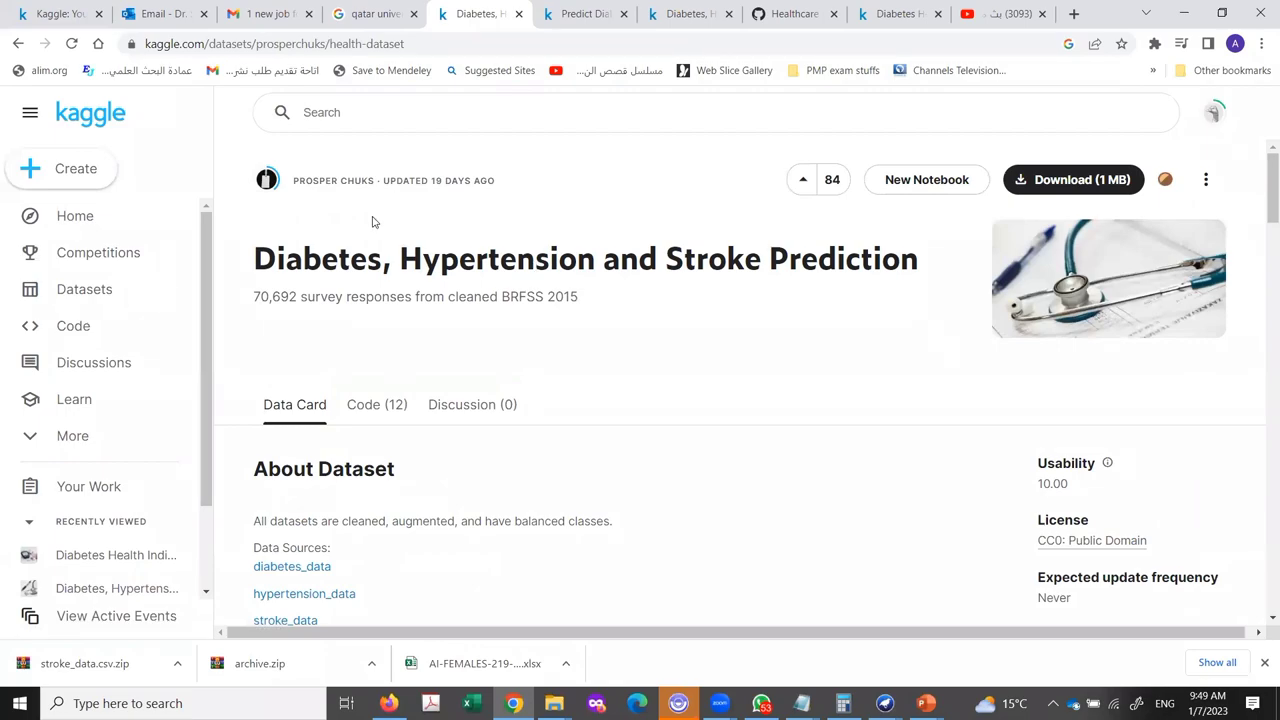
Scroll down the dataset page to the diabetes_data.csv (5.29 MB) file preview
scroll(295, 334, down, 1)
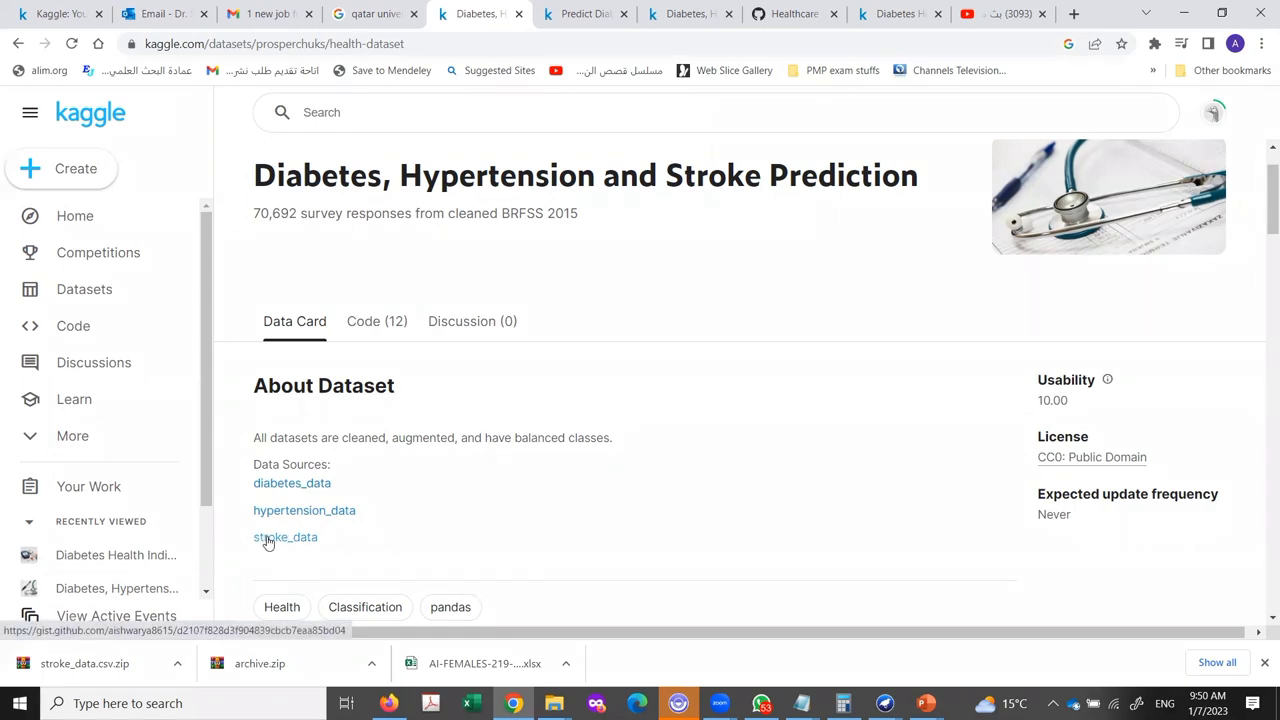
scroll(354, 424, down, 2)
scroll(354, 424, down, 1)
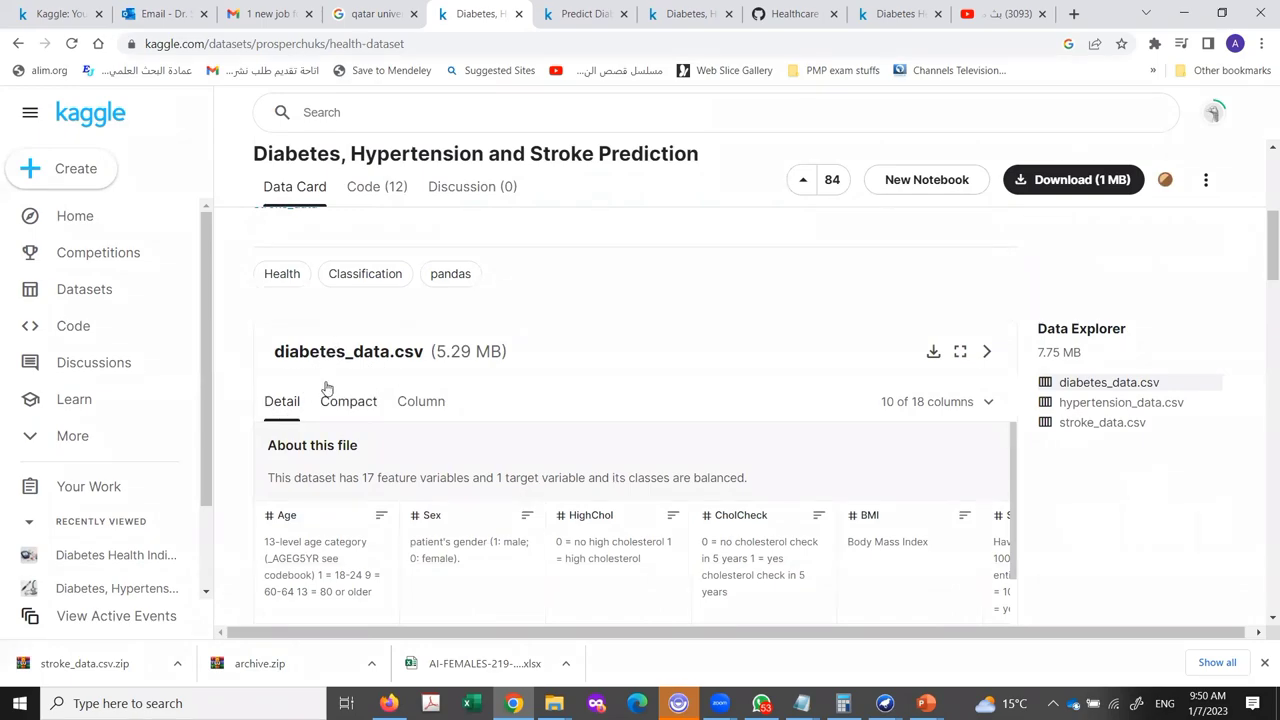
scroll(300, 414, down, 2)
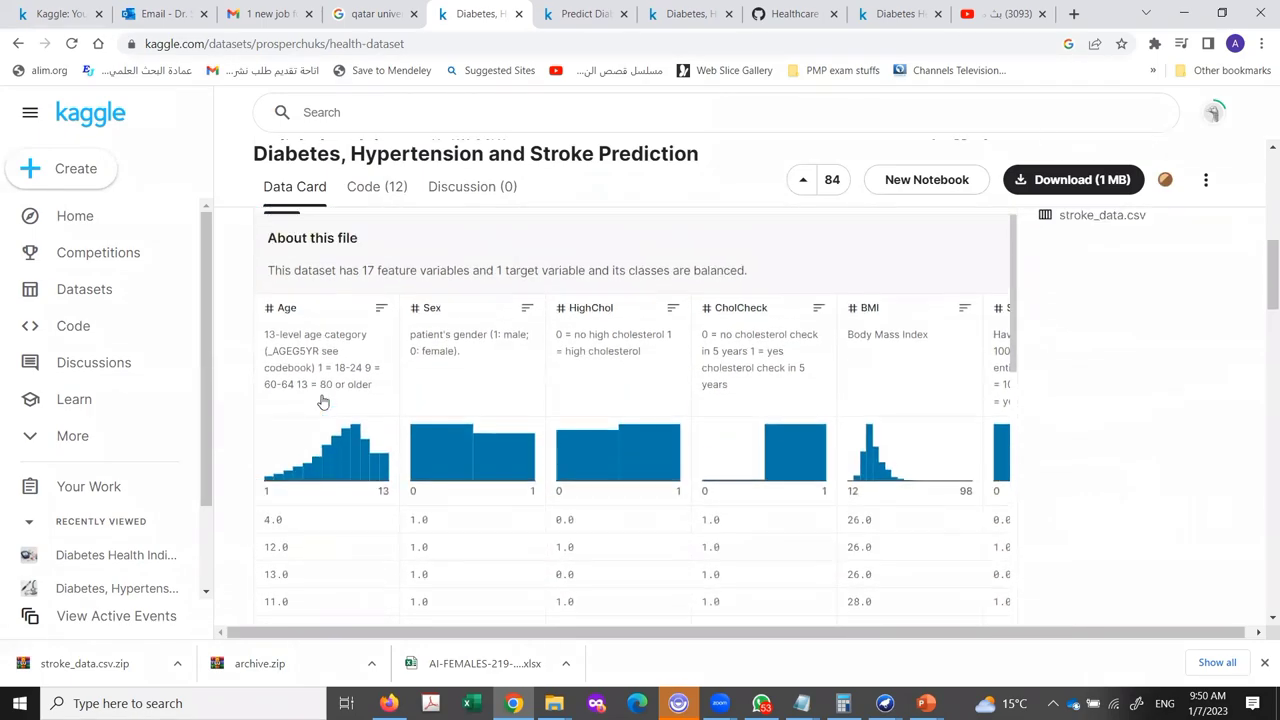
scroll(322, 410, up, 2)
Switch the diabetes_data.csv preview to Compact, then to Column view
click(352, 401)
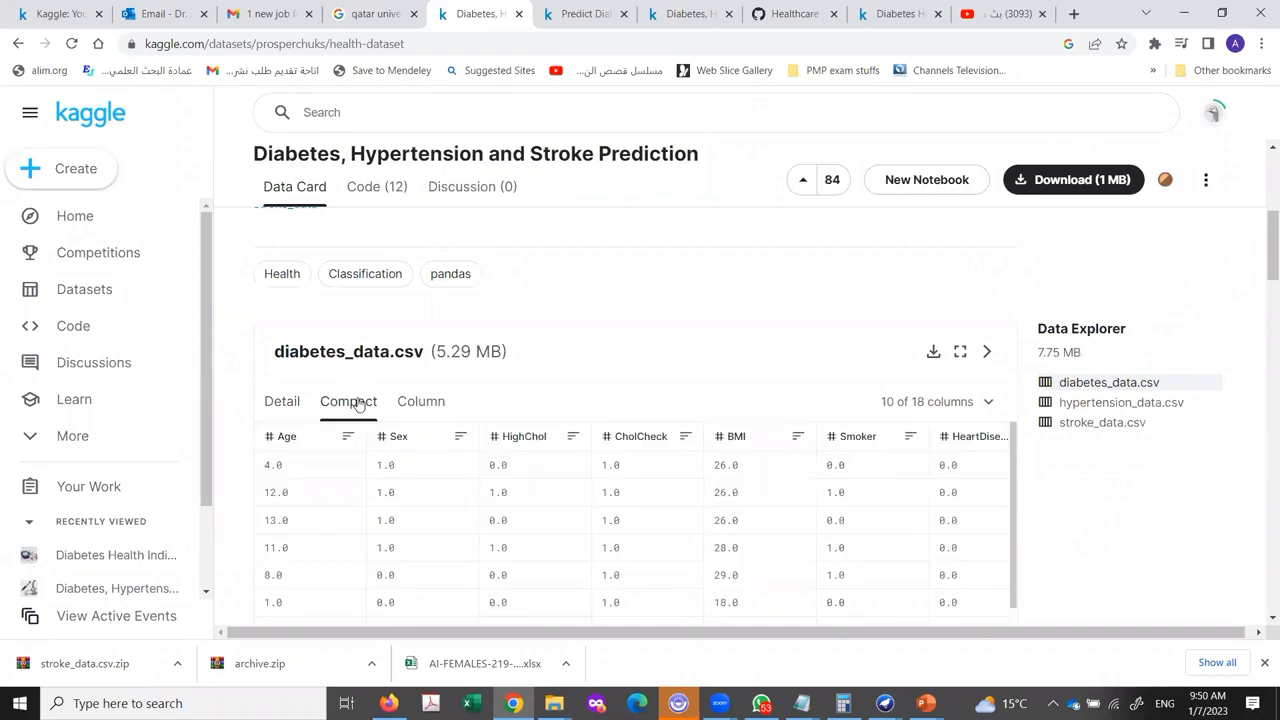
click(418, 401)
scroll(560, 477, down, 4)
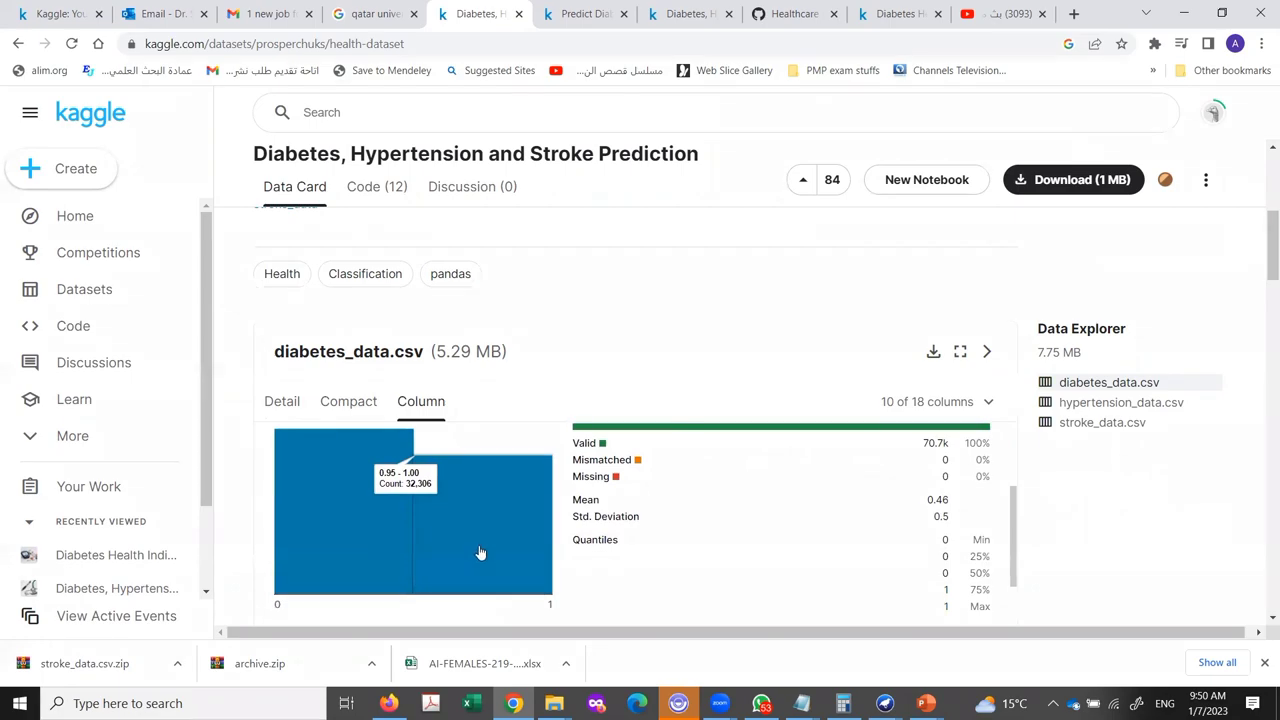
scroll(480, 550, down, 6)
scroll(485, 541, down, 10)
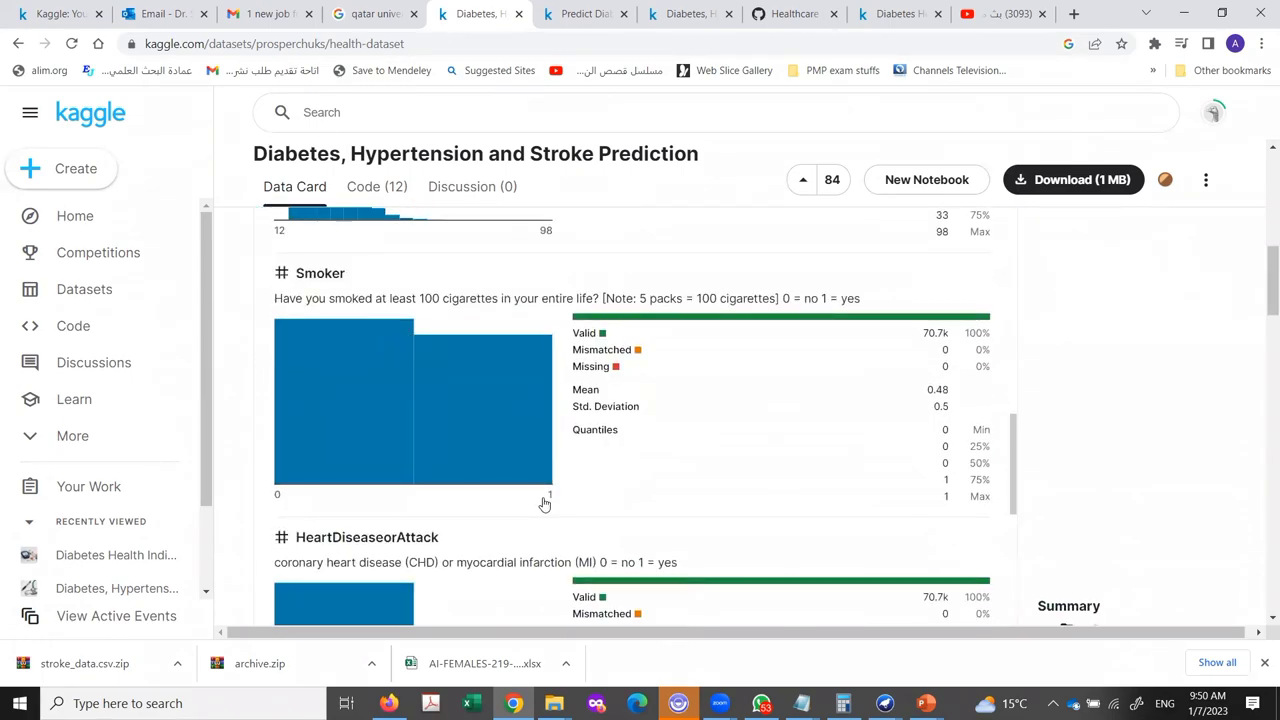
Inspect column histograms such as HeartDiseaseorAttack: 70.7k values, mean 0.15, std 0.35
mouse_move(471, 472)
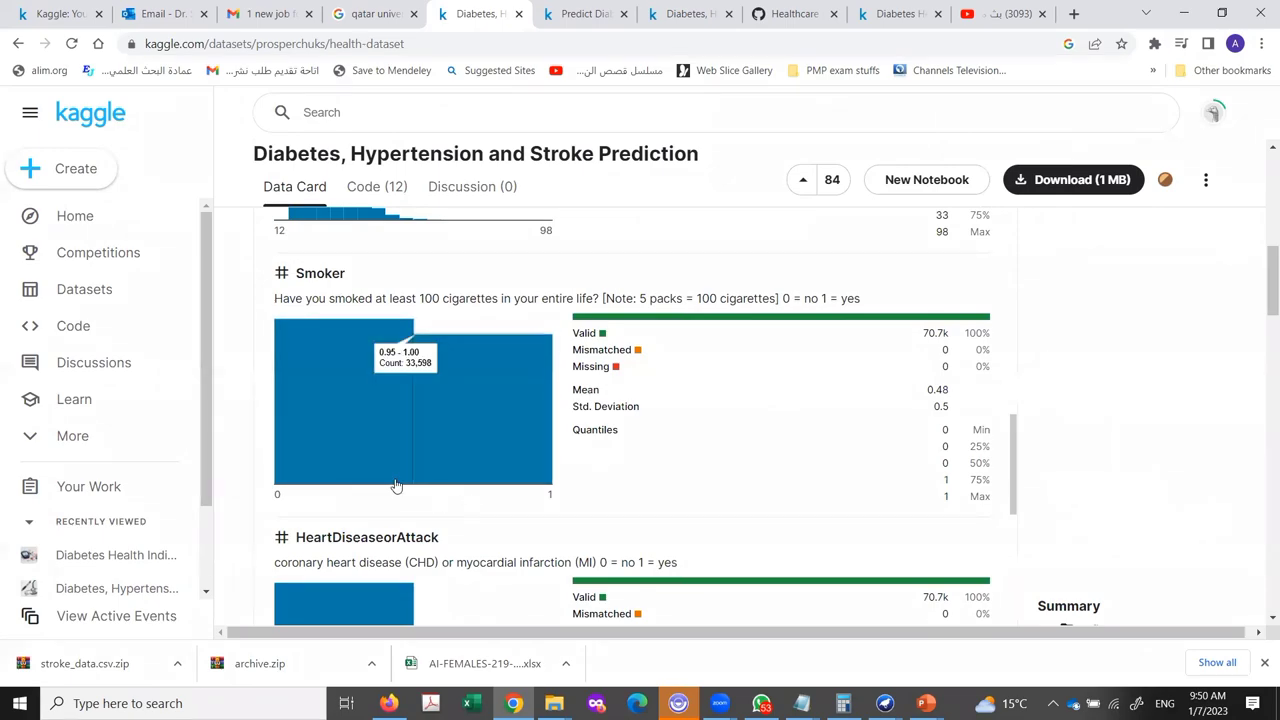
mouse_move(281, 453)
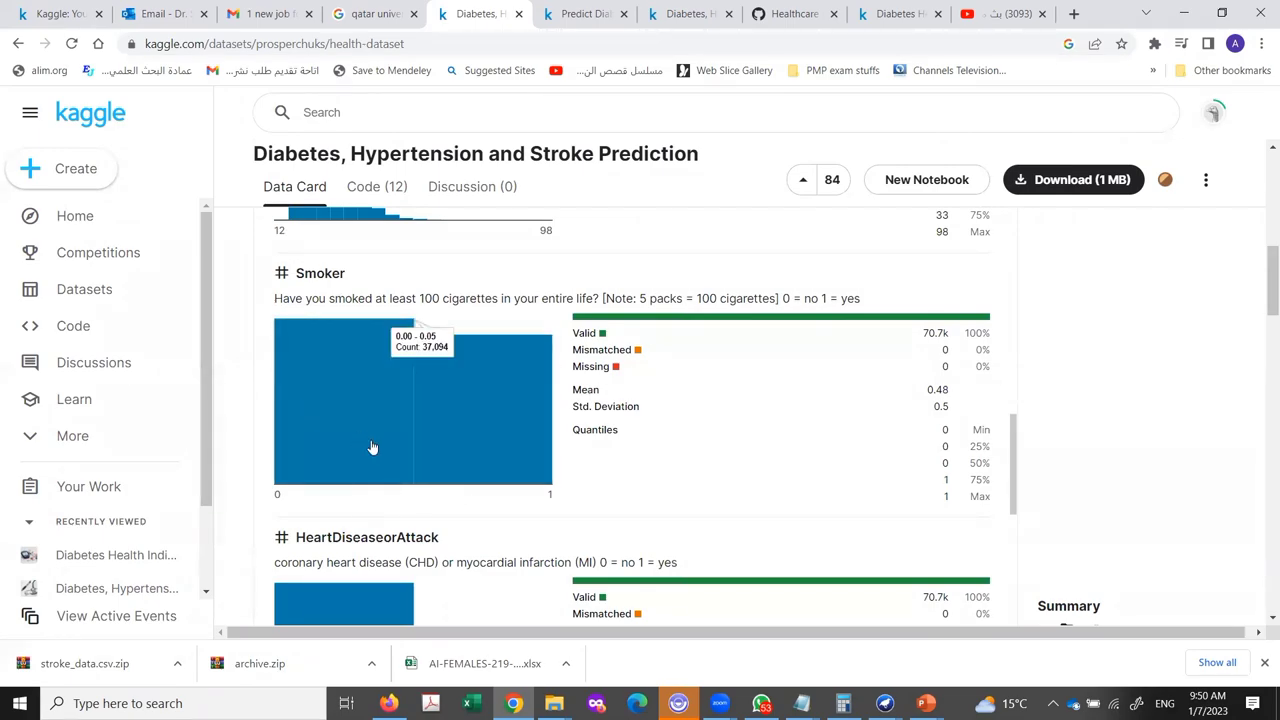
scroll(363, 449, down, 1)
scroll(401, 475, down, 2)
scroll(401, 475, down, 3)
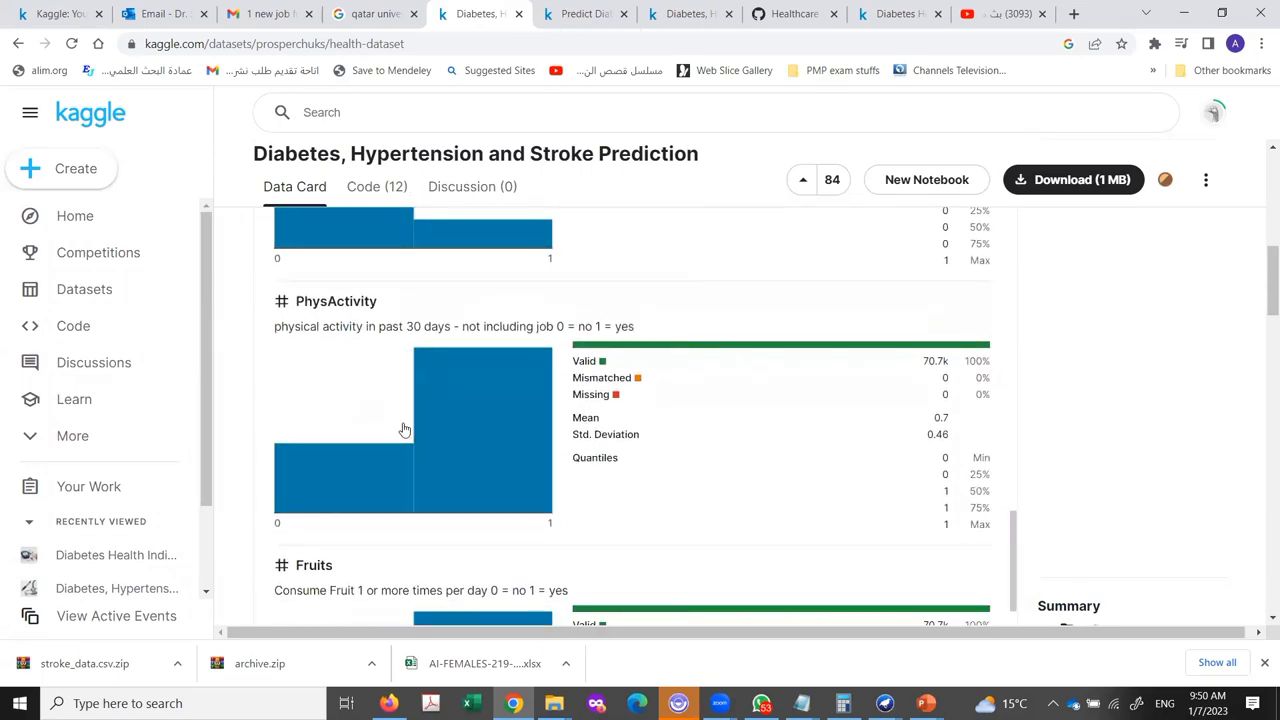
mouse_move(418, 438)
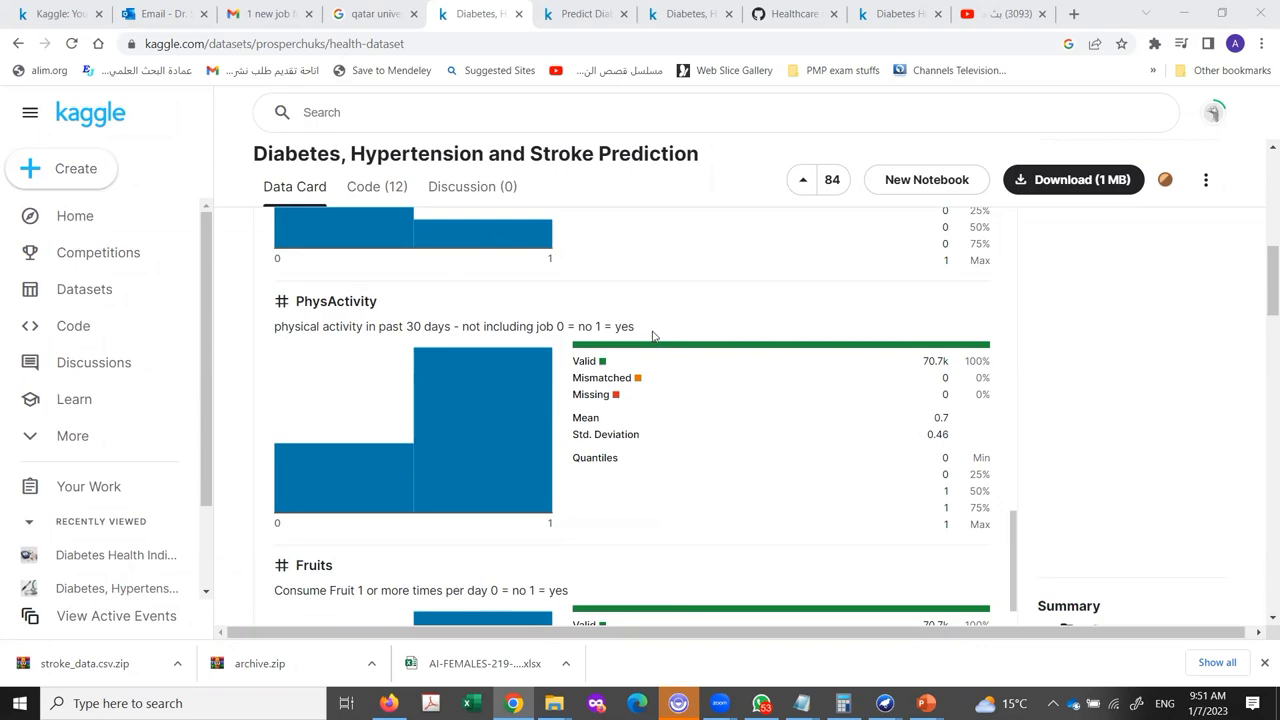
mouse_move(478, 410)
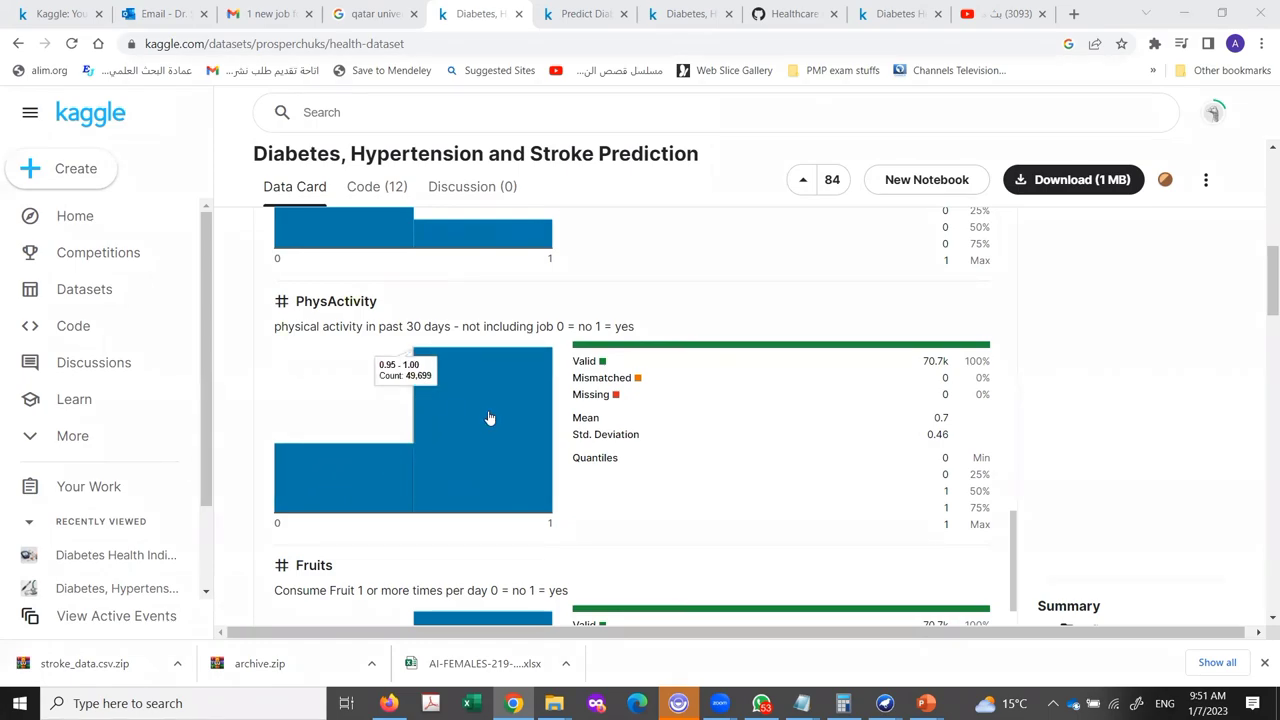
scroll(489, 418, up, 3)
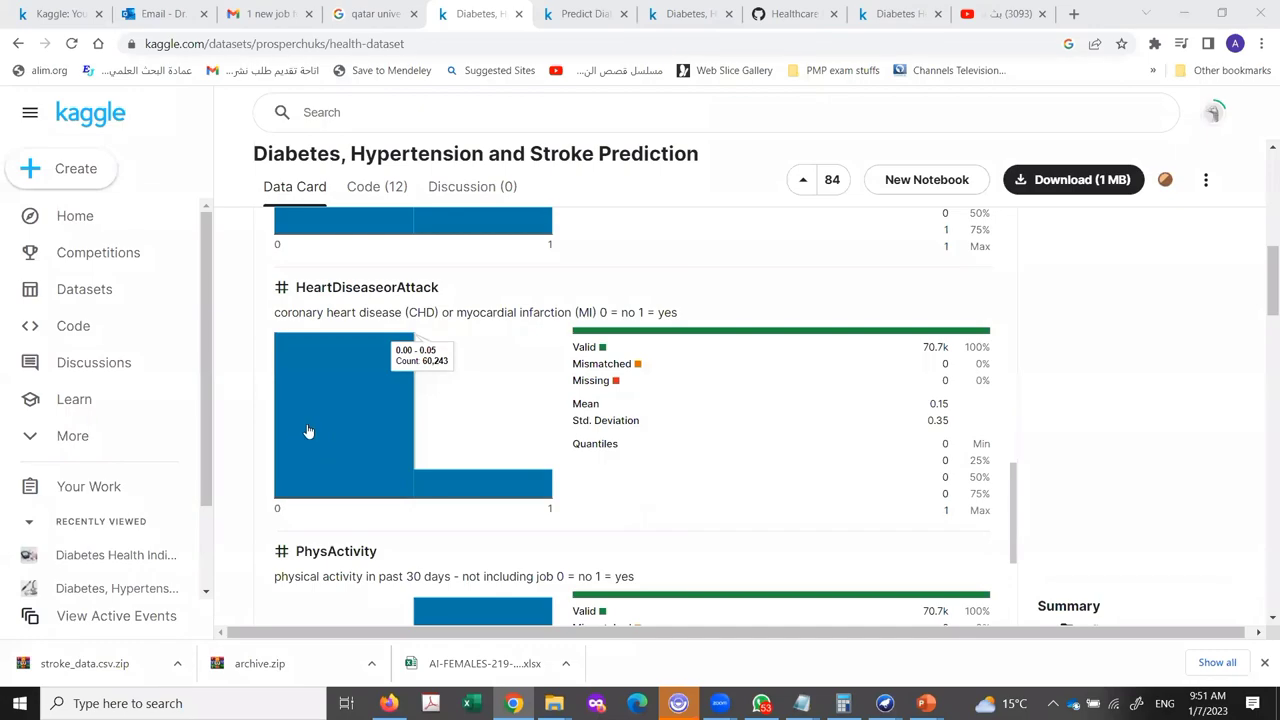
scroll(346, 406, up, 4)
scroll(381, 414, up, 4)
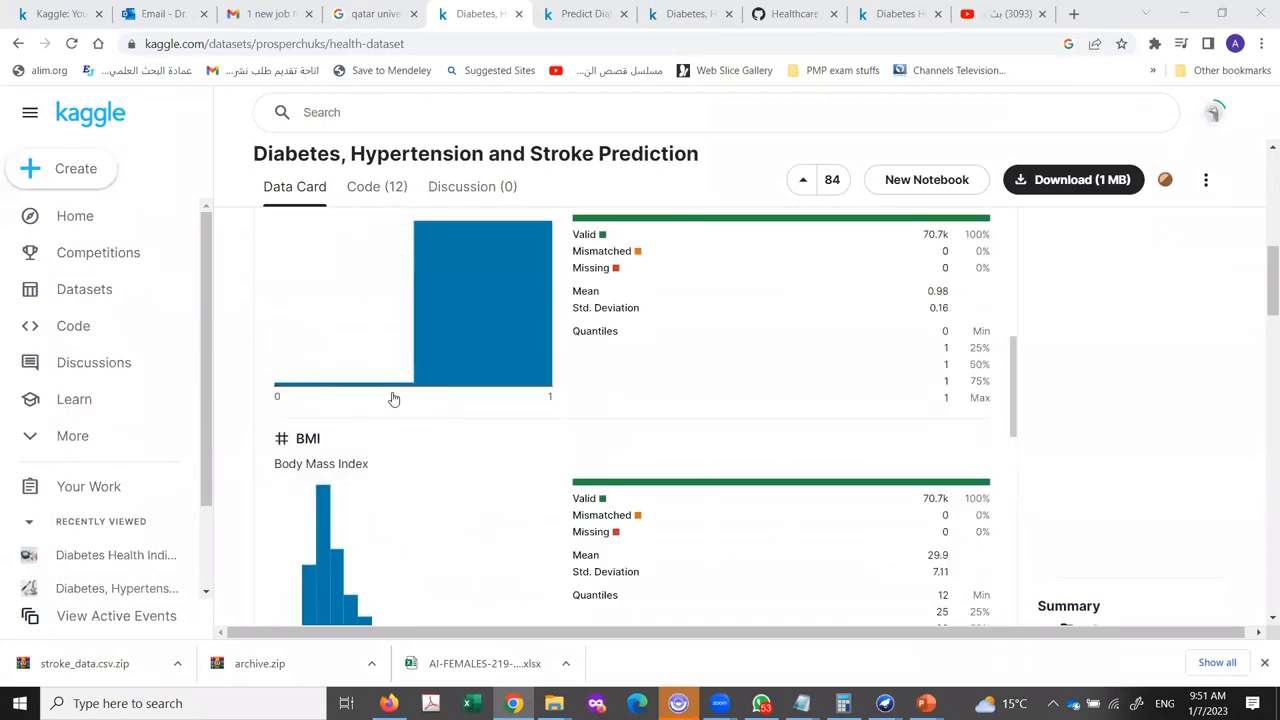
scroll(423, 366, down, 8)
scroll(452, 384, down, 5)
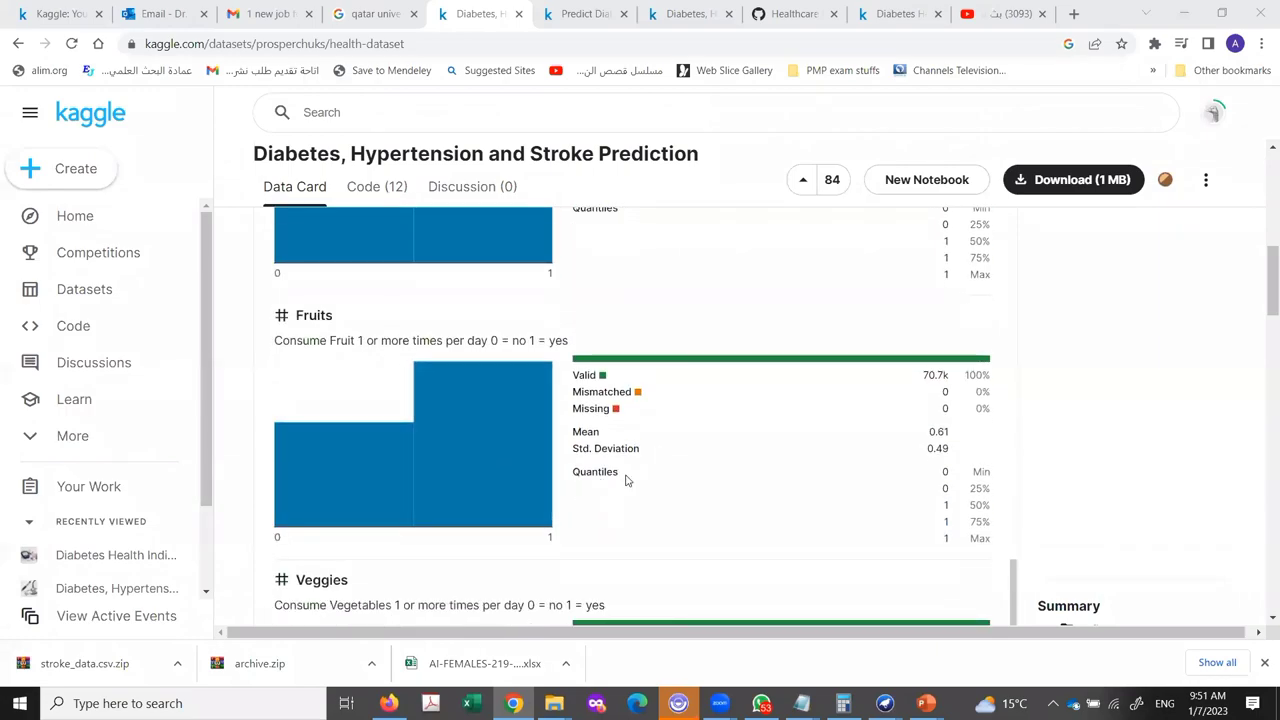
scroll(629, 477, down, 5)
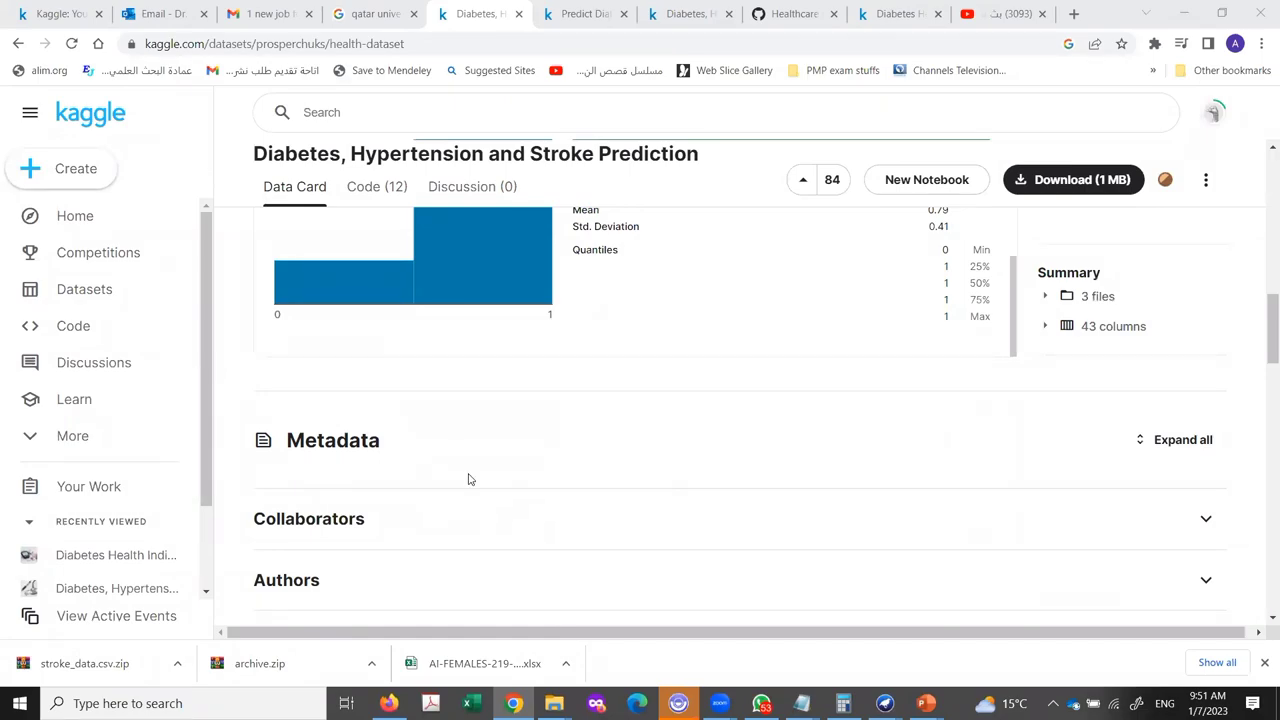
scroll(465, 474, up, 2)
scroll(463, 477, down, 8)
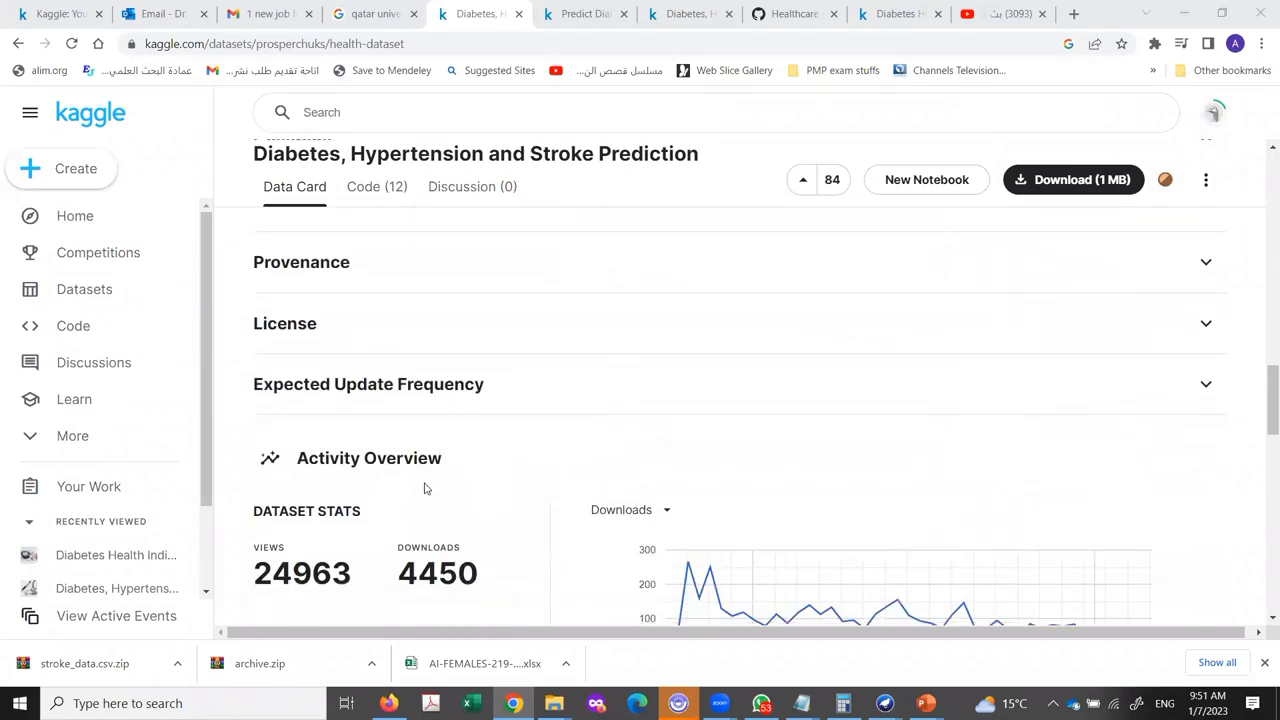
scroll(455, 472, down, 3)
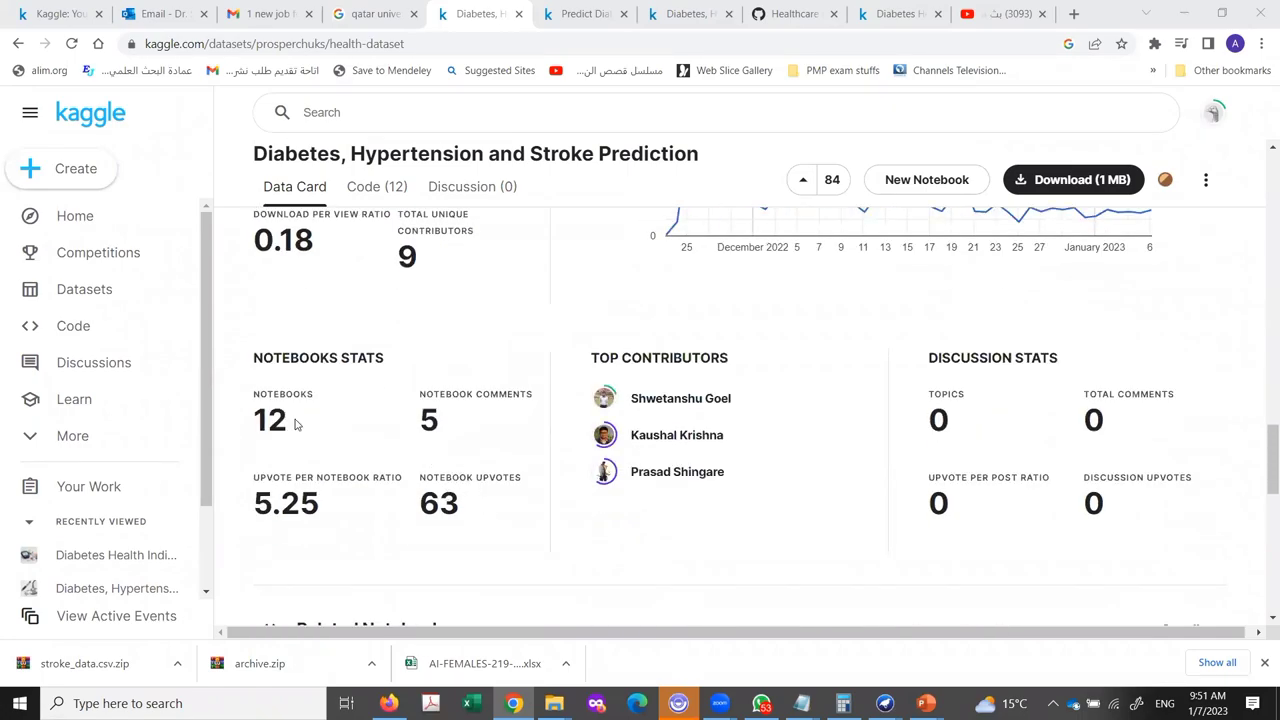
scroll(344, 429, down, 6)
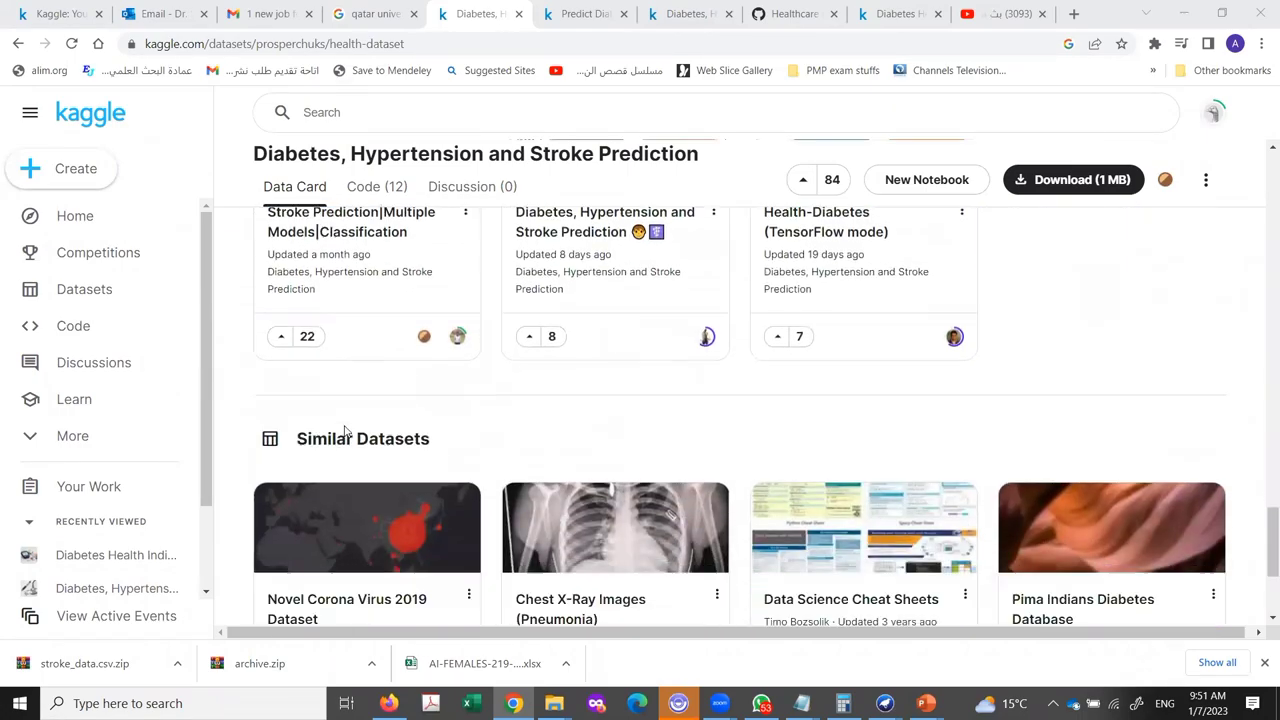
scroll(344, 428, up, 12)
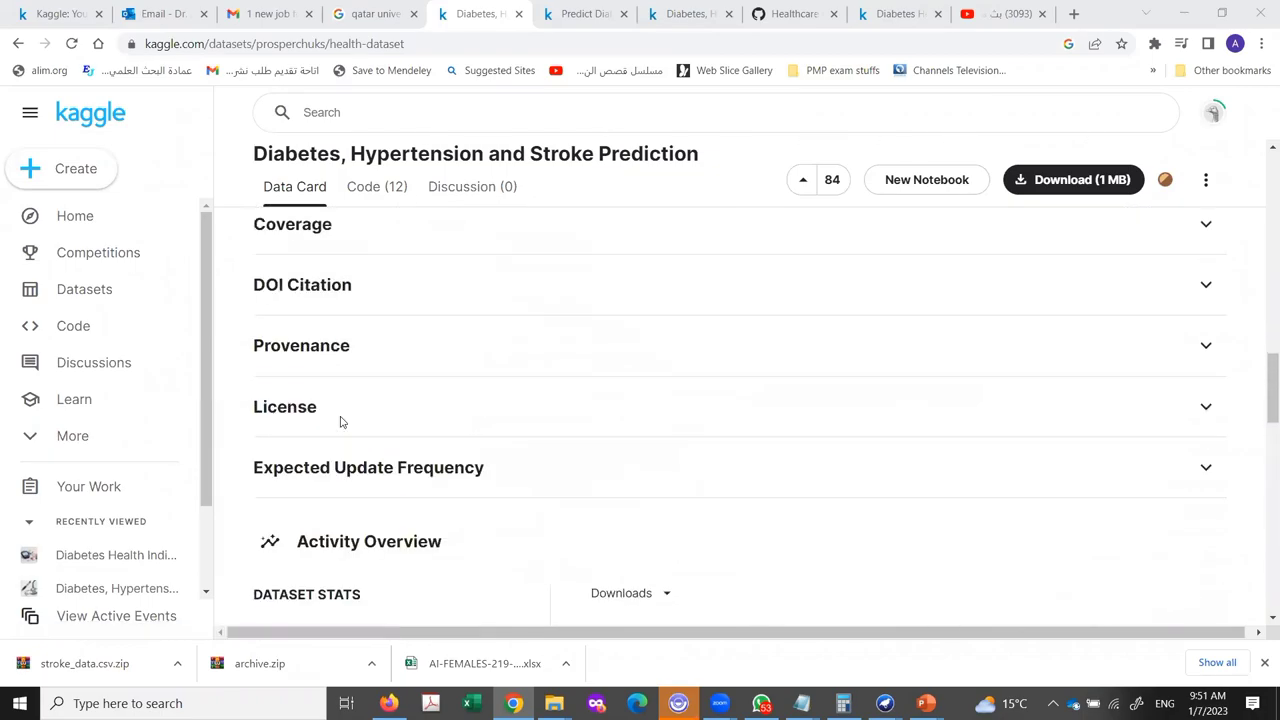
scroll(340, 421, up, 2)
mouse_move(503, 396)
scroll(449, 402, up, 10)
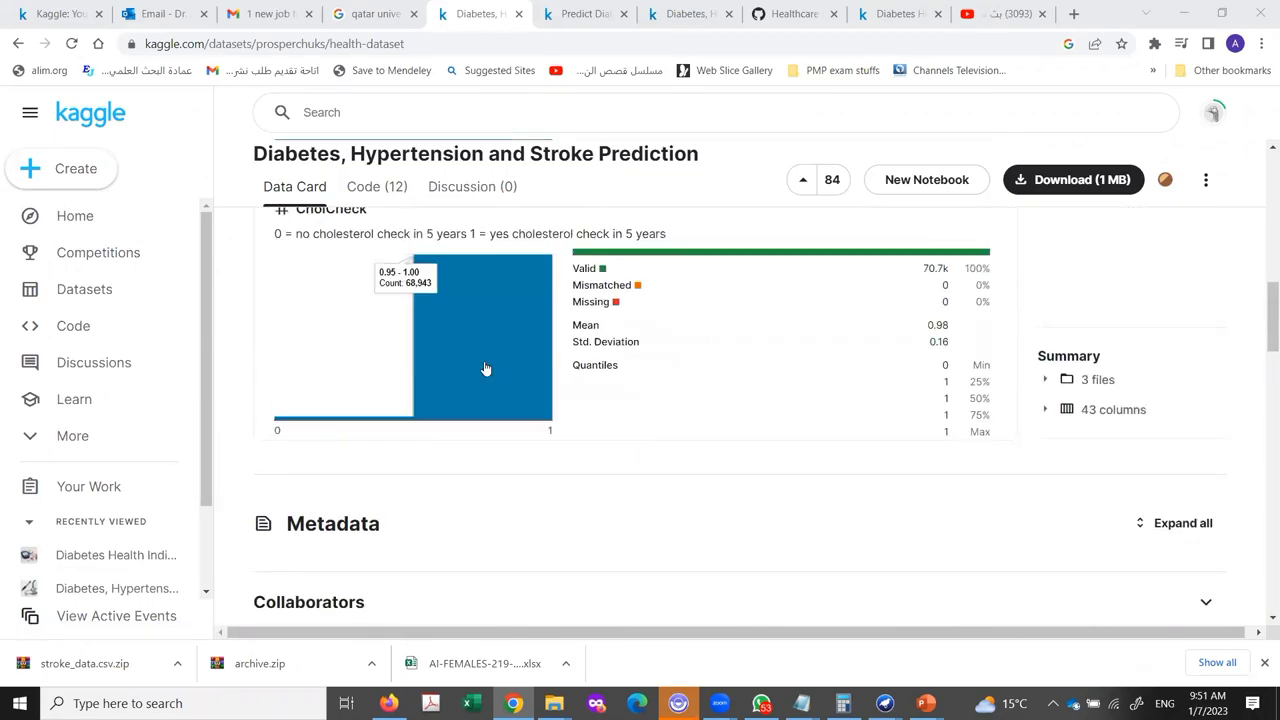
scroll(829, 397, up, 10)
scroll(886, 371, down, 3)
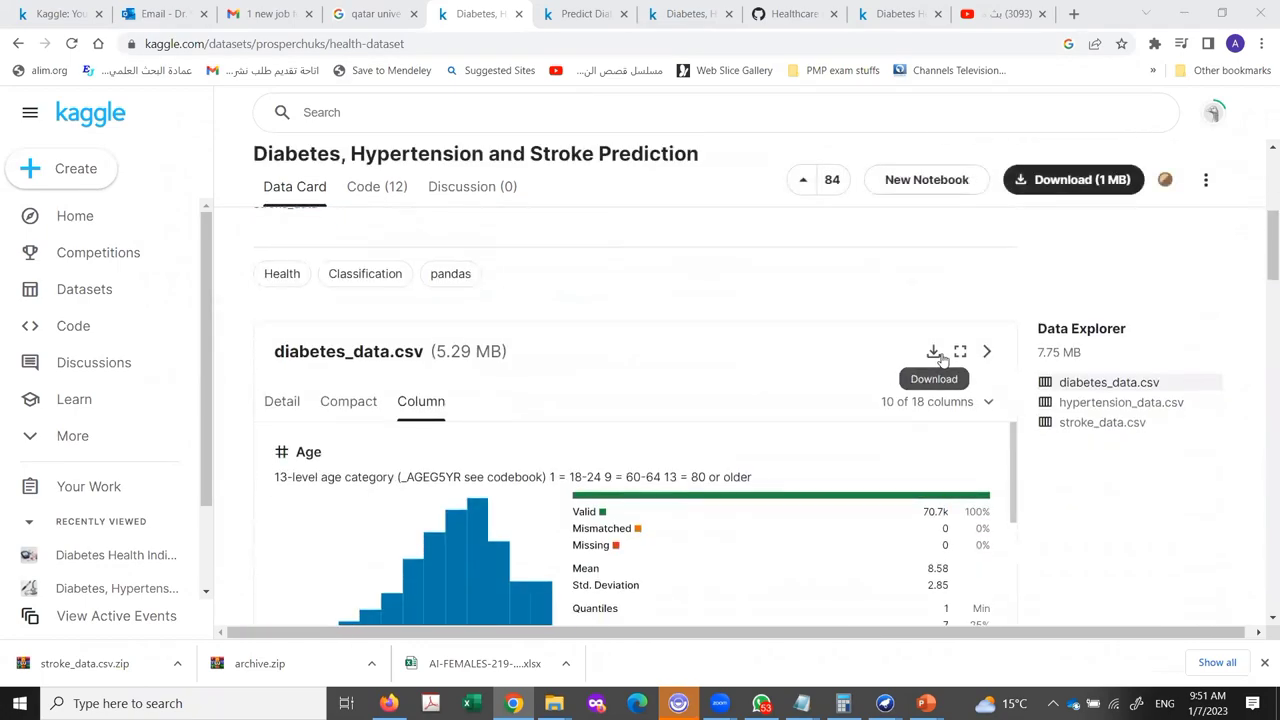
Preview hypertension_data.csv and browse its per-column statistics
click(1148, 404)
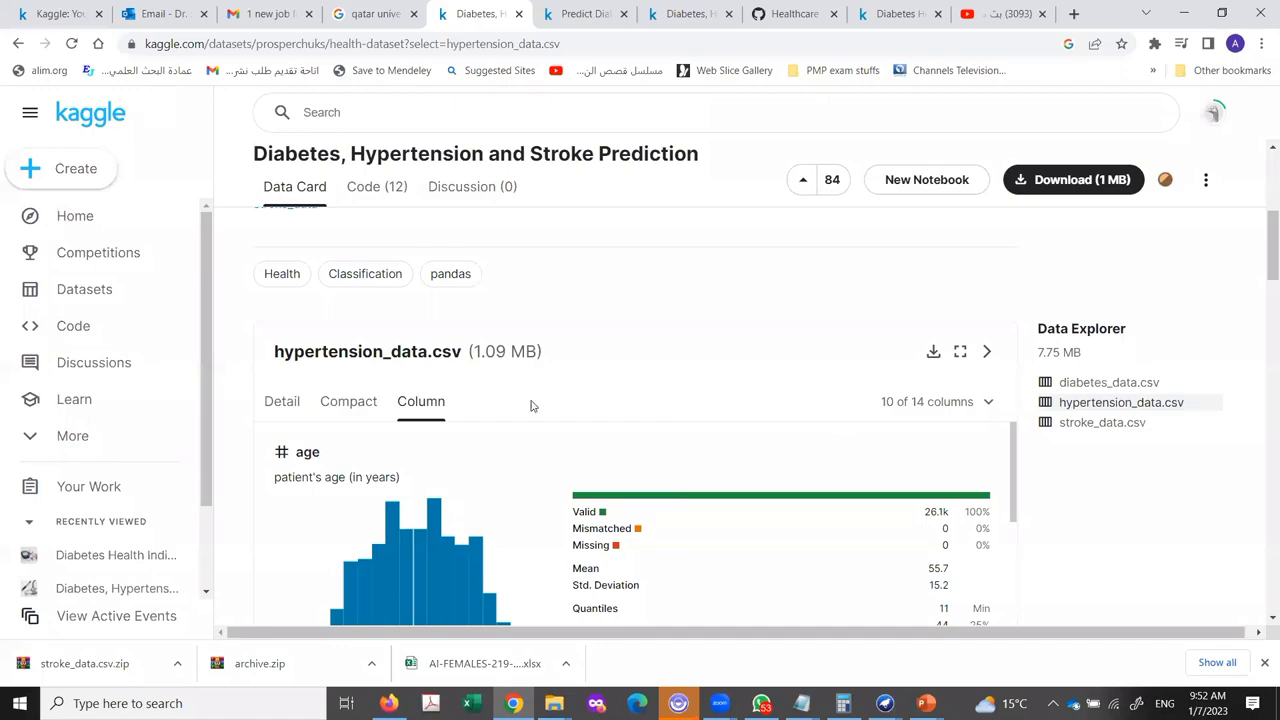
scroll(320, 456, down, 1)
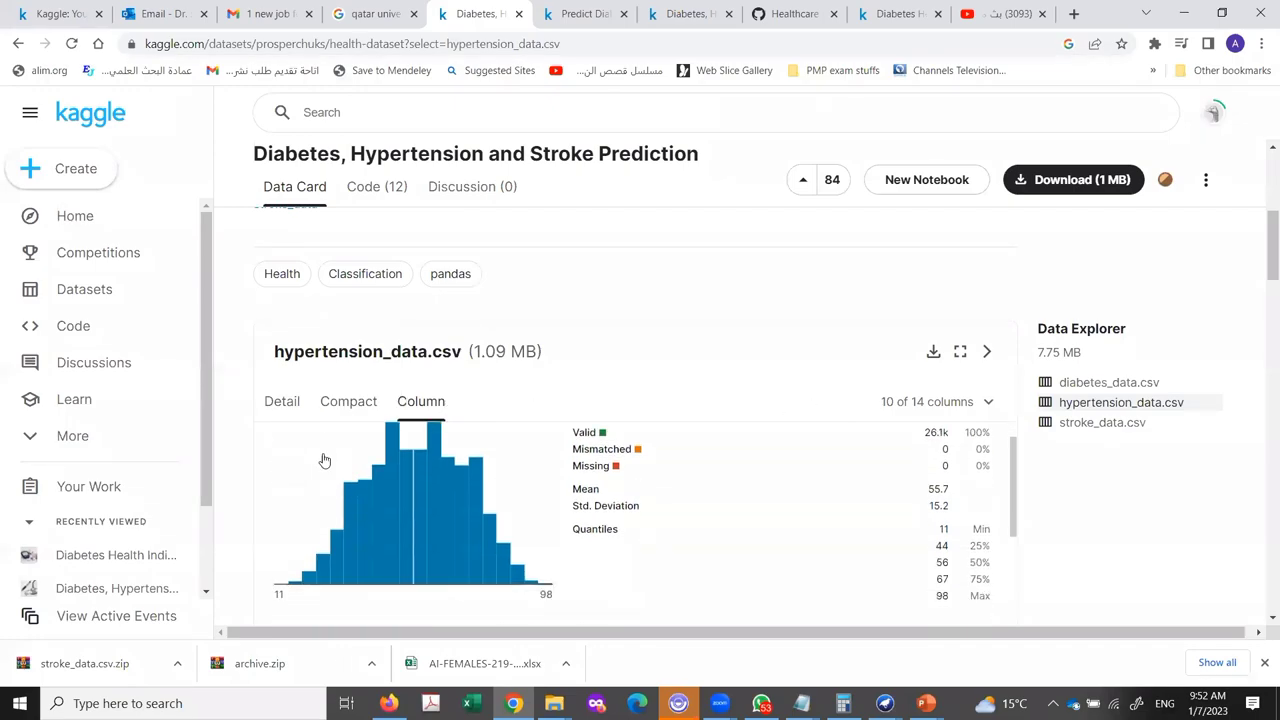
scroll(352, 436, down, 1)
scroll(355, 437, up, 2)
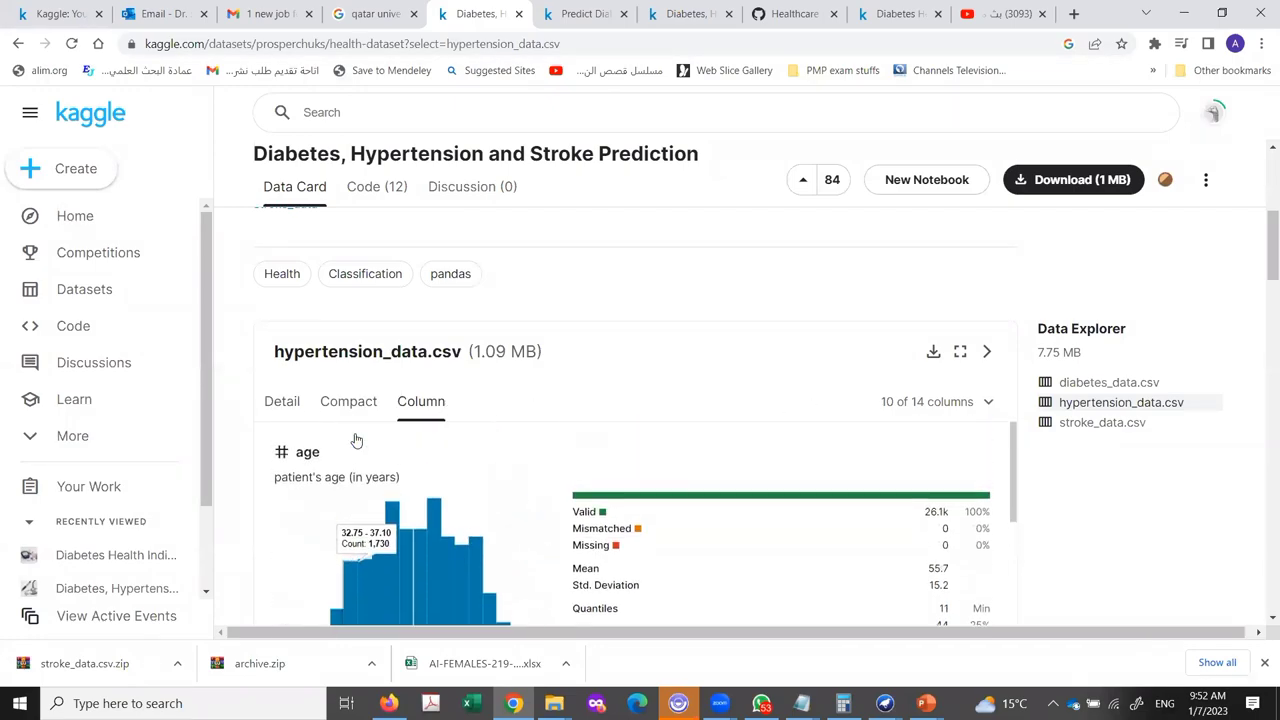
scroll(346, 514, down, 1)
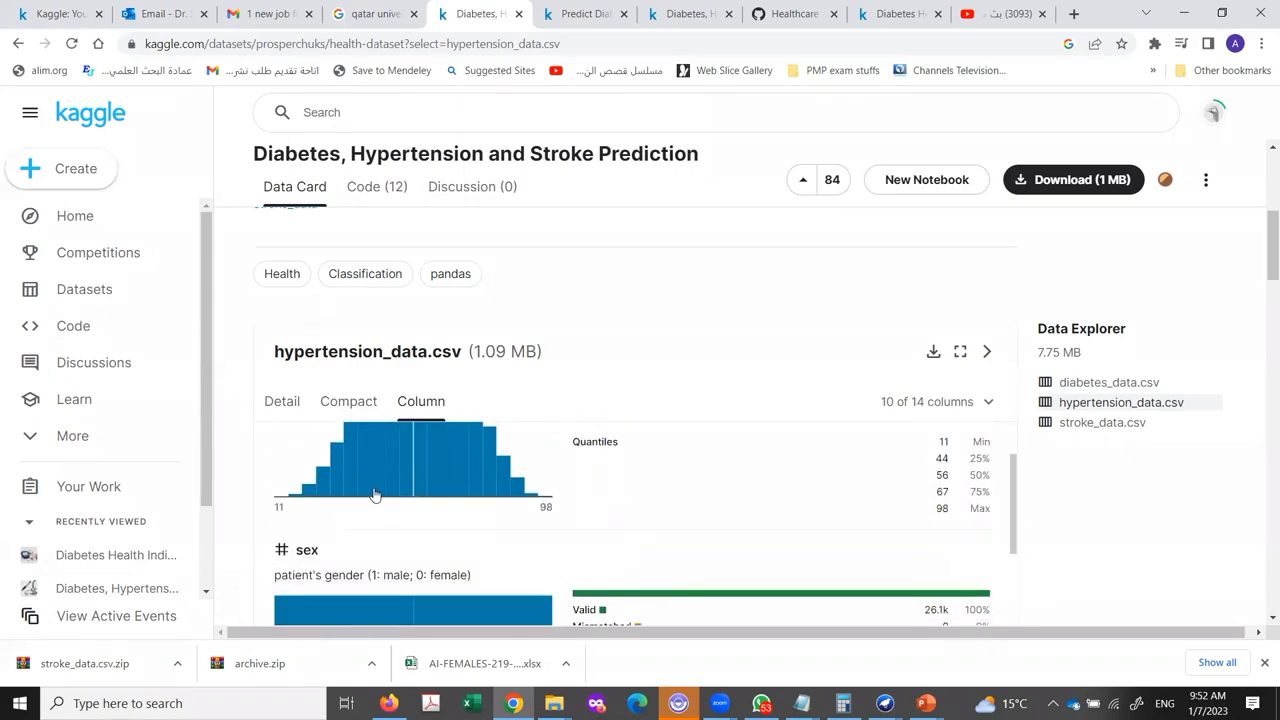
scroll(408, 482, up, 1)
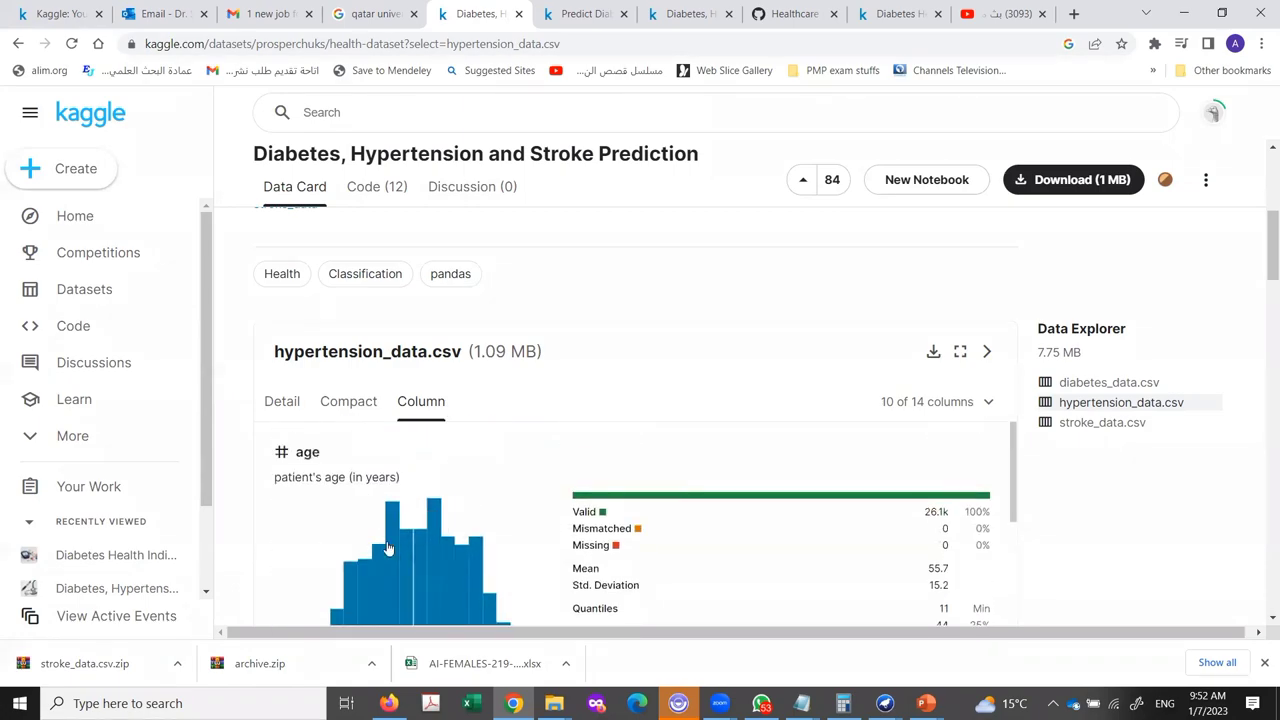
scroll(357, 549, down, 1)
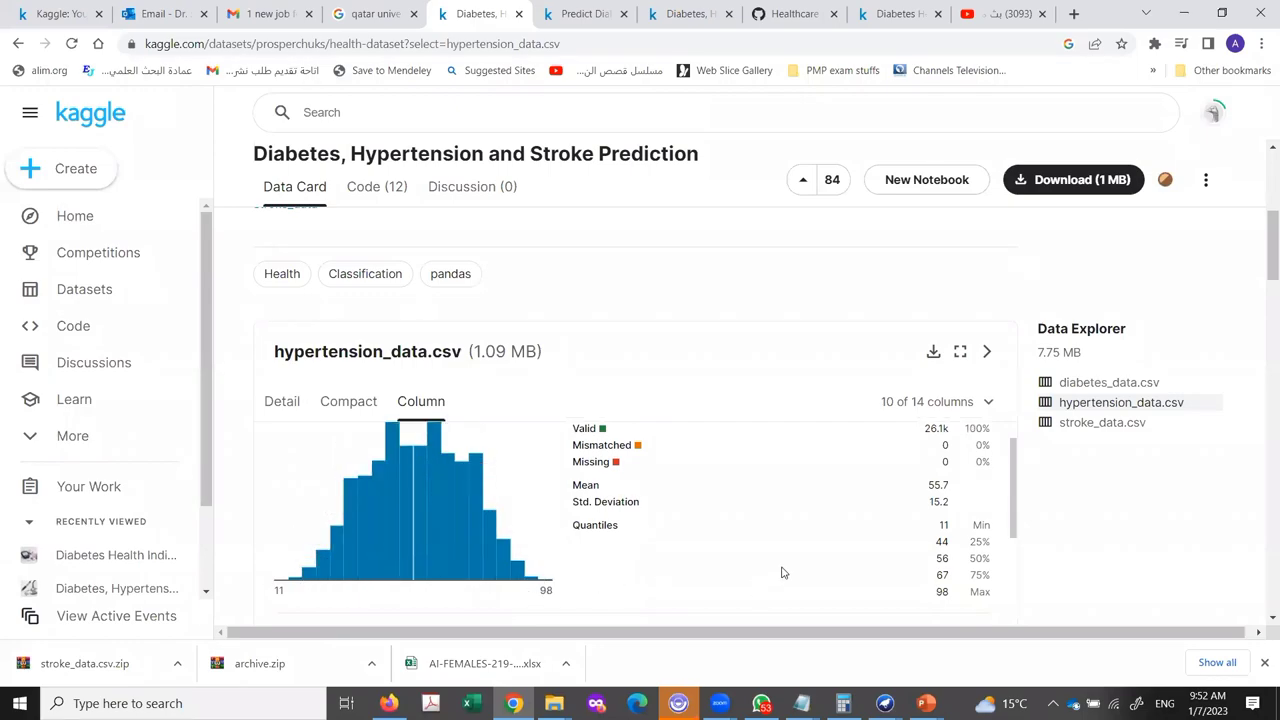
scroll(434, 537, down, 2)
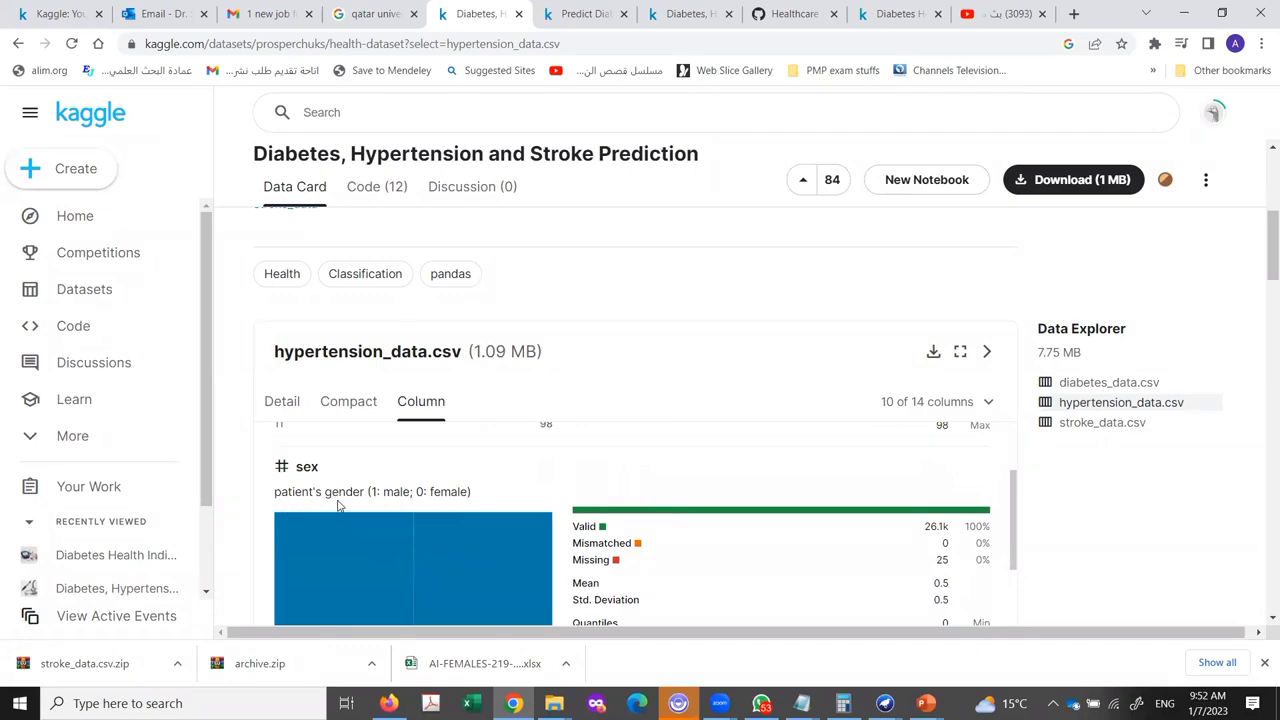
mouse_move(344, 523)
scroll(346, 522, down, 2)
scroll(348, 521, up, 1)
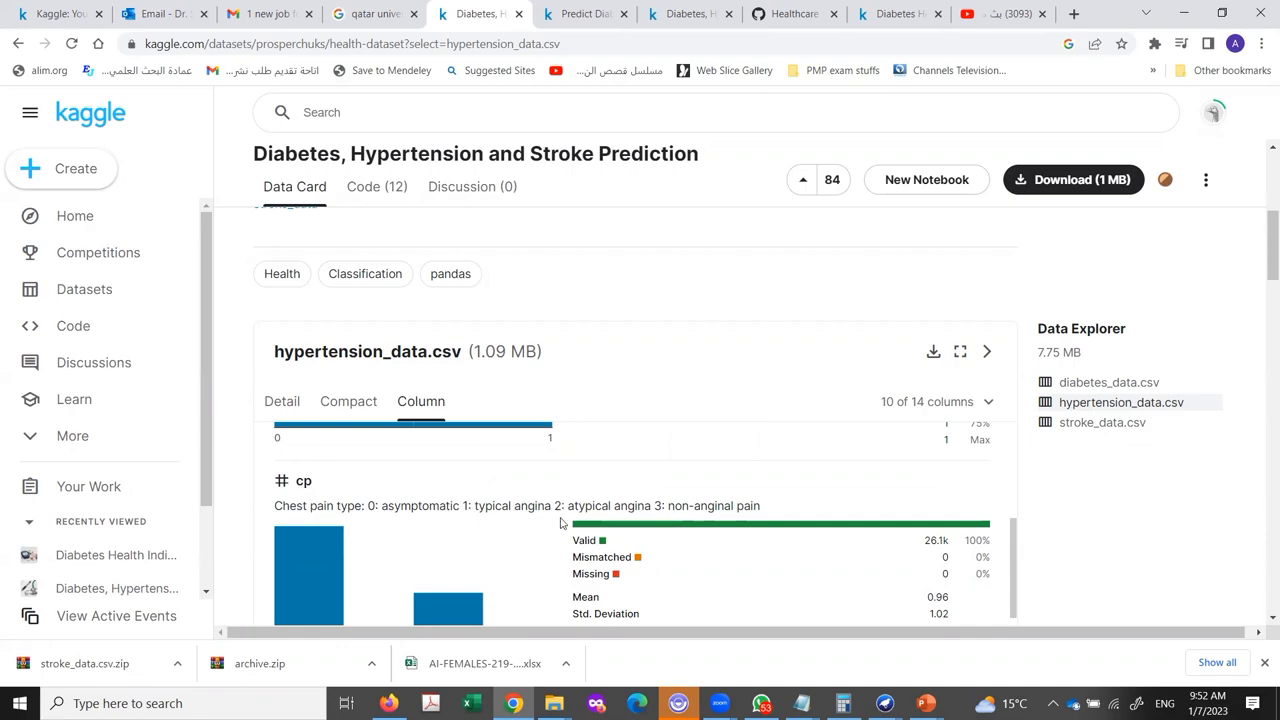
scroll(540, 522, down, 3)
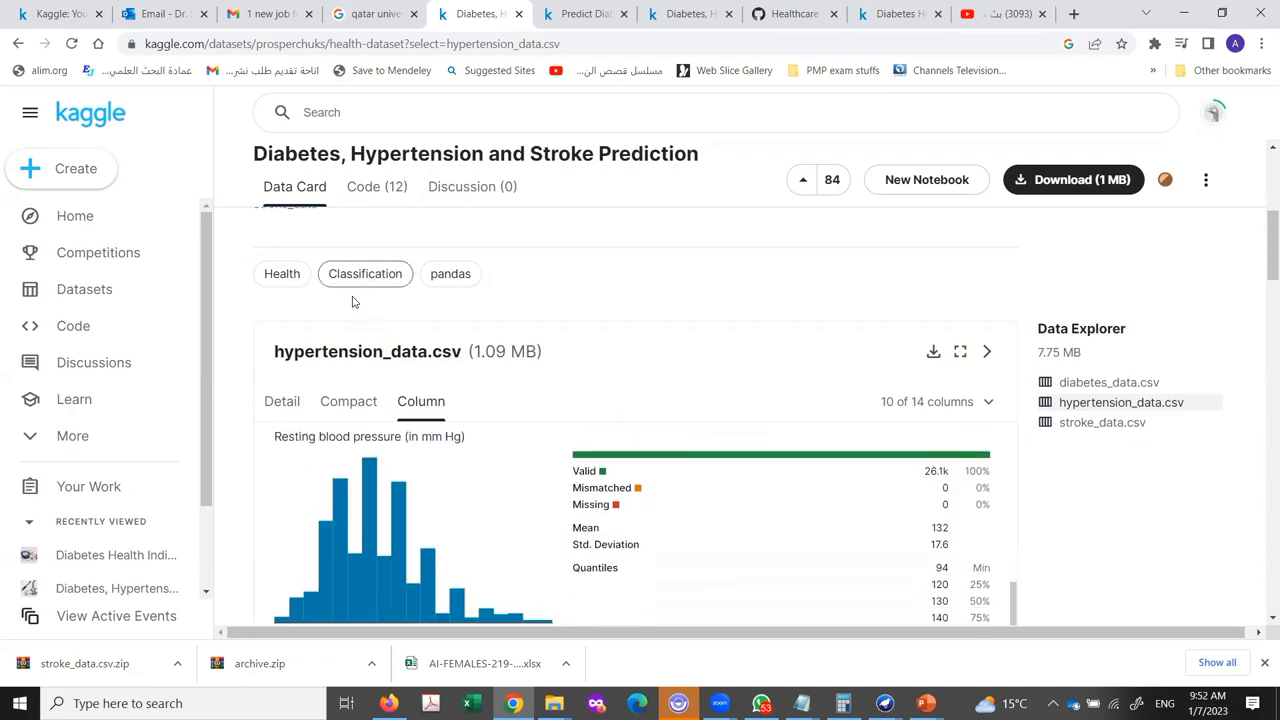
scroll(399, 379, up, 3)
scroll(365, 395, down, 1)
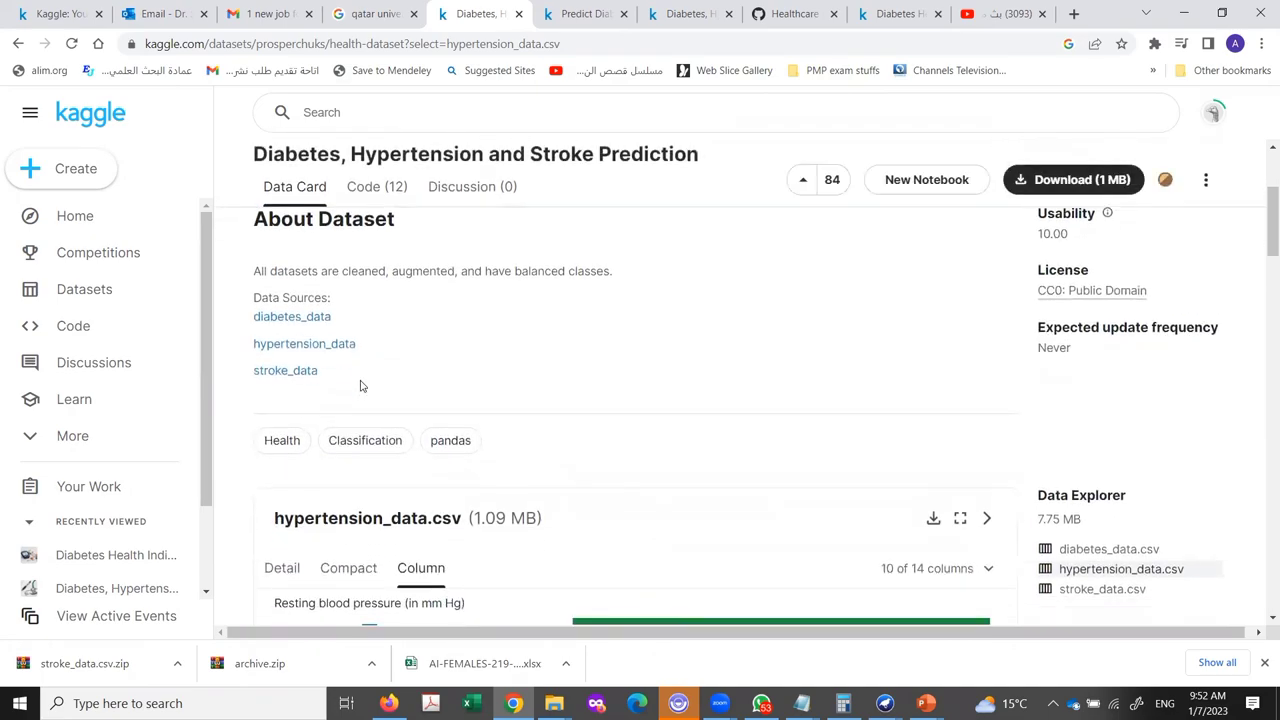
scroll(374, 343, up, 1)
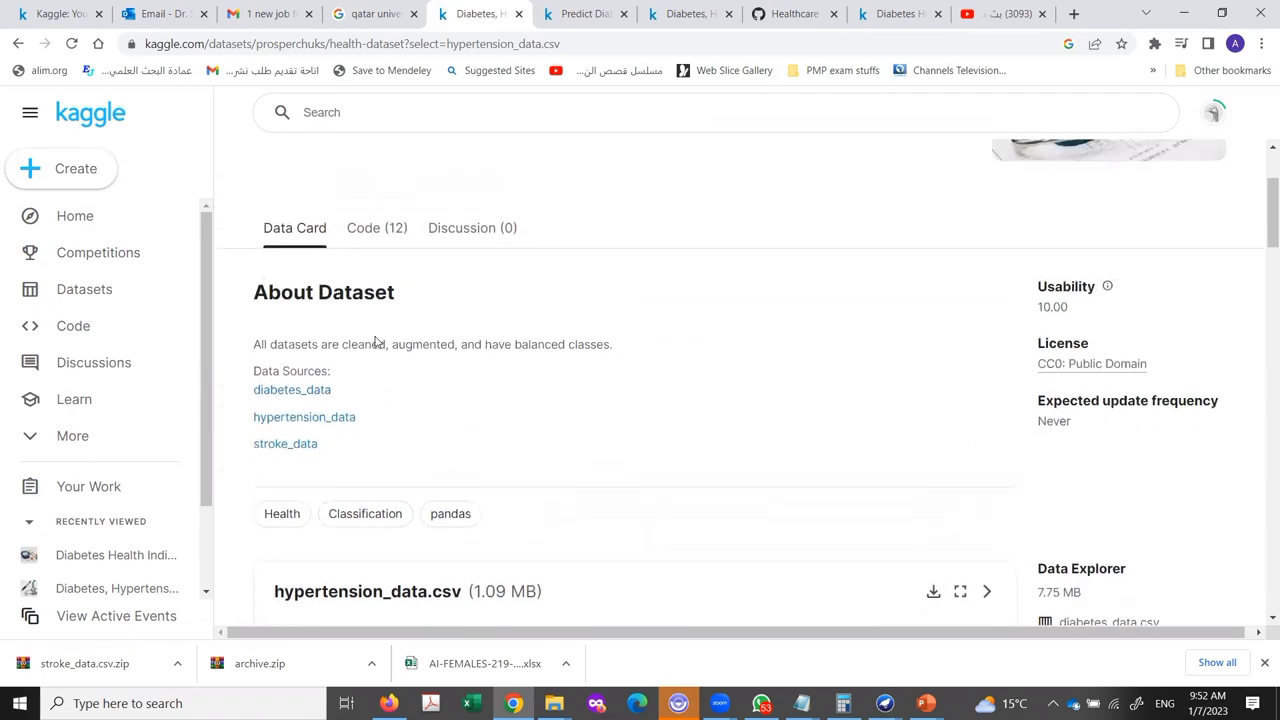
scroll(394, 371, down, 2)
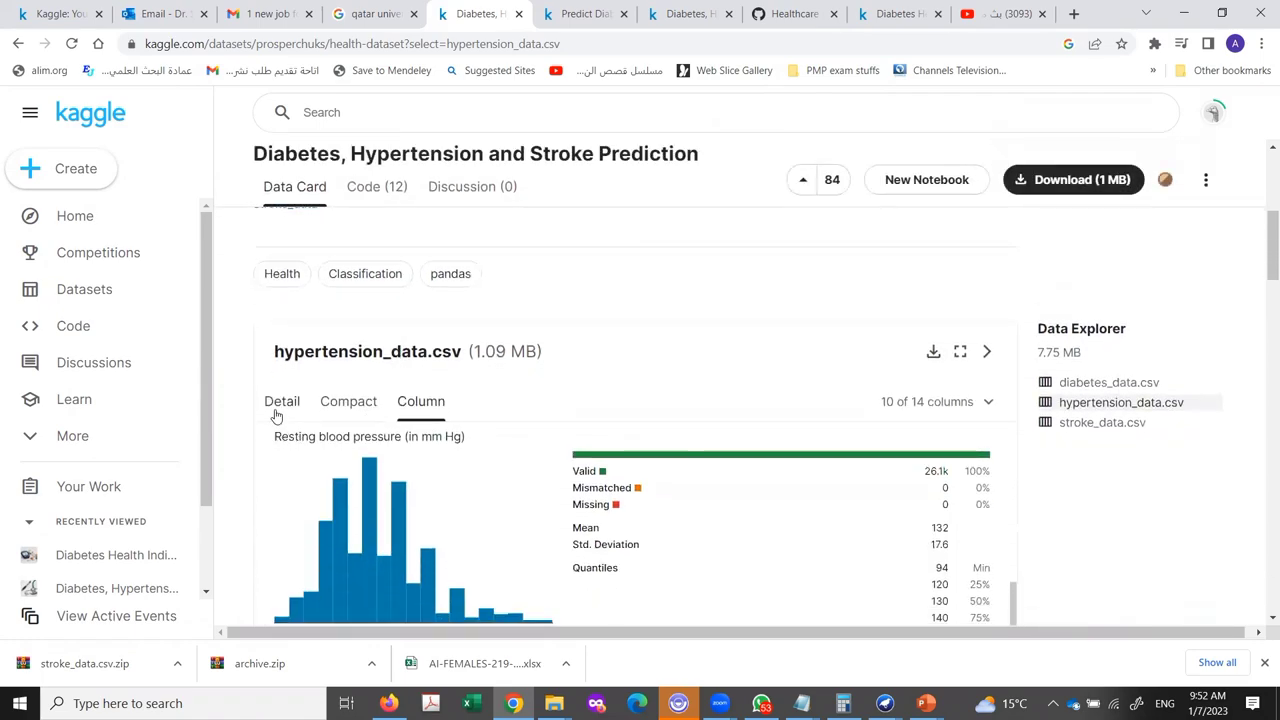
Switch the hypertension_data.csv preview to Detail view and highlight part of the dataset title
click(282, 401)
scroll(448, 476, down, 1)
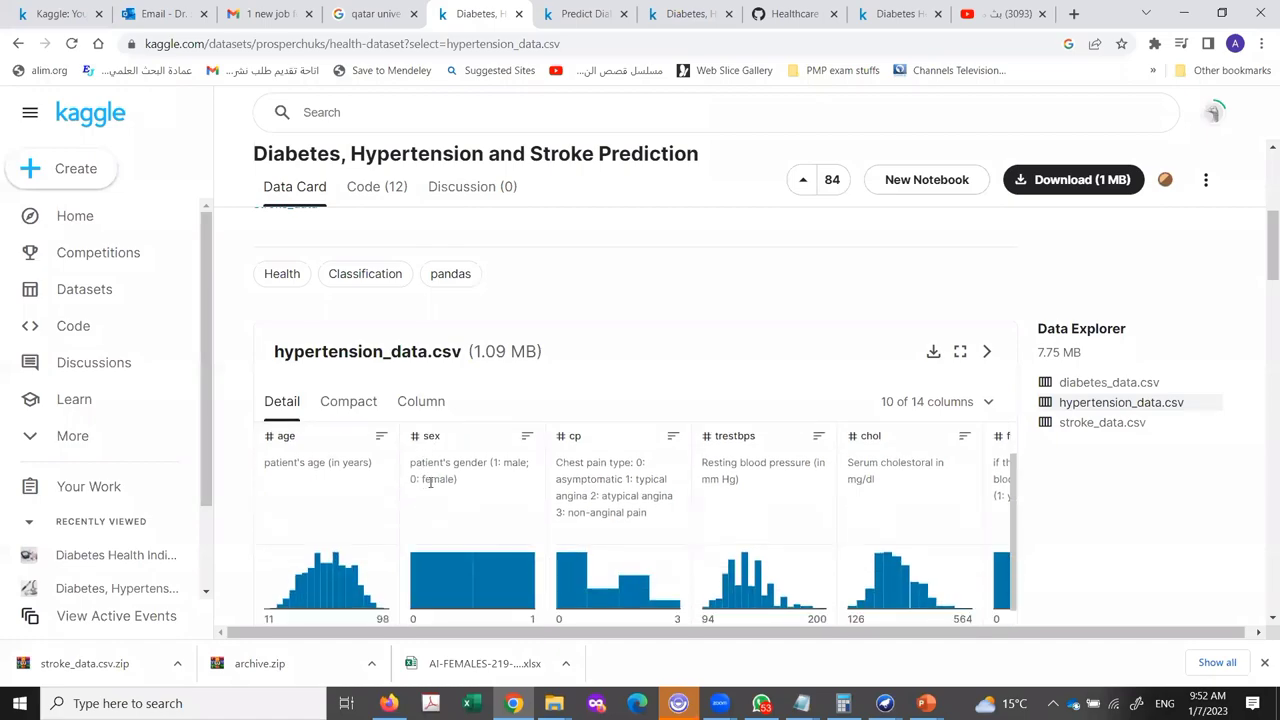
scroll(1057, 437, down, 6)
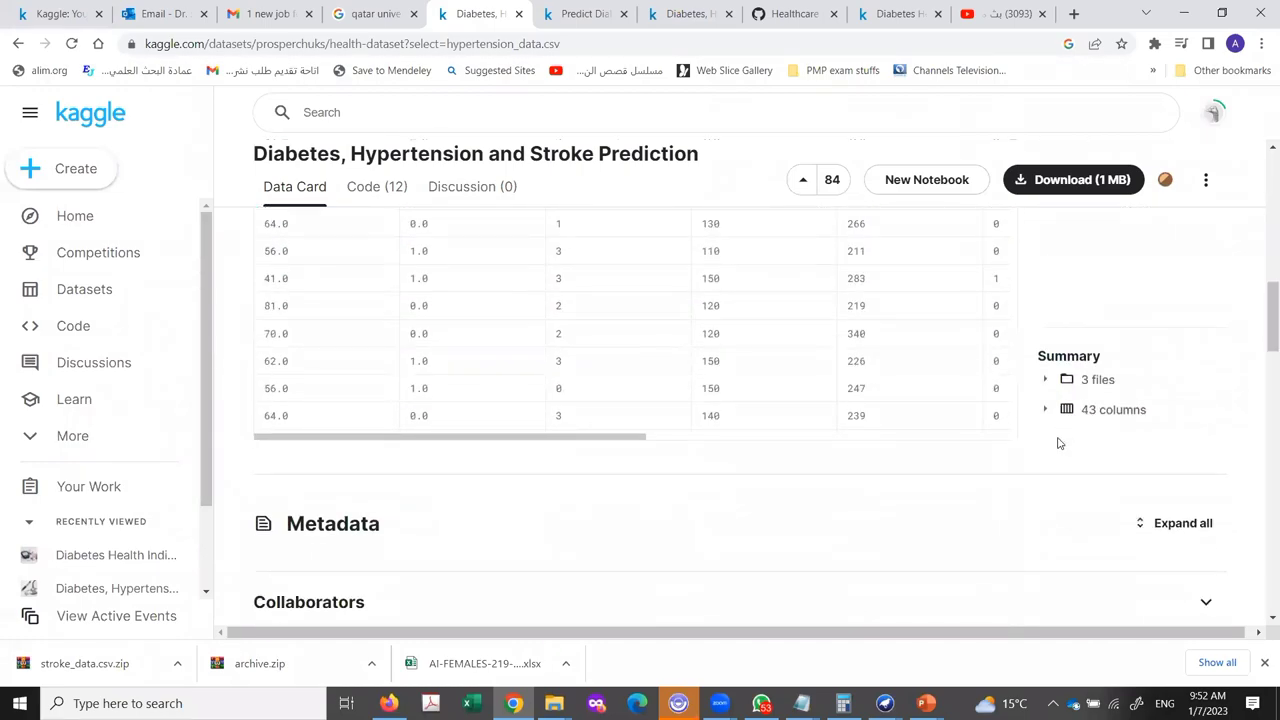
scroll(540, 437, up, 8)
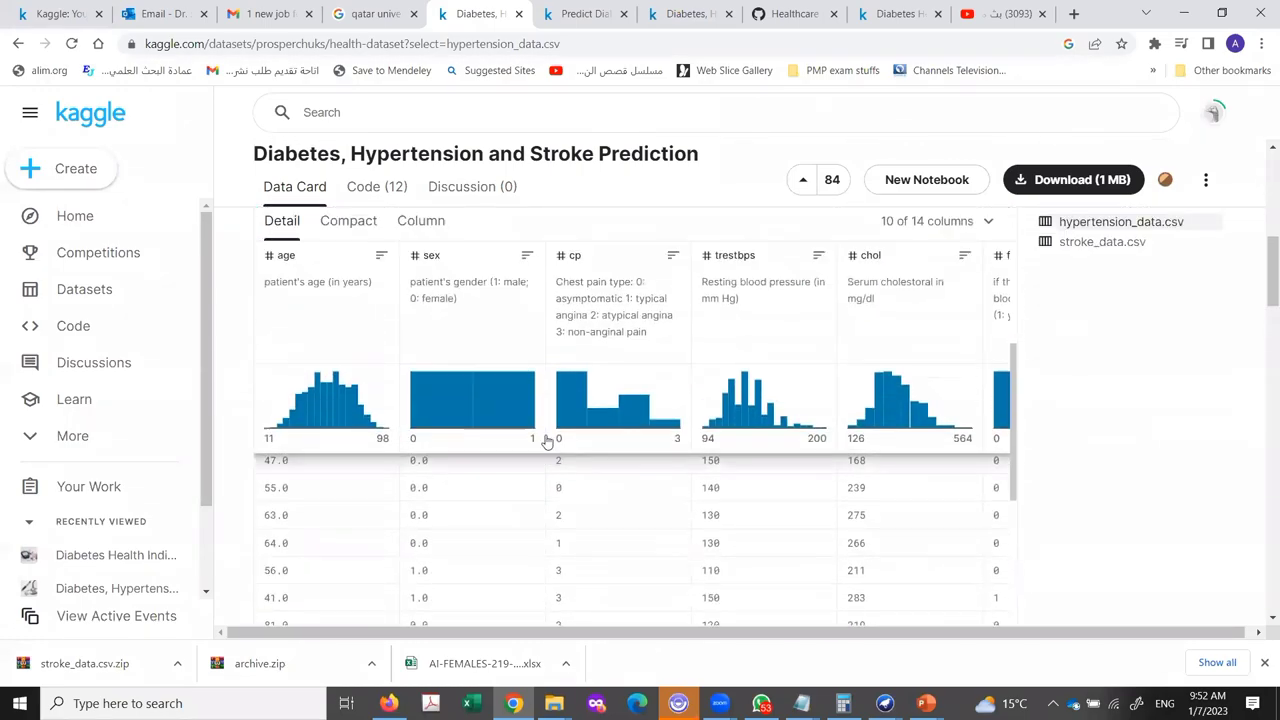
scroll(545, 431, up, 3)
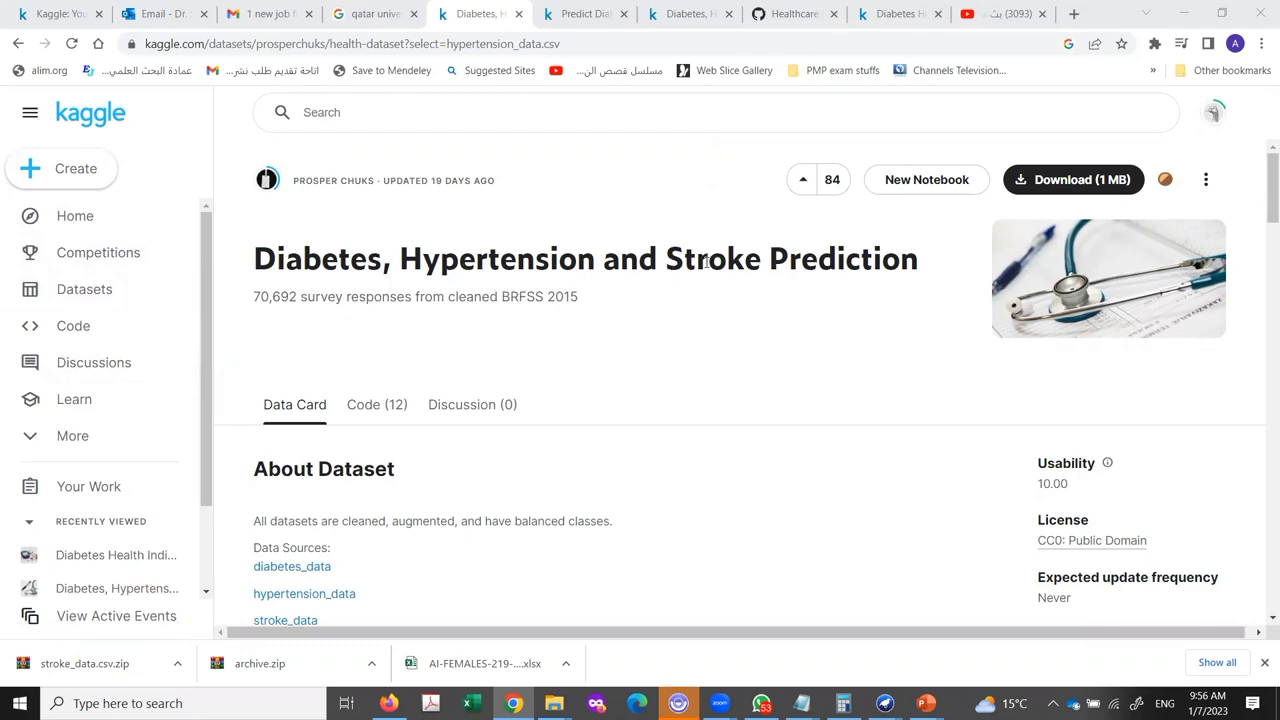
drag(666, 260, 883, 262)
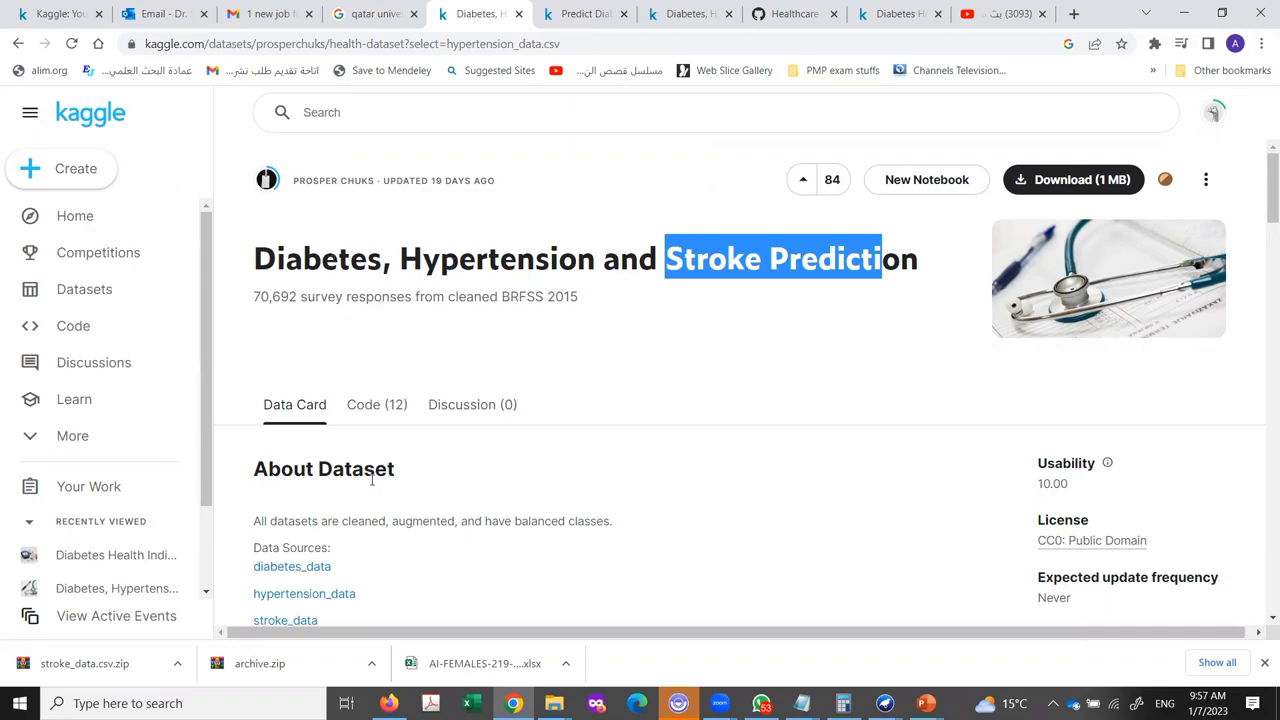
Scroll through the current page, then return to the Kaggle dataset tab
scroll(372, 480, down, 1)
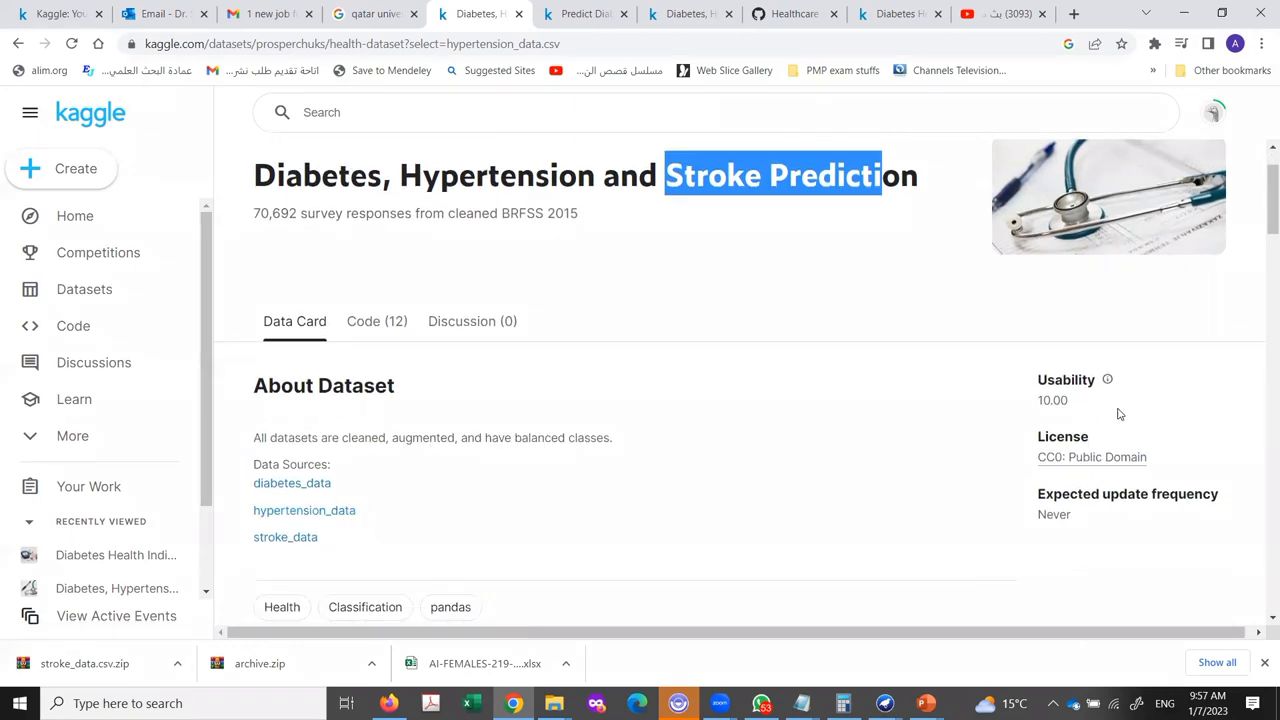
scroll(1117, 414, up, 1)
scroll(931, 437, down, 2)
scroll(700, 480, up, 1)
scroll(420, 529, down, 1)
scroll(537, 366, up, 2)
scroll(309, 572, down, 2)
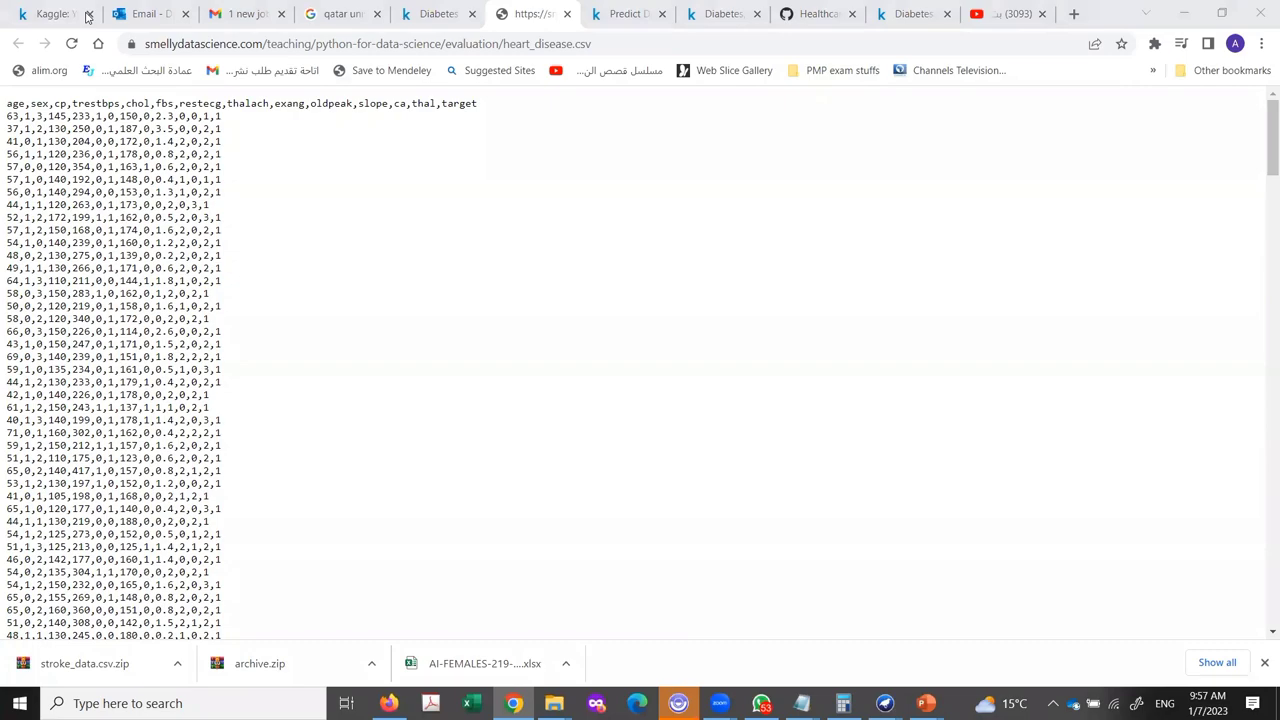
click(438, 16)
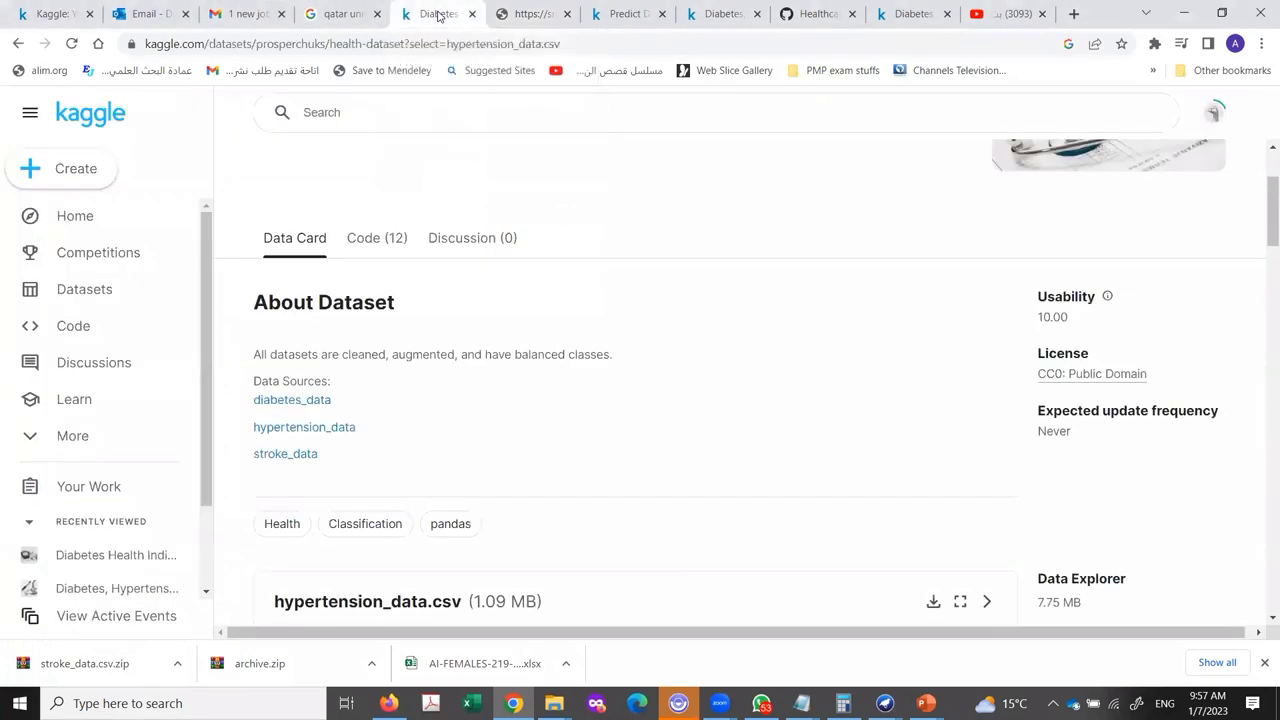
Download hypertension_data.csv as a zip and open the download's options menu
scroll(872, 461, up, 2)
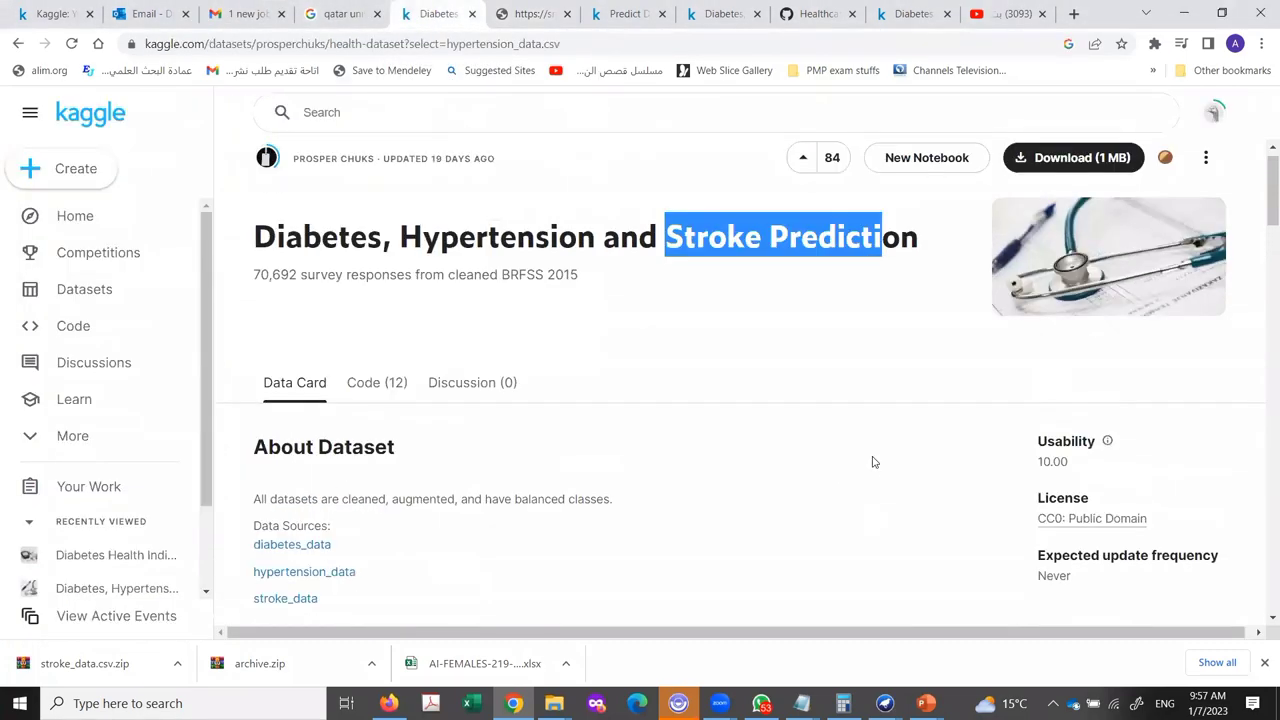
scroll(872, 461, up, 1)
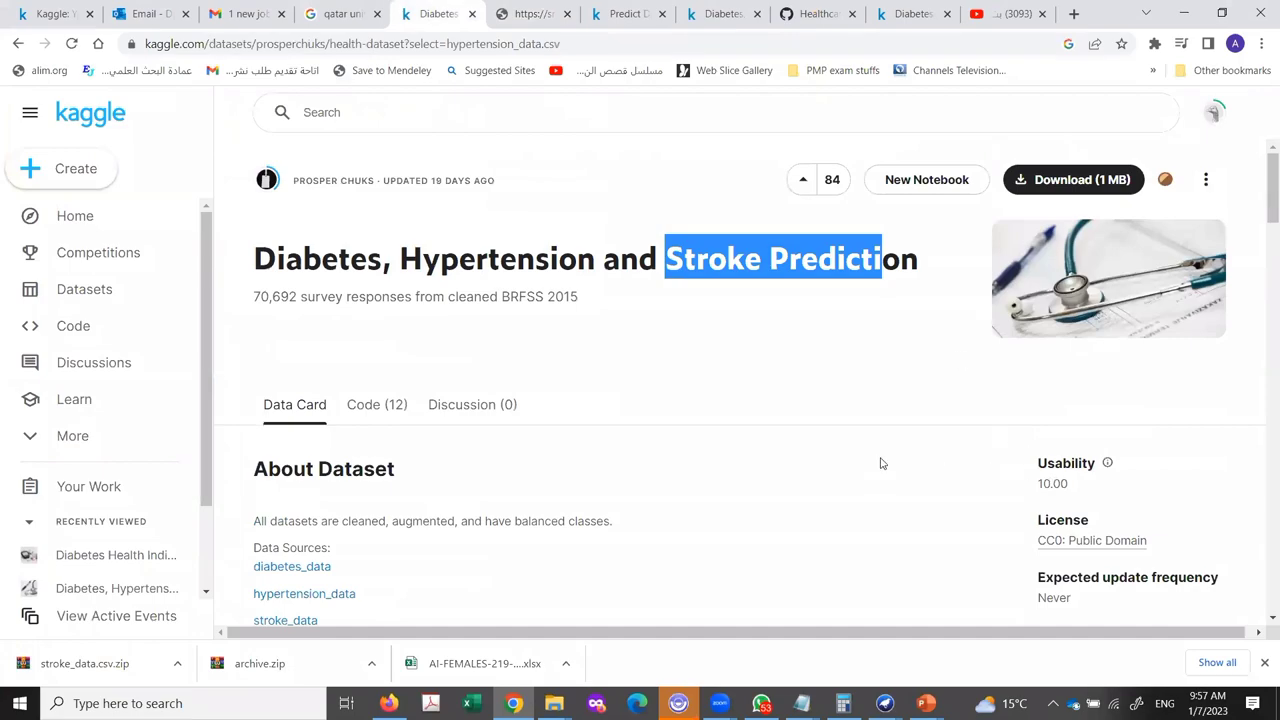
scroll(650, 428, down, 4)
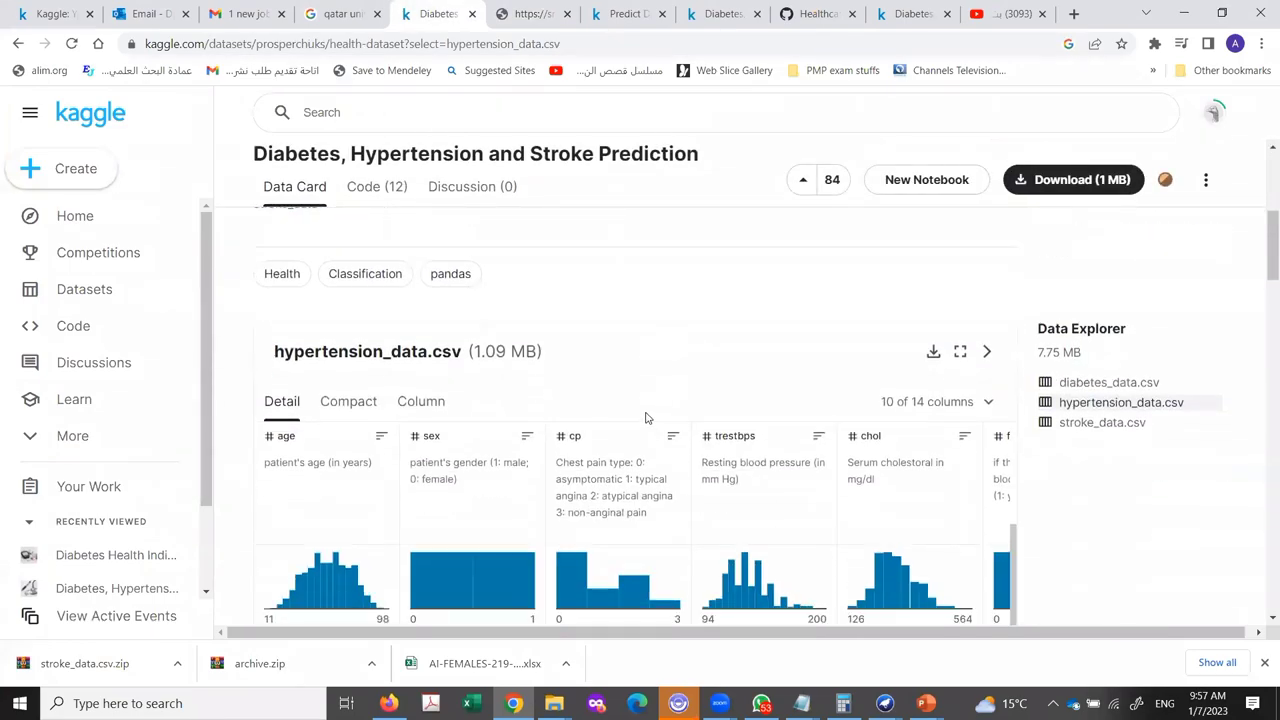
click(934, 355)
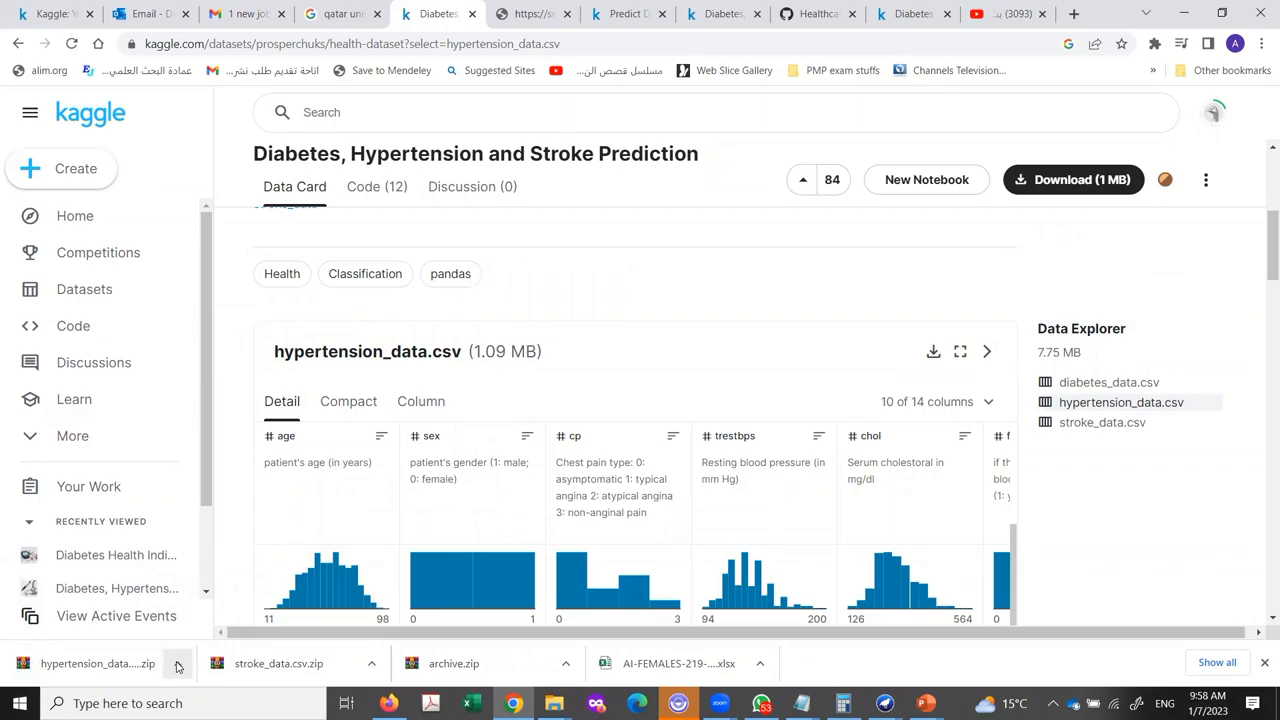
click(177, 664)
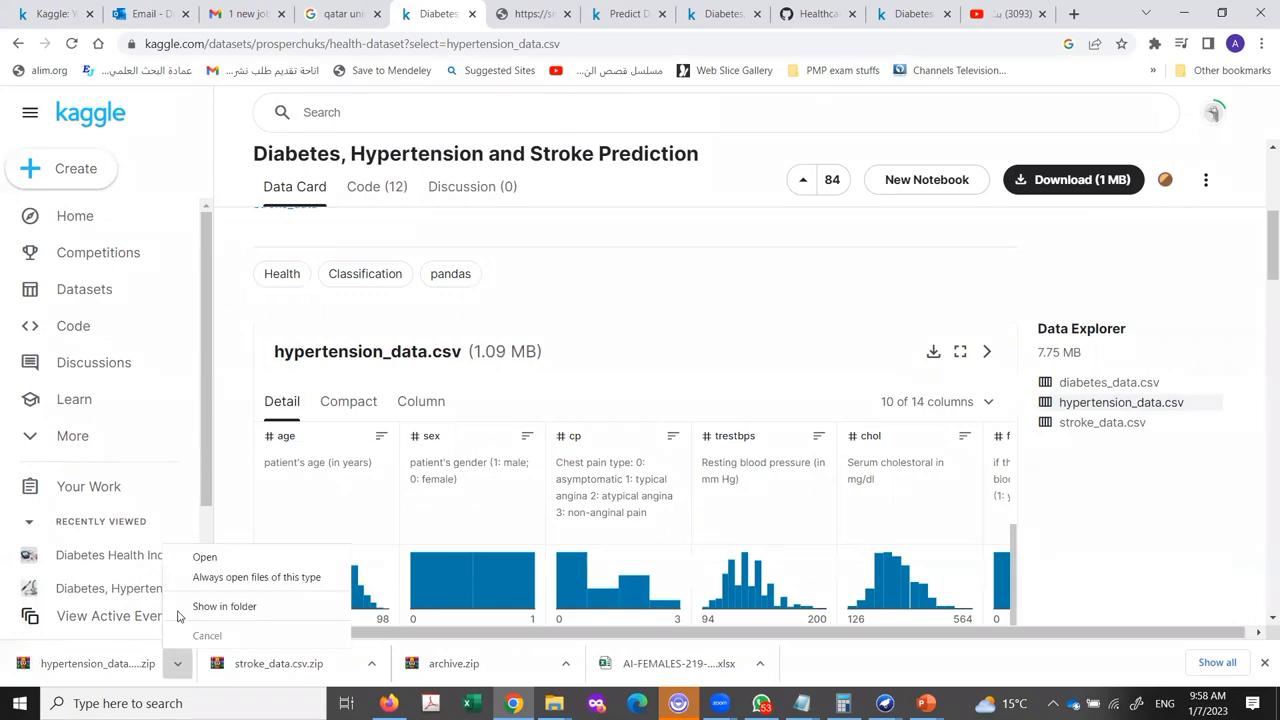
Extract hypertension_data.csv (1).zip, select the 1,069 KB hypertension_data.csv, then minimize File Explorer
click(235, 606)
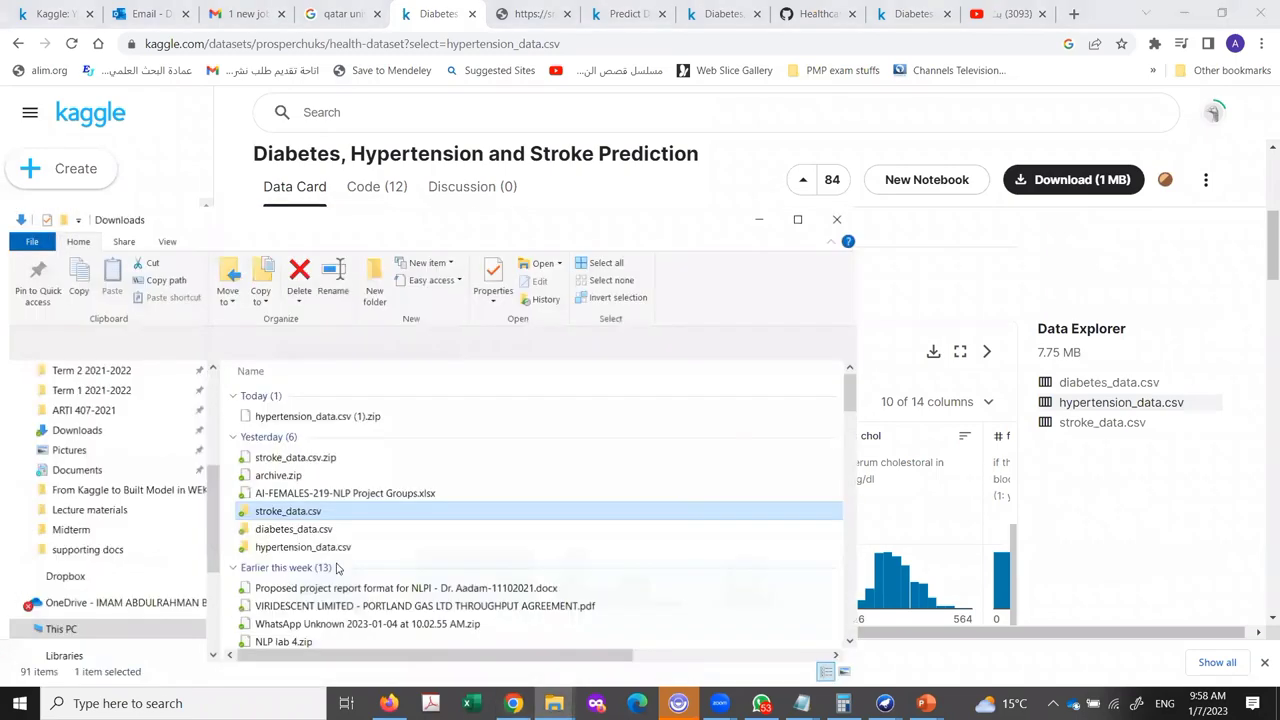
right_click(302, 413)
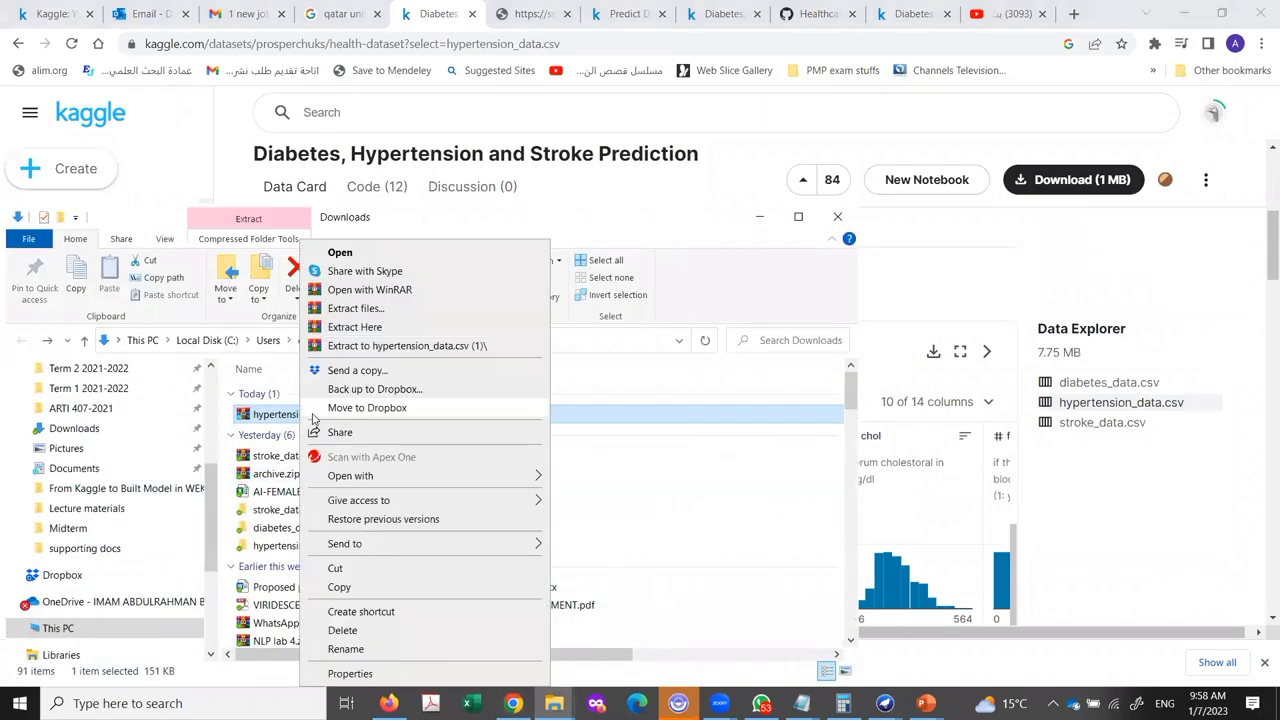
click(381, 345)
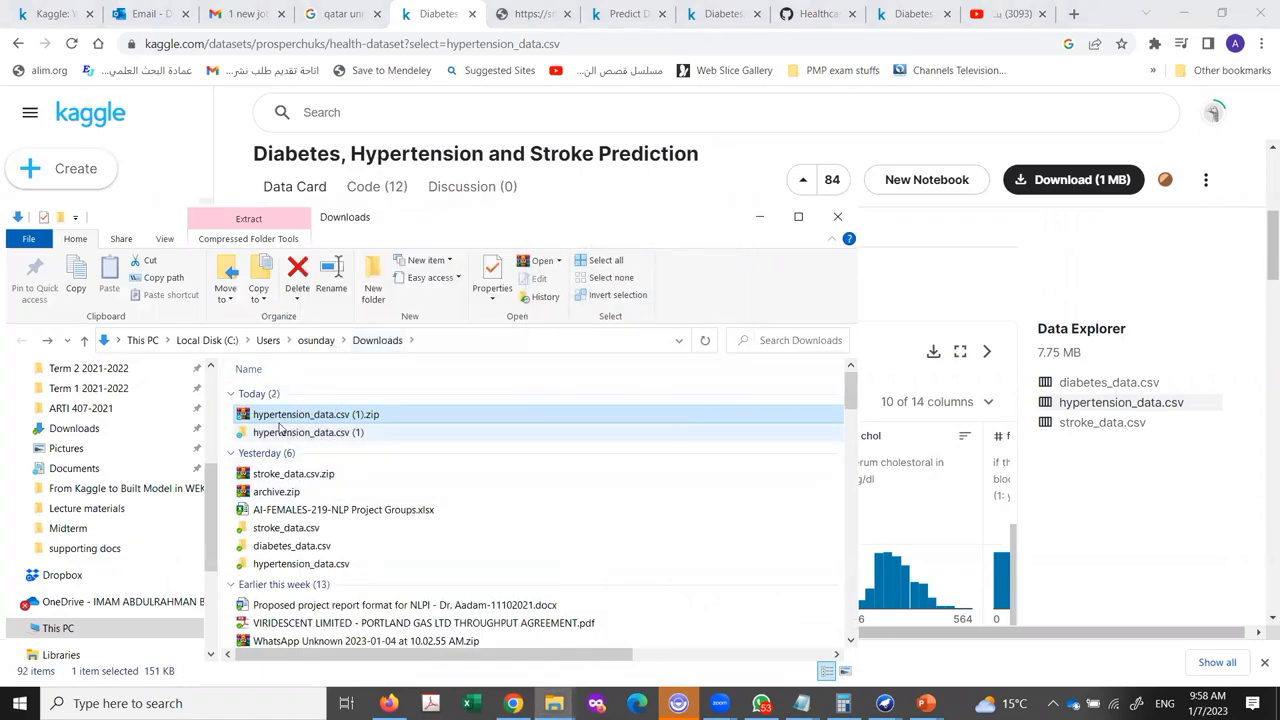
double_click(292, 433)
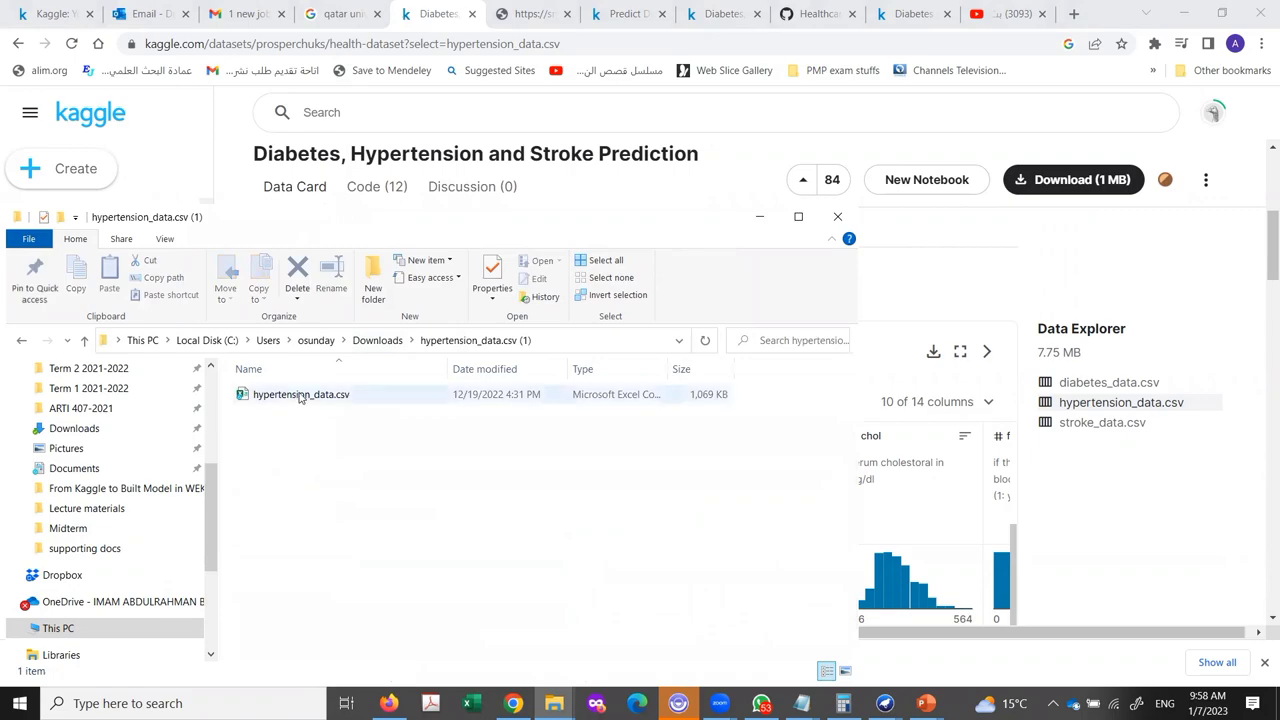
click(301, 396)
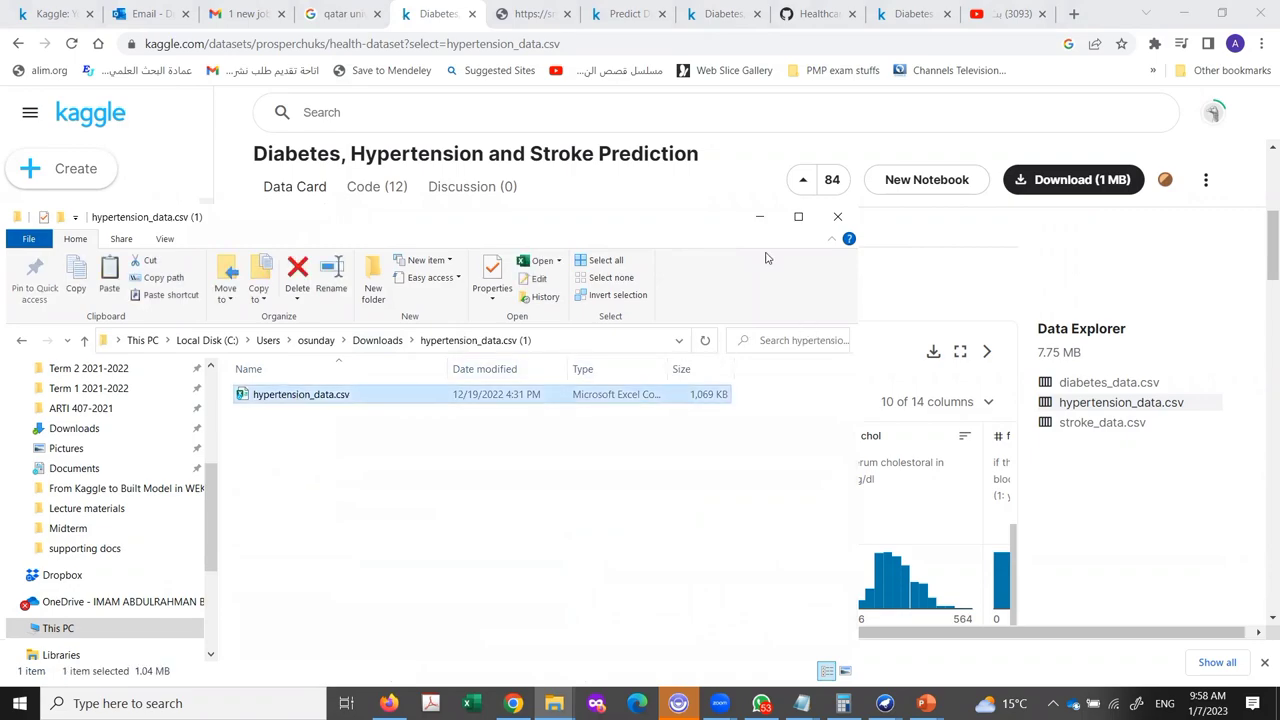
click(1098, 244)
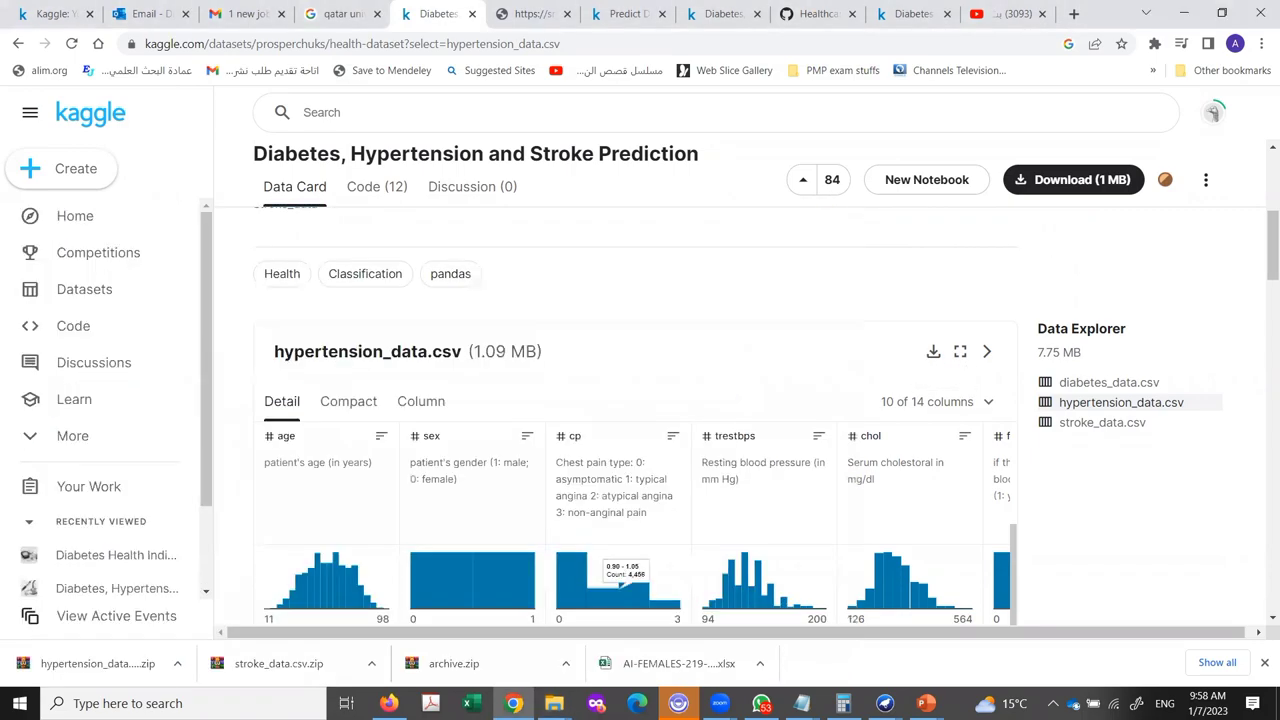
mouse_move(554, 703)
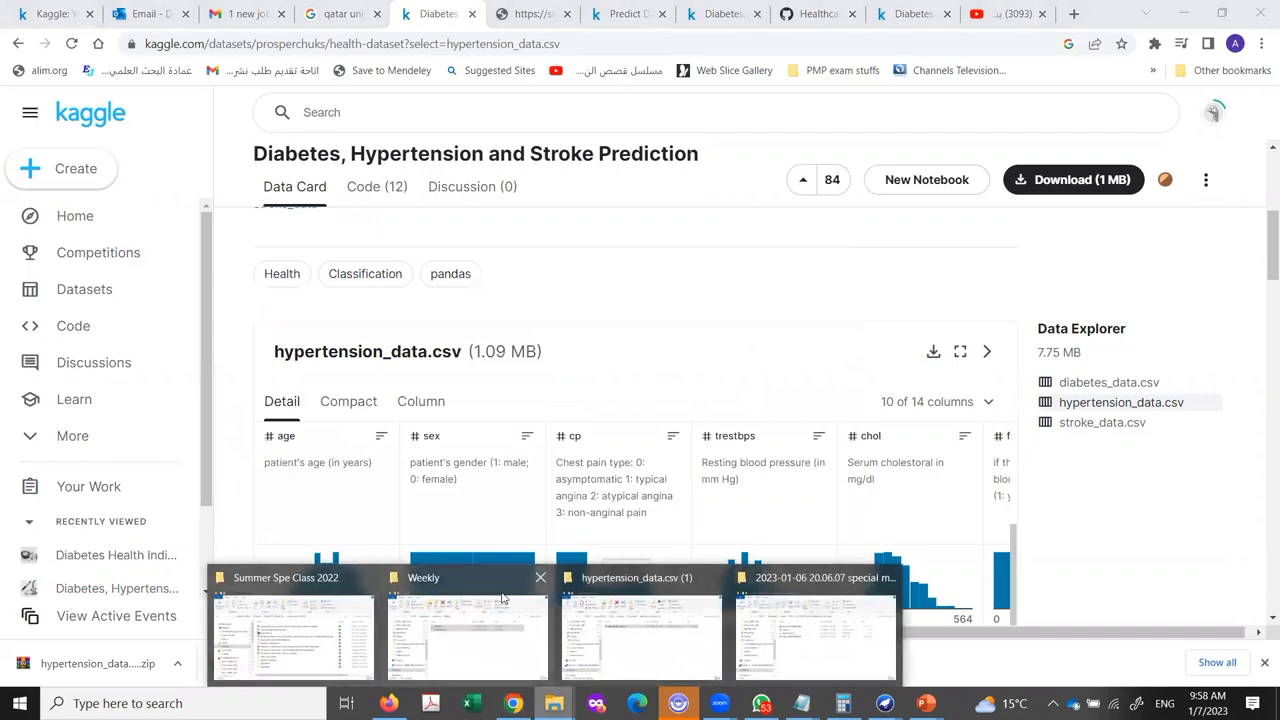
Browse to Special Presentation > From Kaggle to Built Model in WEKA and open hypertension_data-utf8-Yes-N0 Target.csv in Excel
click(288, 652)
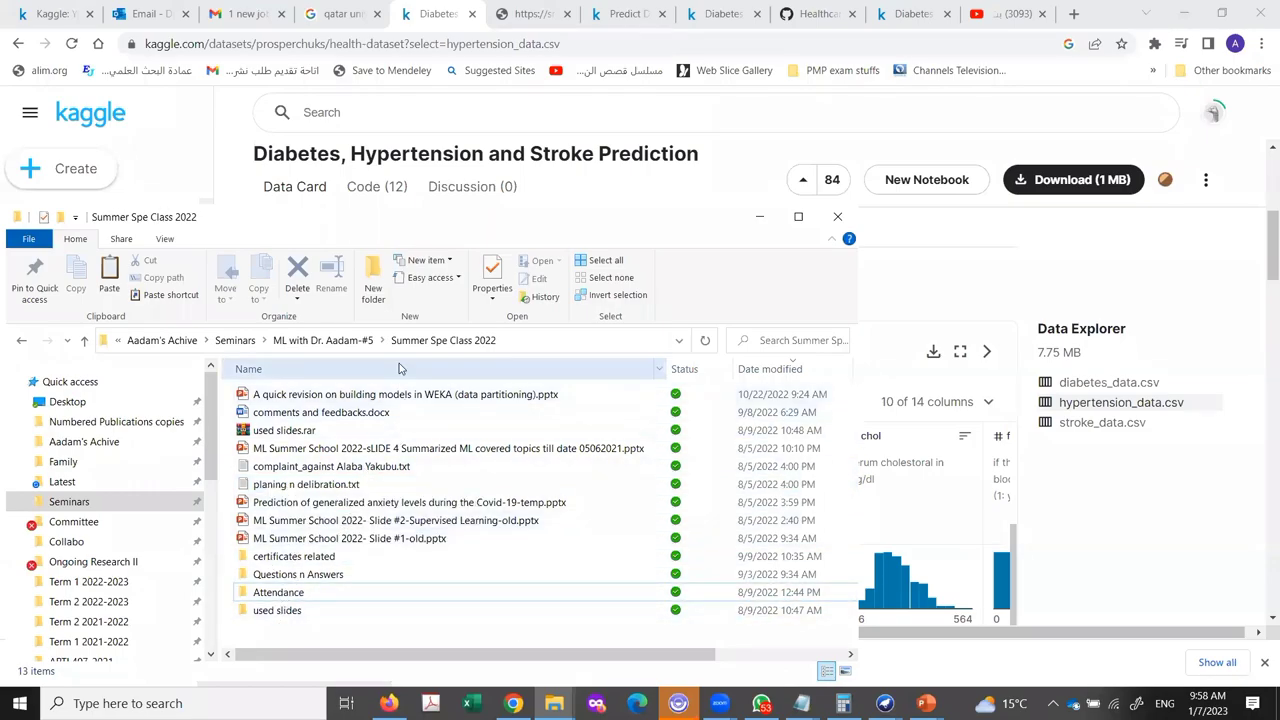
click(330, 341)
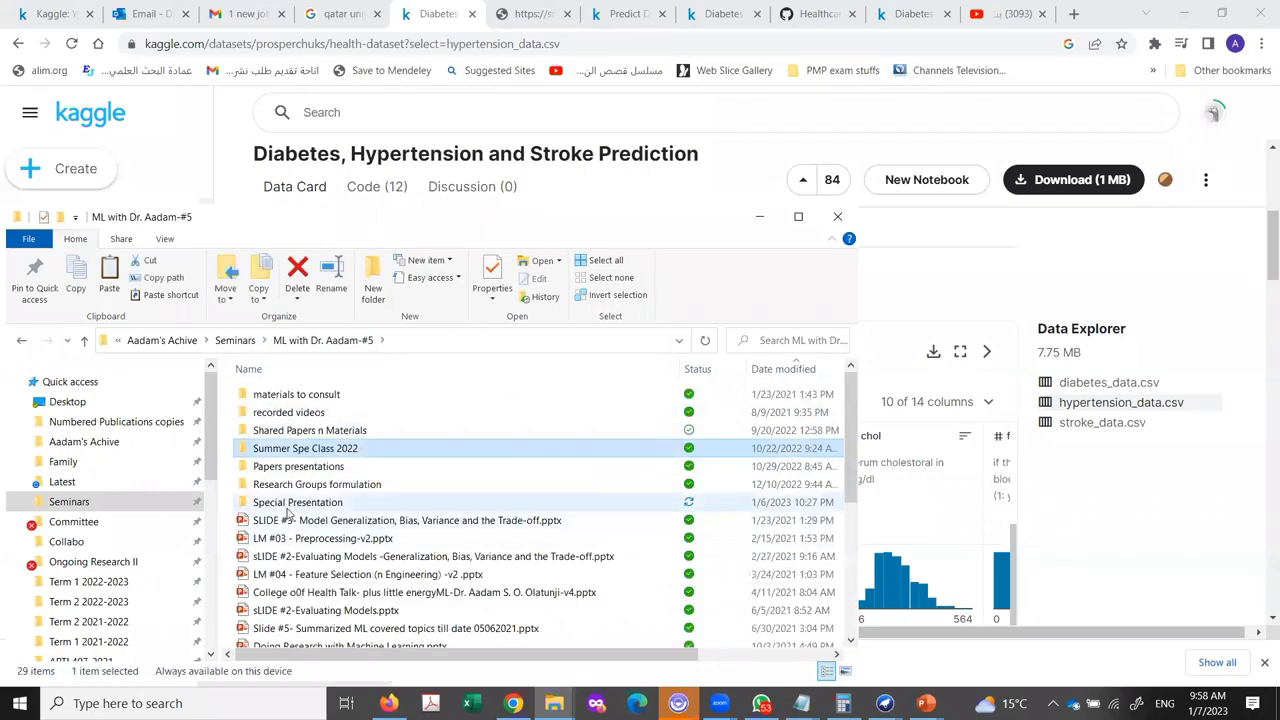
double_click(281, 505)
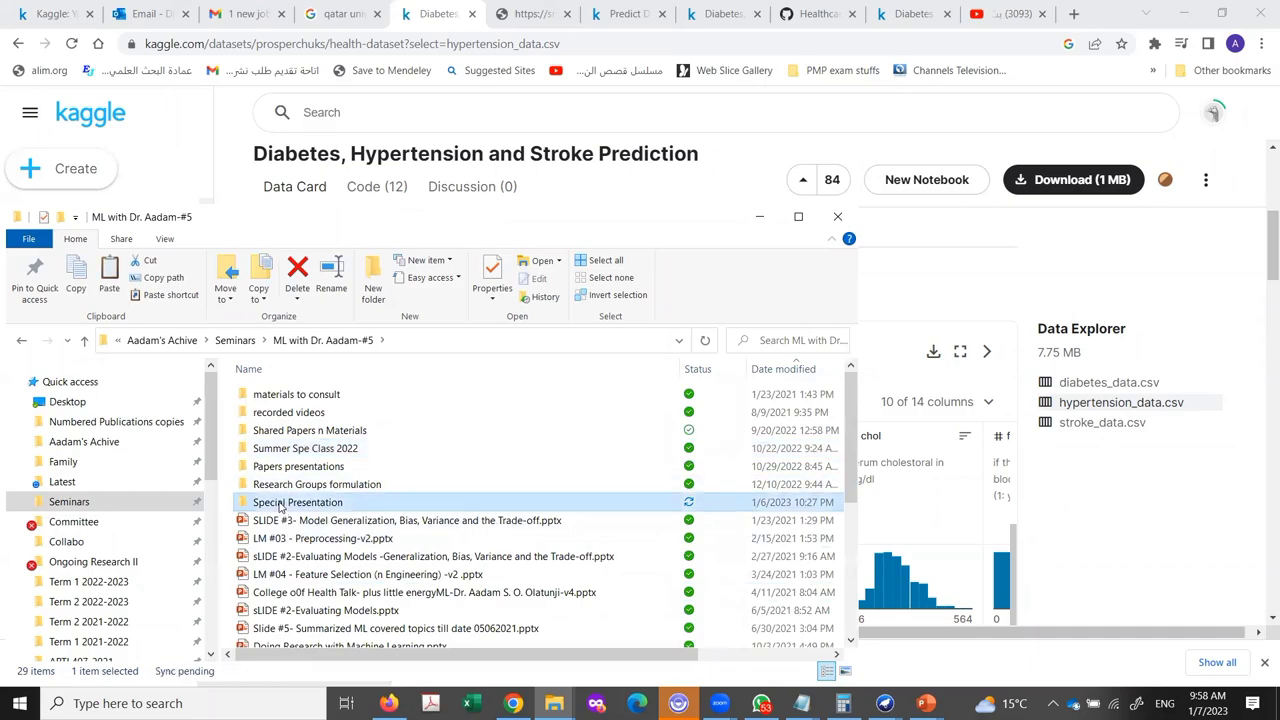
double_click(297, 398)
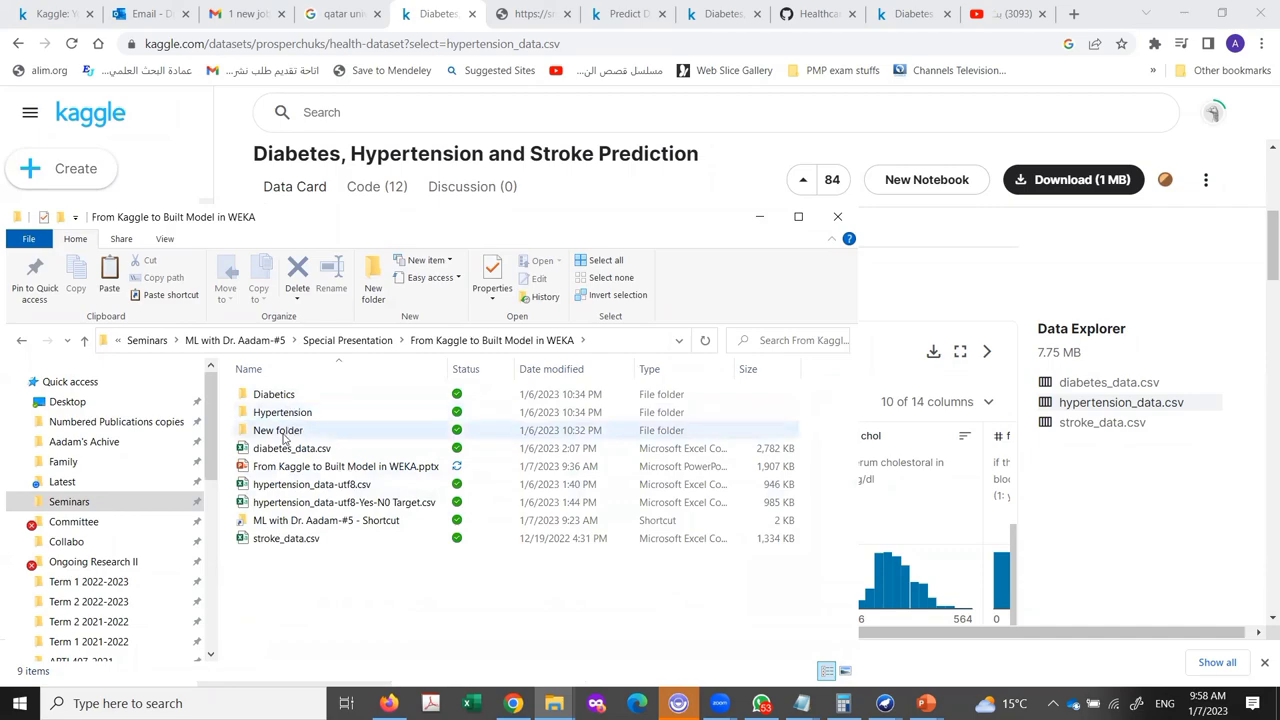
click(322, 501)
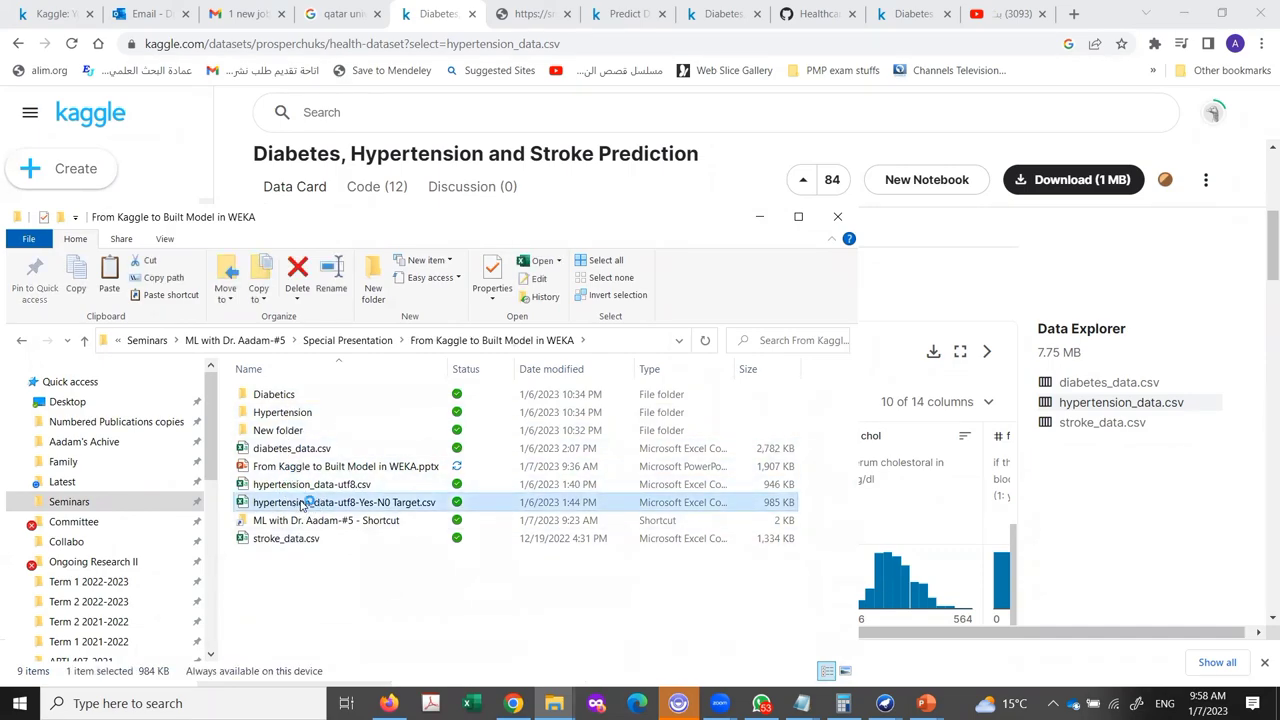
double_click(305, 502)
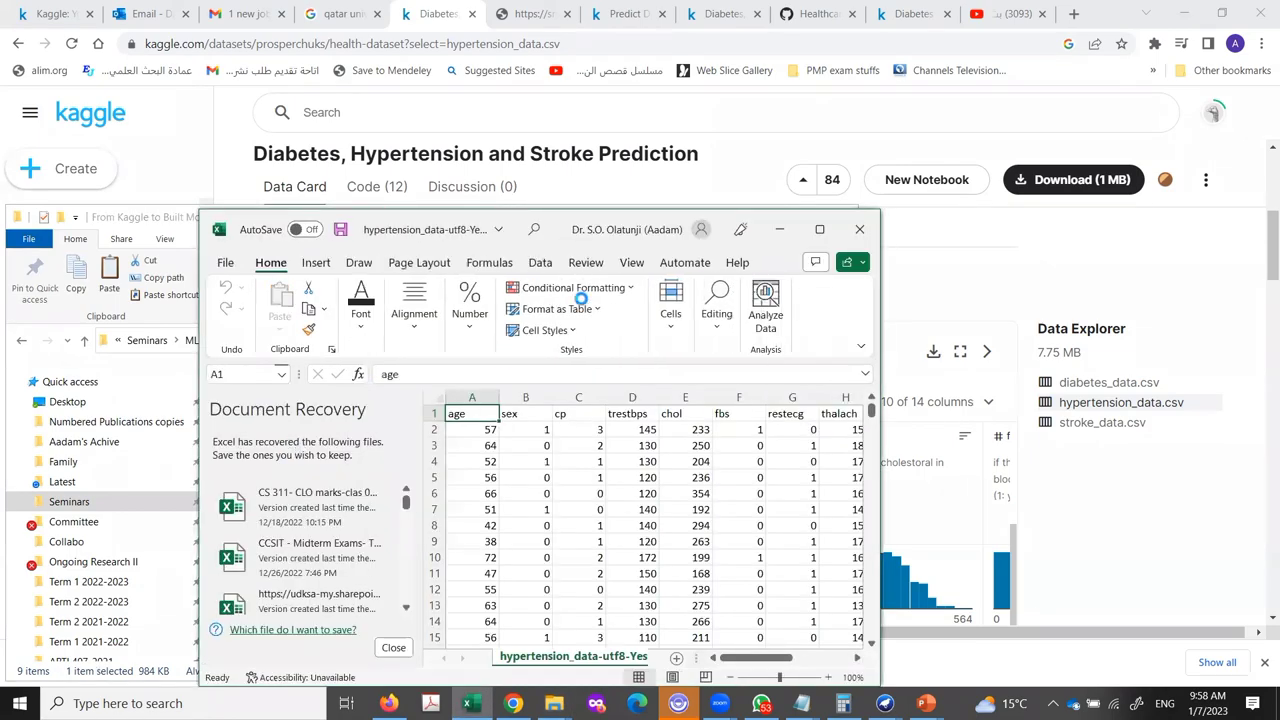
Open the Hypertension folder and select the original hypertension_data.csv
click(779, 229)
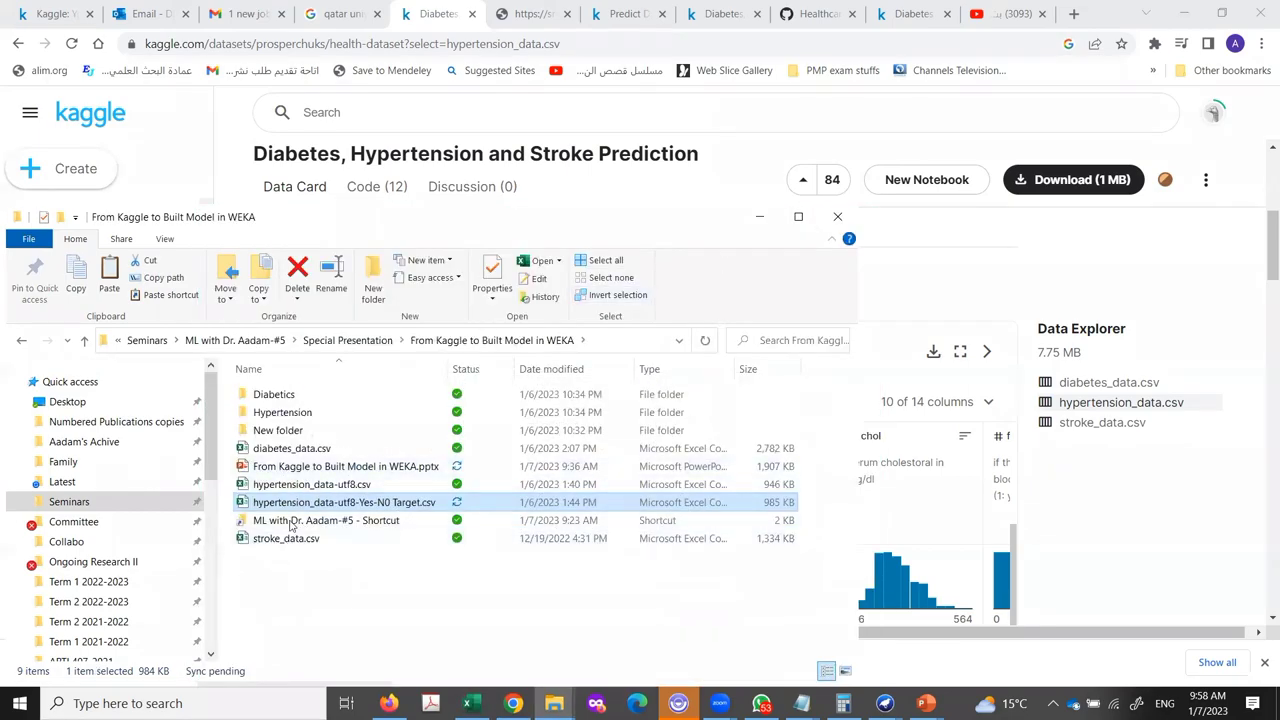
double_click(282, 413)
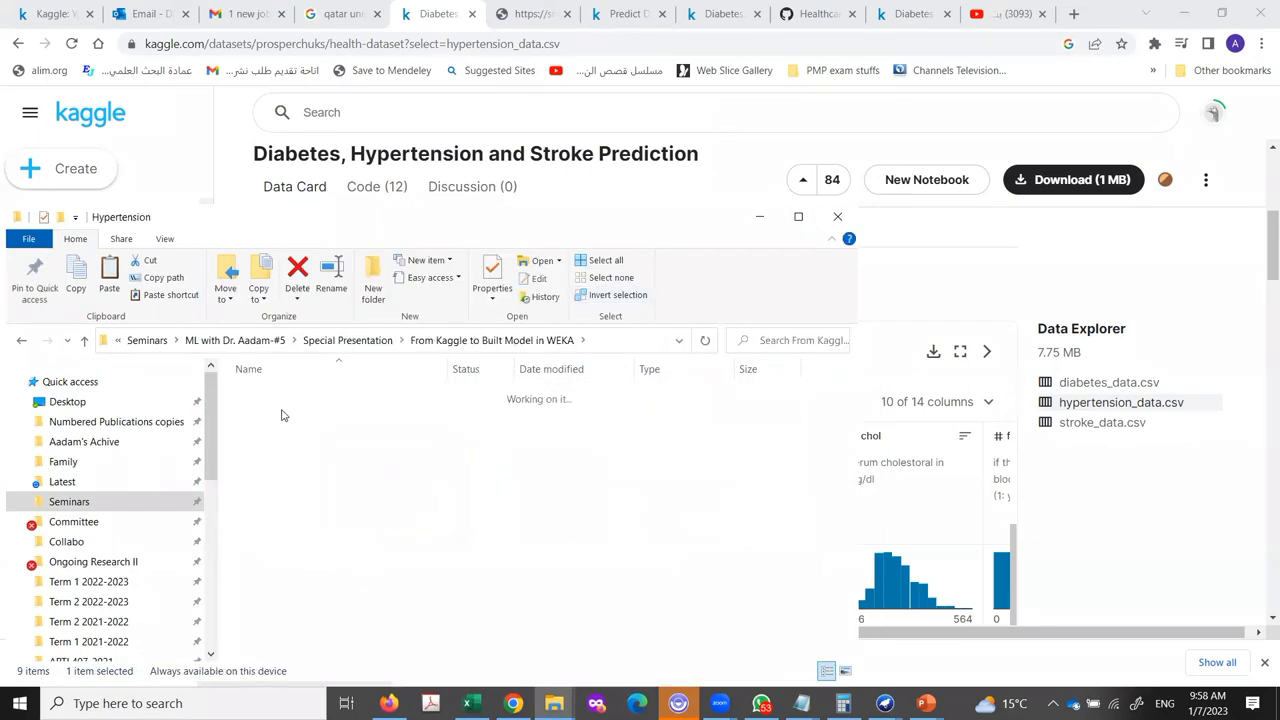
click(295, 396)
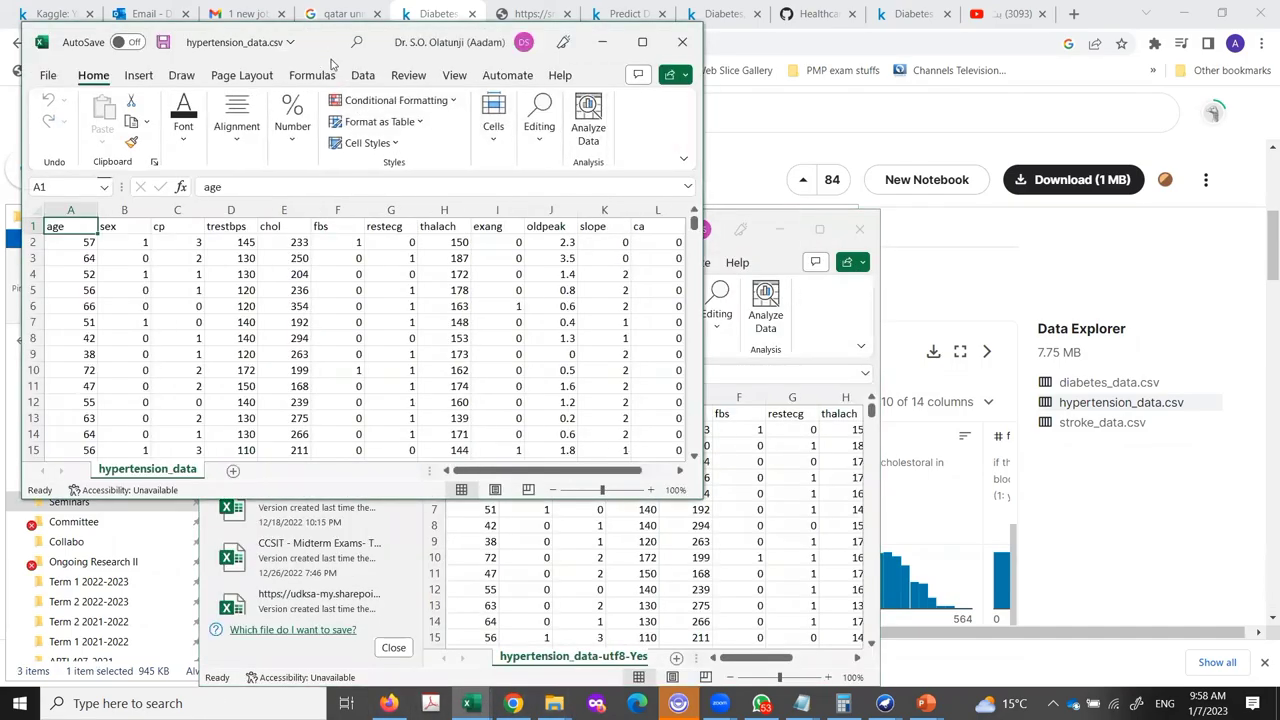
Move the hypertension_data.csv window down and right, and scroll right to the target column
drag(330, 48, 478, 172)
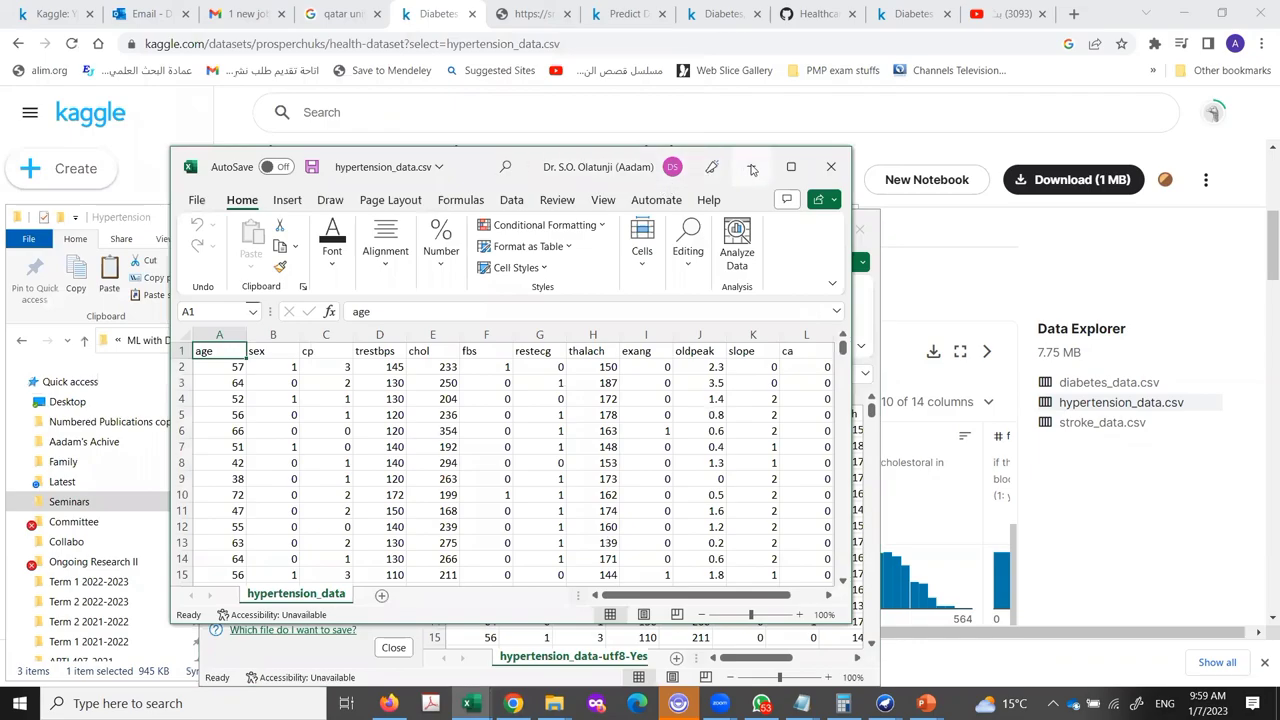
drag(651, 595, 728, 602)
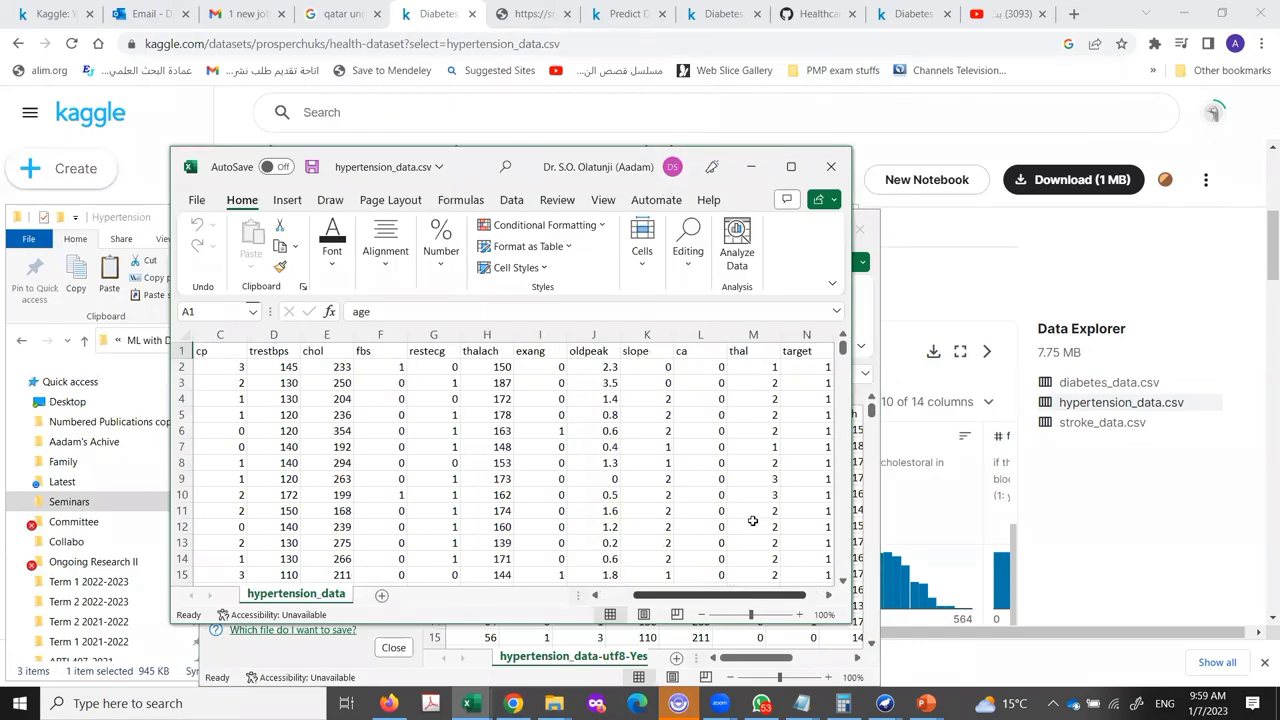
Maximize the window and check the header row from age in A1 to target in N1
click(764, 185)
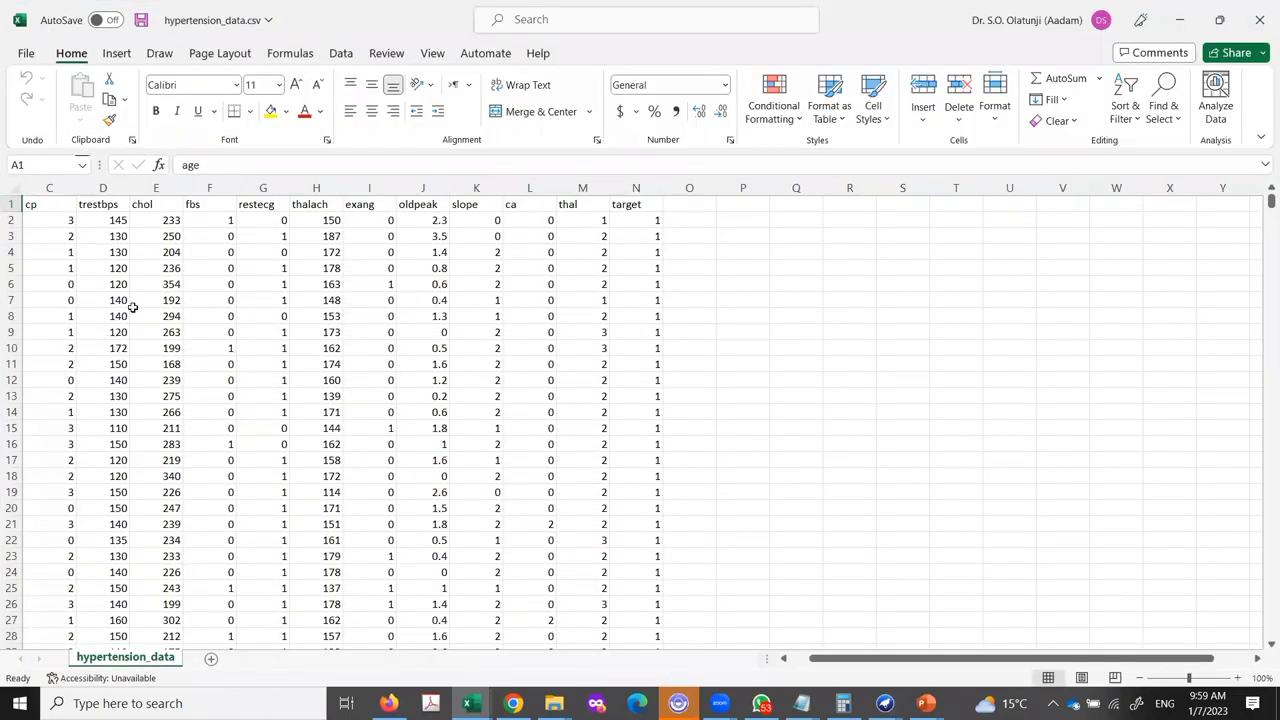
click(50, 206)
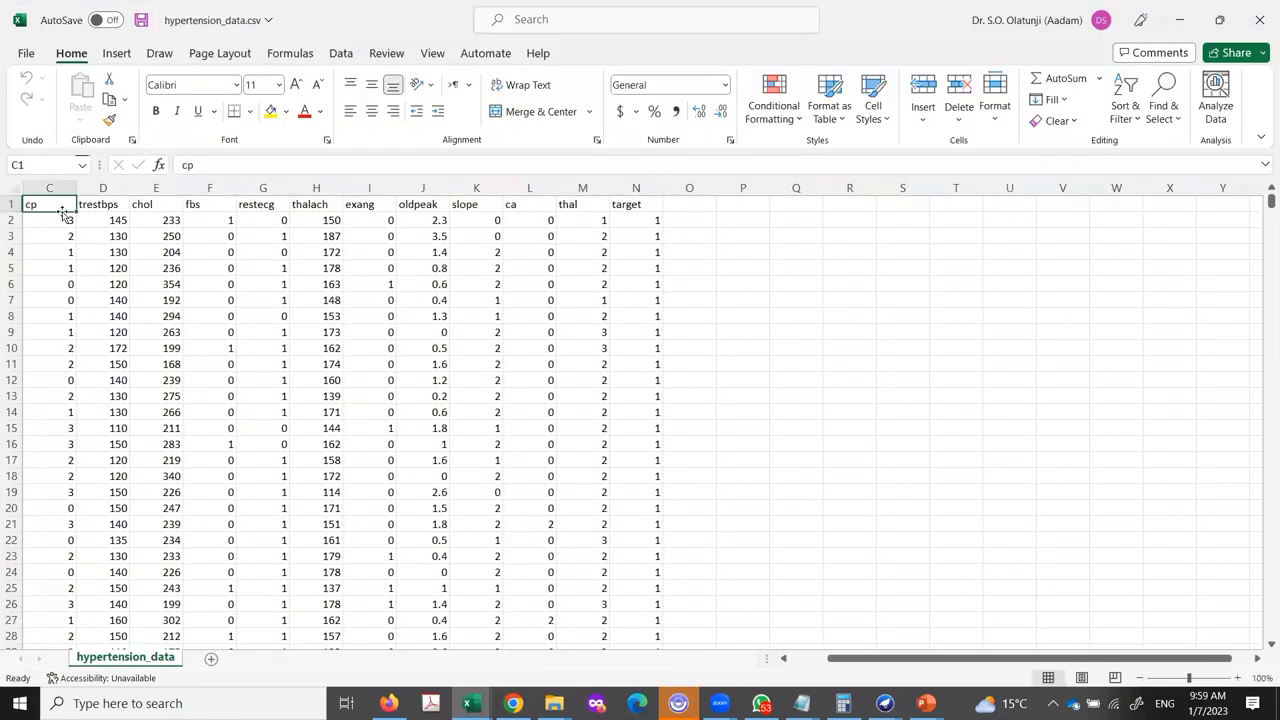
drag(852, 658, 818, 658)
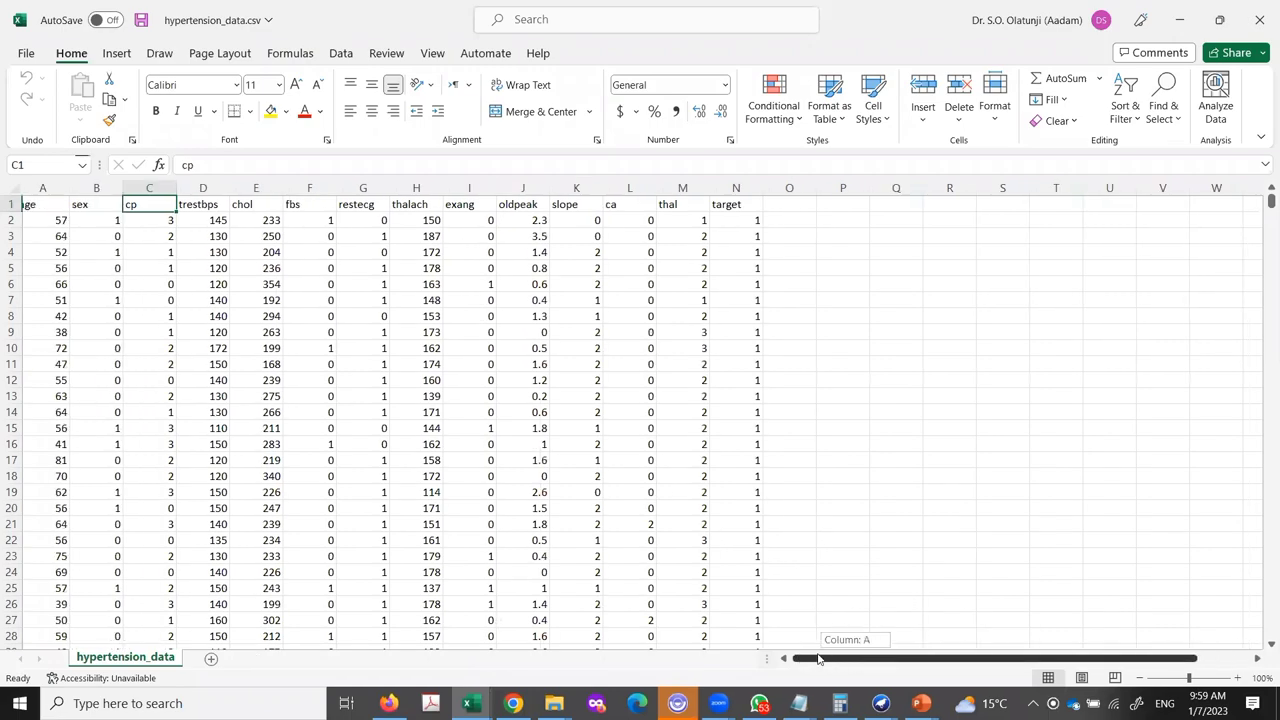
click(40, 204)
click(106, 204)
click(142, 205)
click(200, 205)
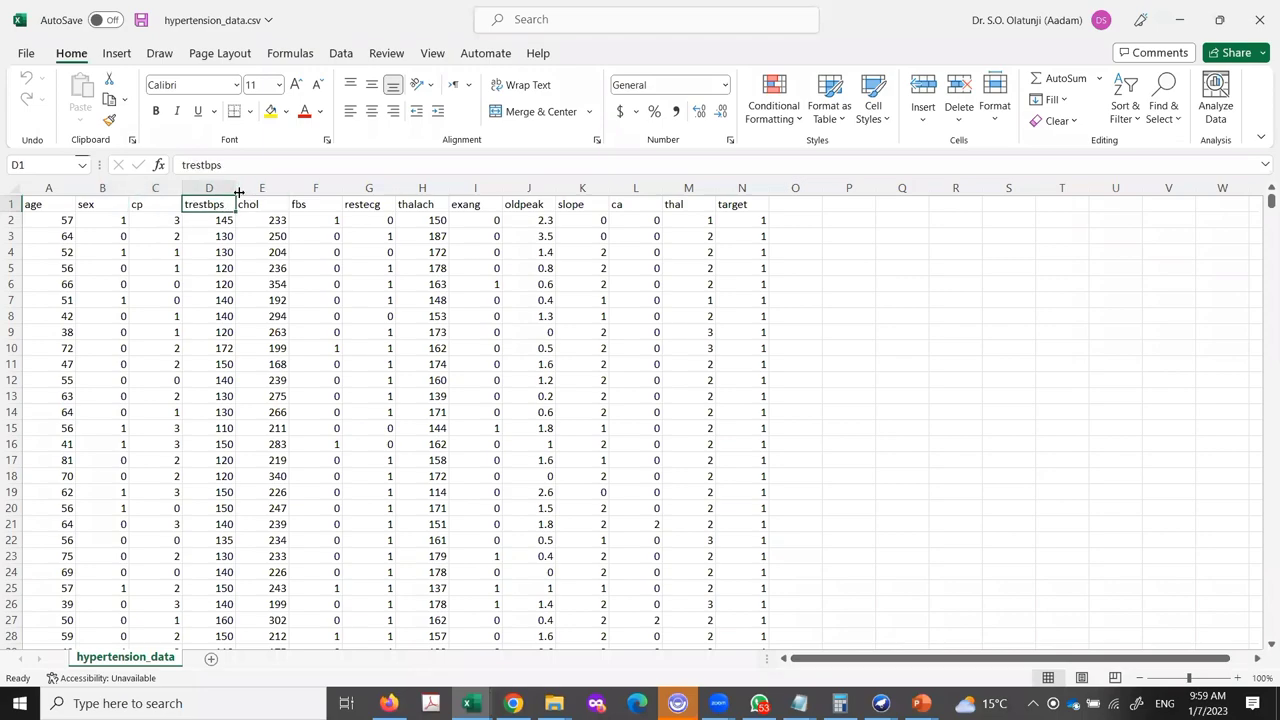
click(256, 204)
click(308, 205)
click(362, 207)
click(425, 208)
click(492, 208)
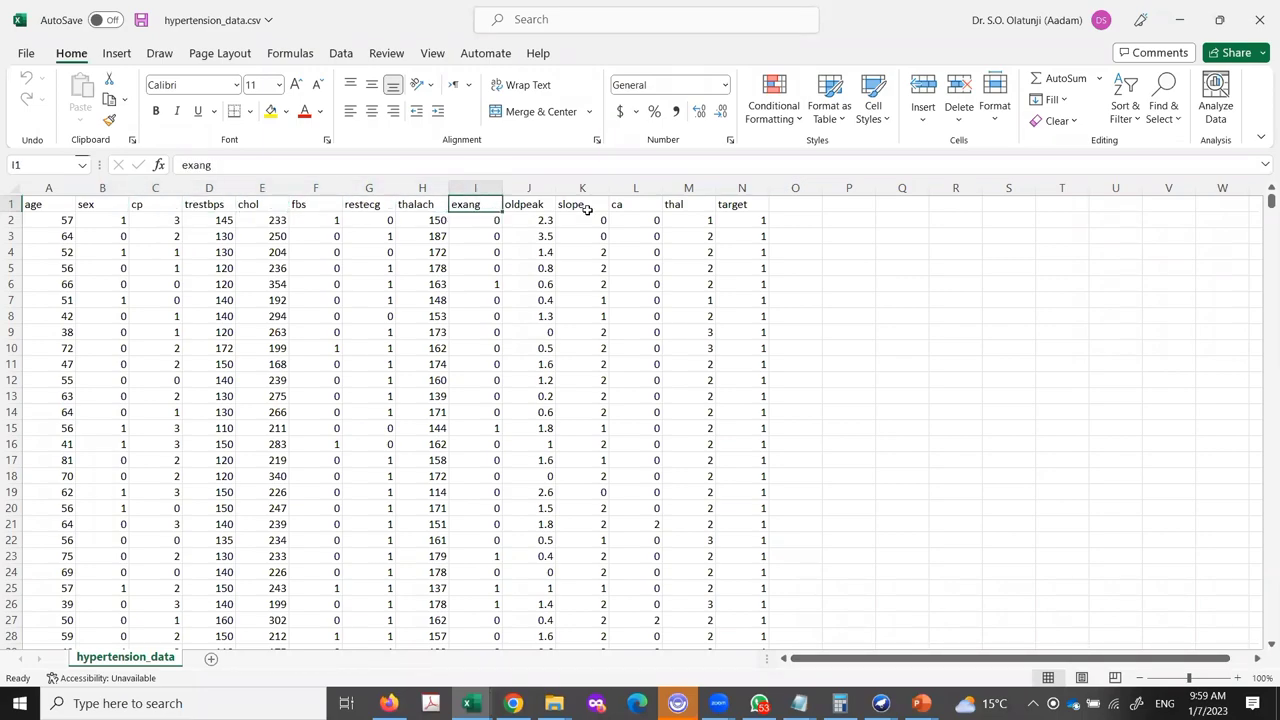
click(748, 205)
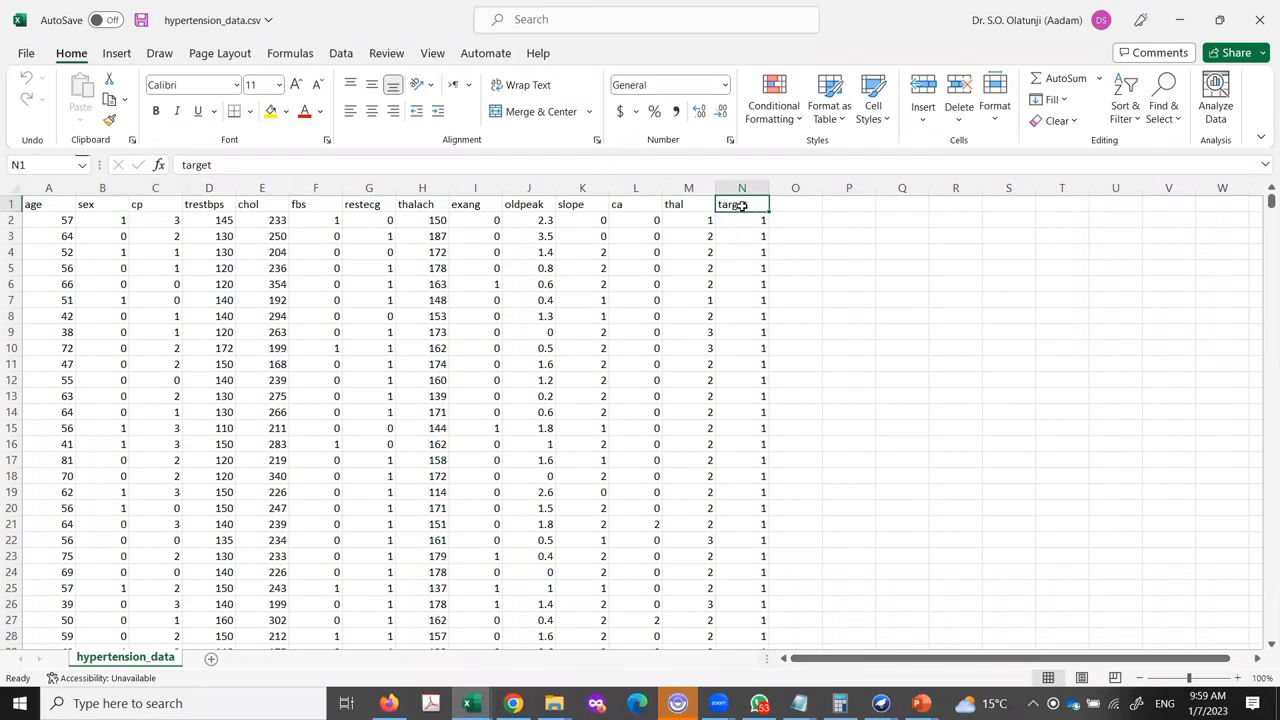
Select the whole target column N, with a count of 26,084 and a sum of 14,274
click(752, 186)
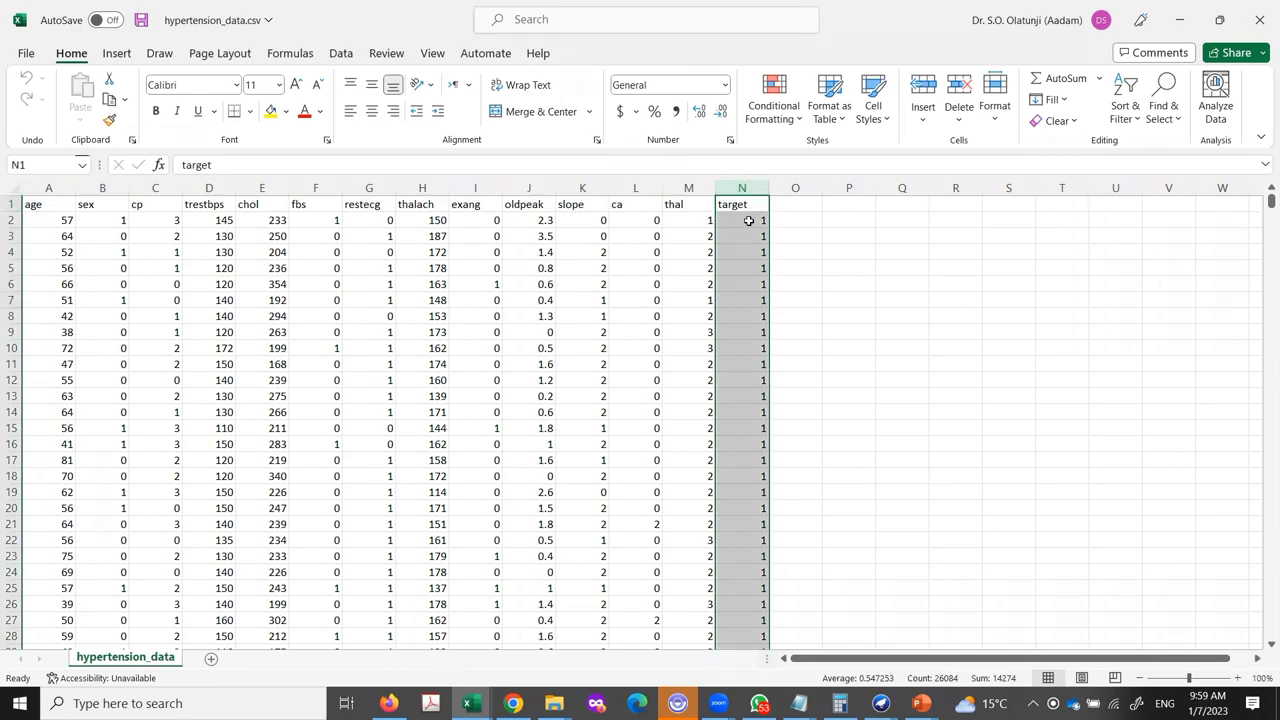
click(752, 220)
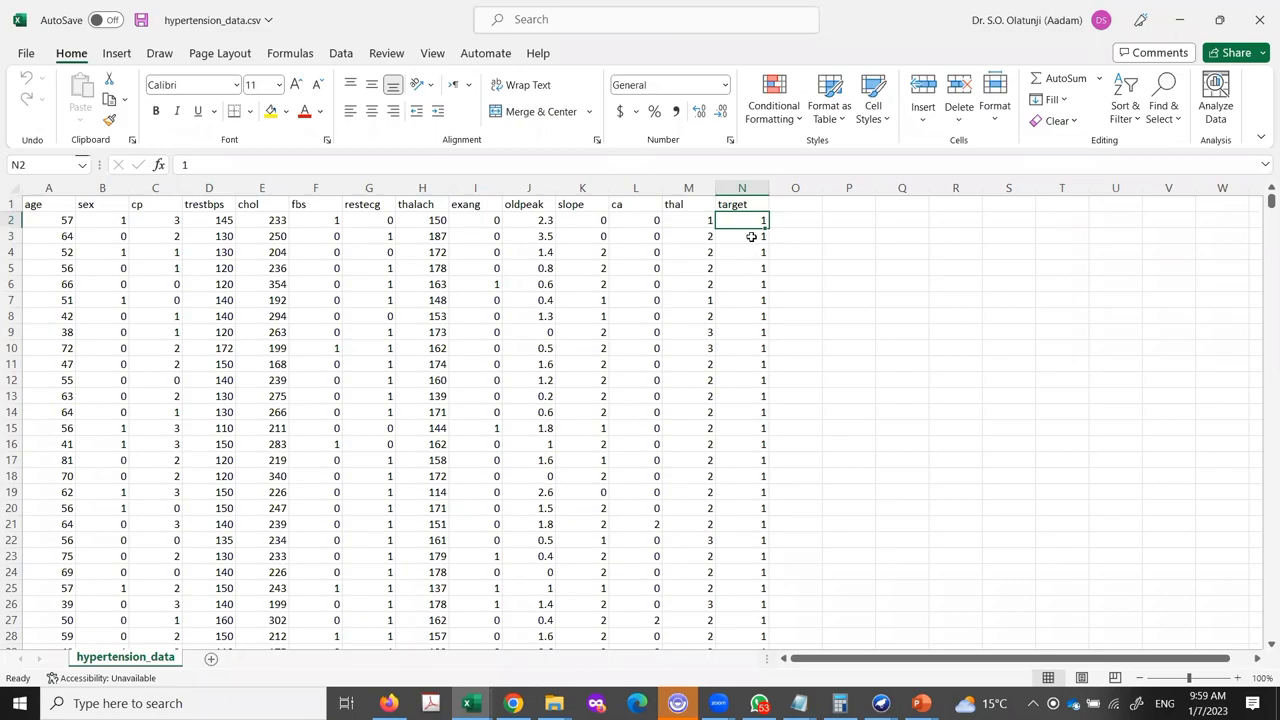
scroll(752, 232, down, 9)
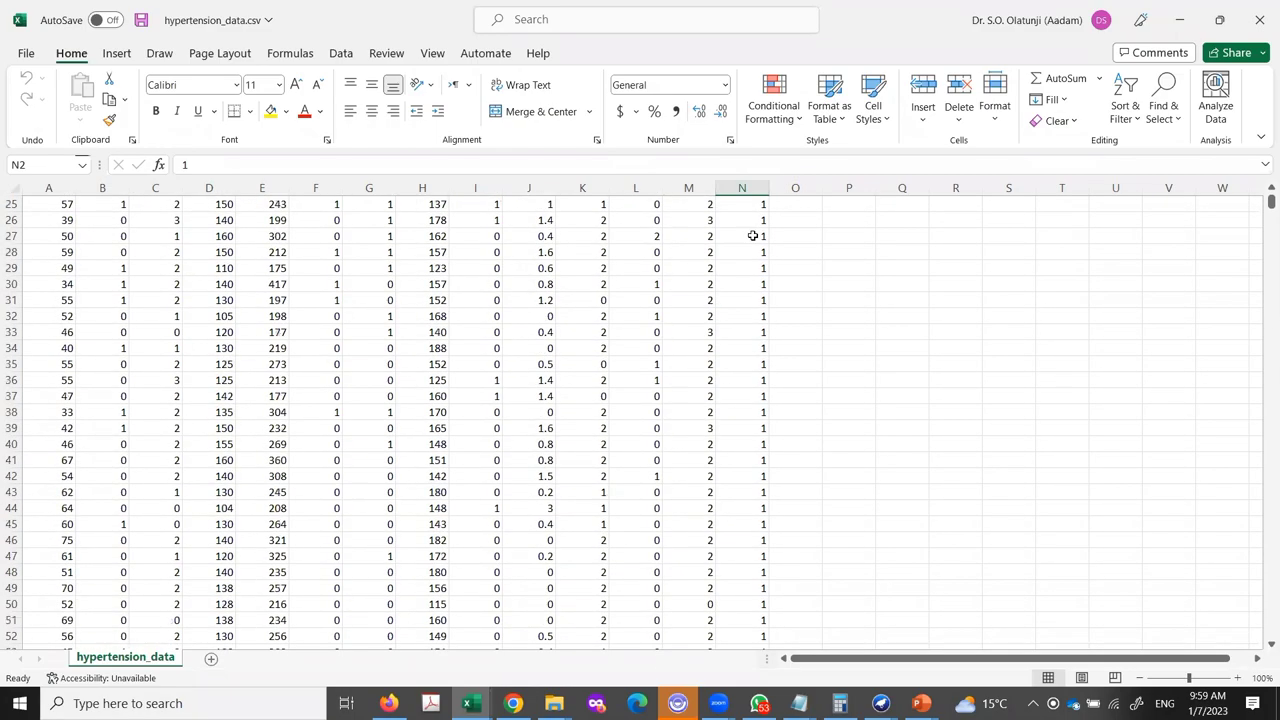
scroll(752, 235, up, 9)
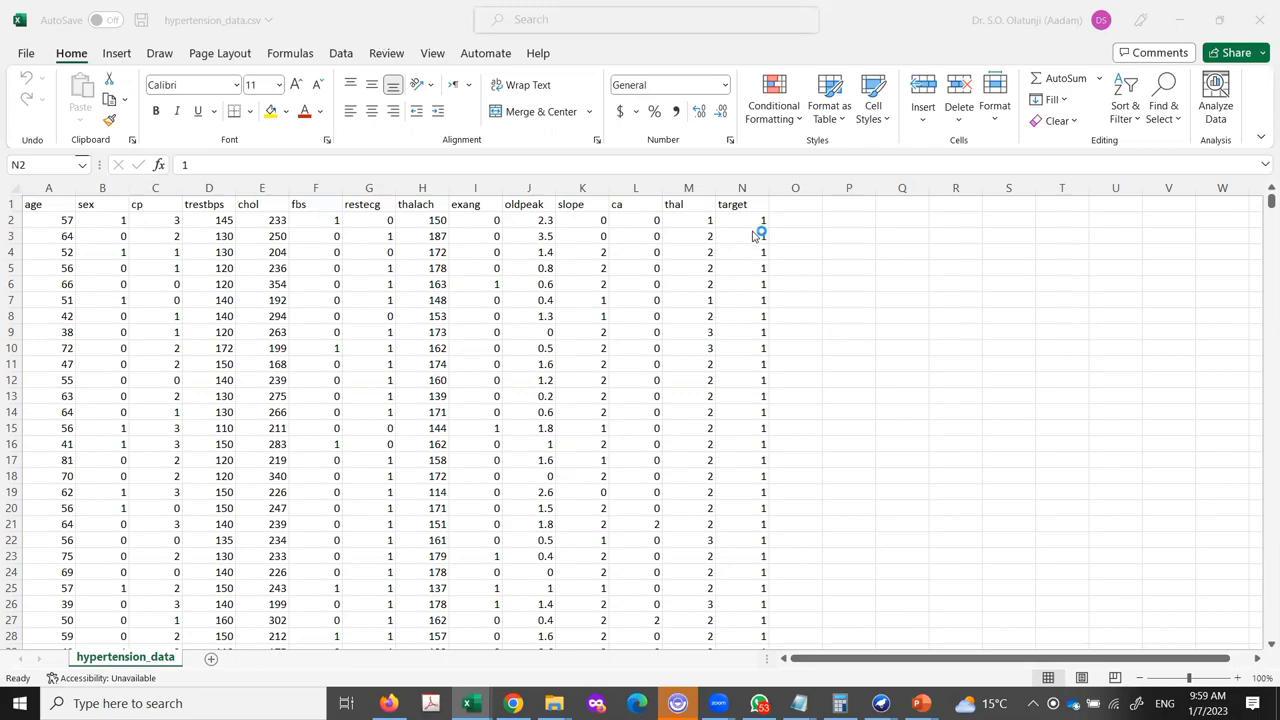
scroll(760, 350, down, 8)
scroll(800, 470, down, 11)
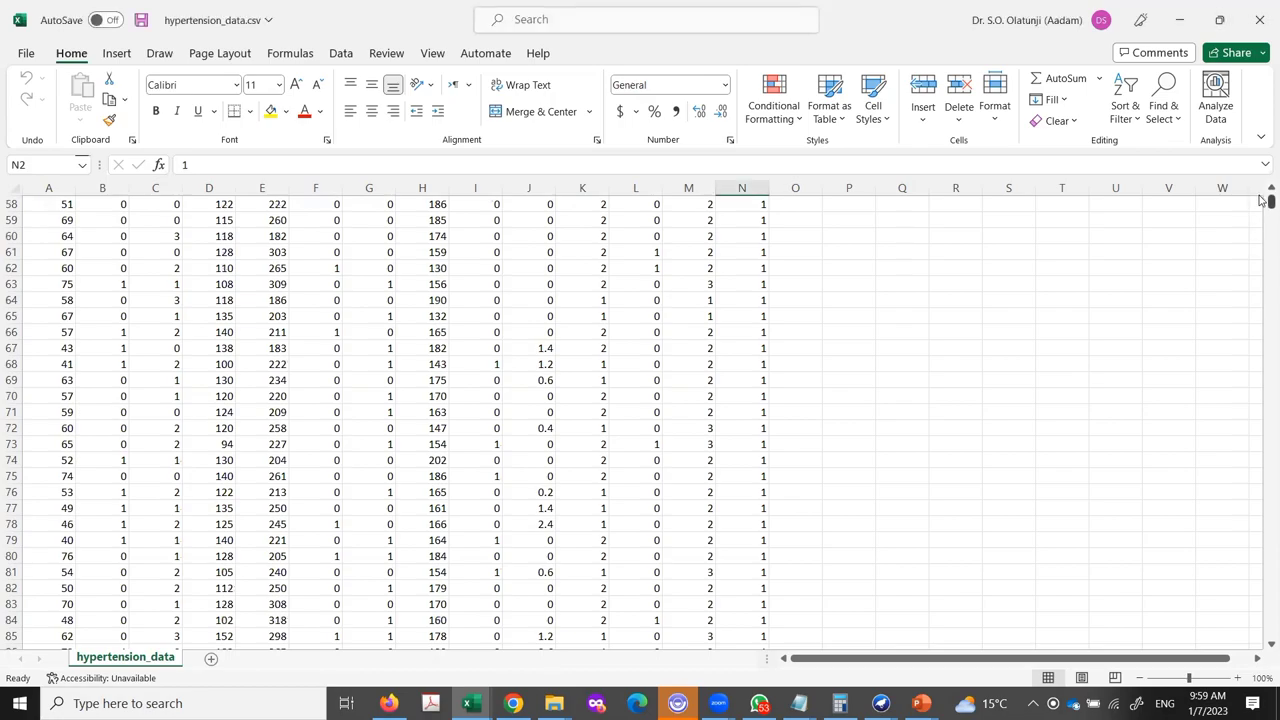
mouse_move(1269, 201)
mouse_down()
mouse_move(1262, 487)
mouse_move(1266, 198)
mouse_up()
click(750, 182)
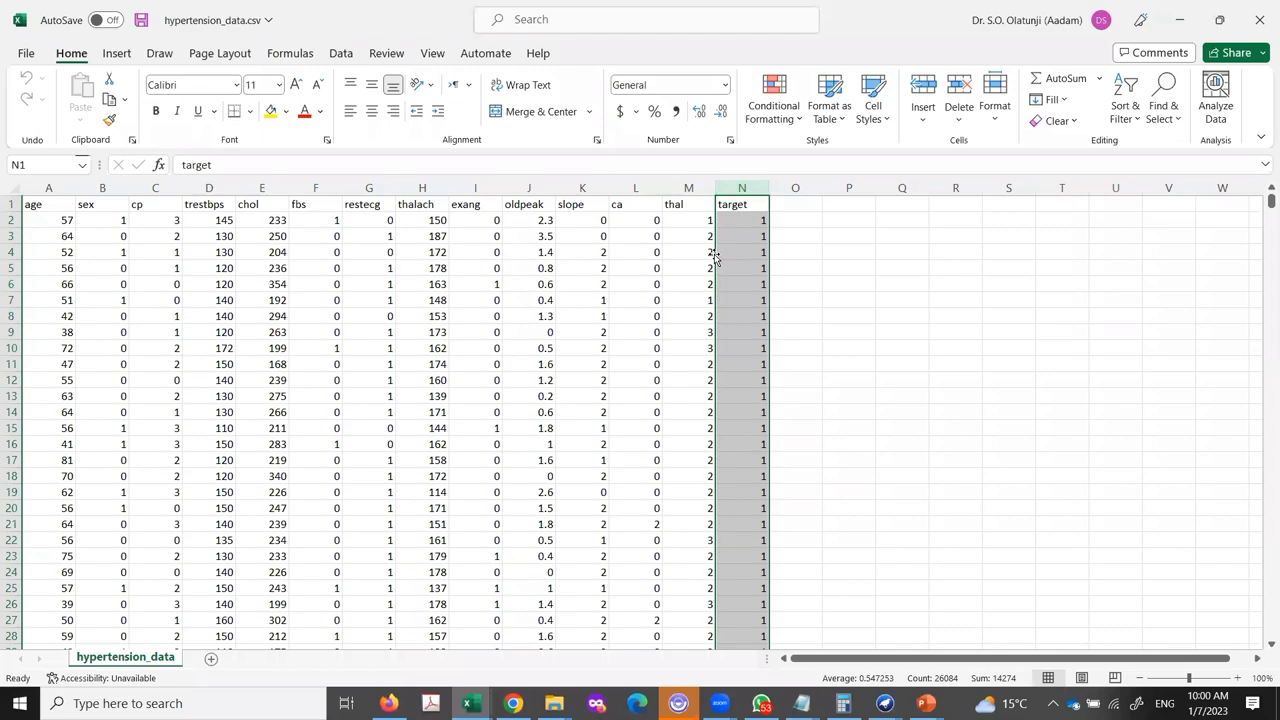
Replace every 1 in the target column with Yes, making 14,274 replacements
key(ctrl+f)
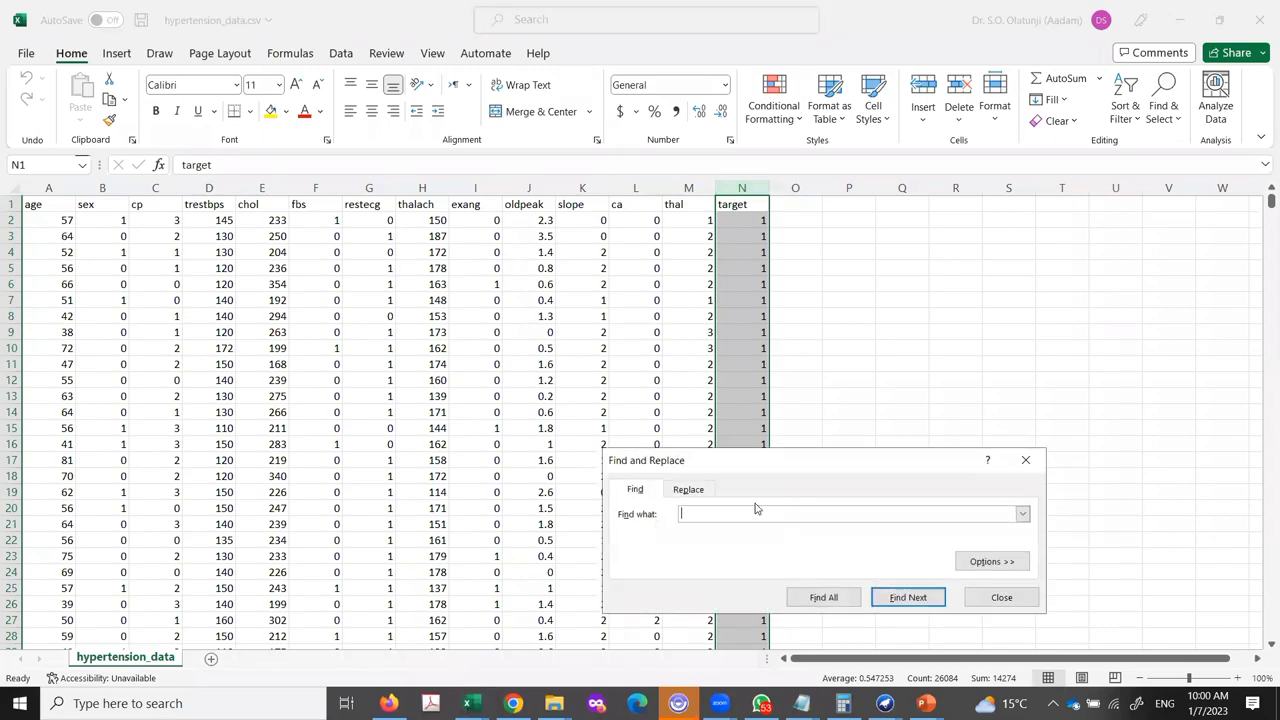
click(704, 492)
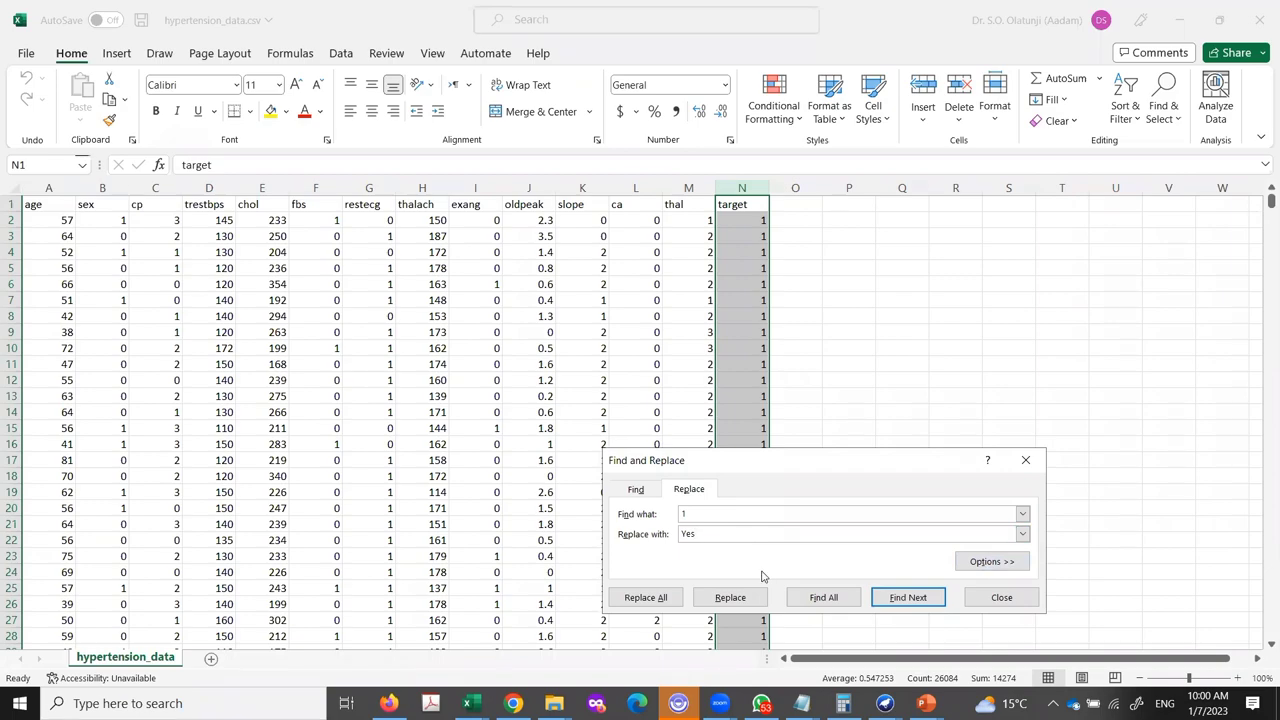
click(660, 597)
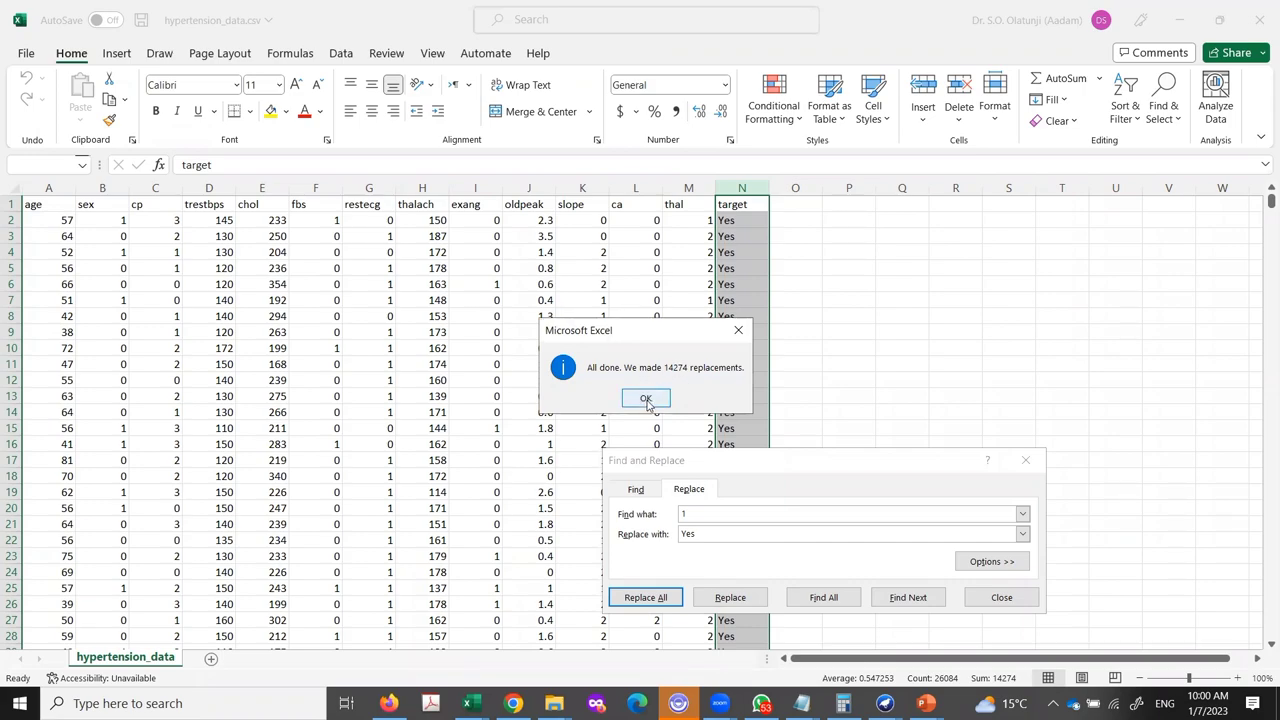
click(646, 399)
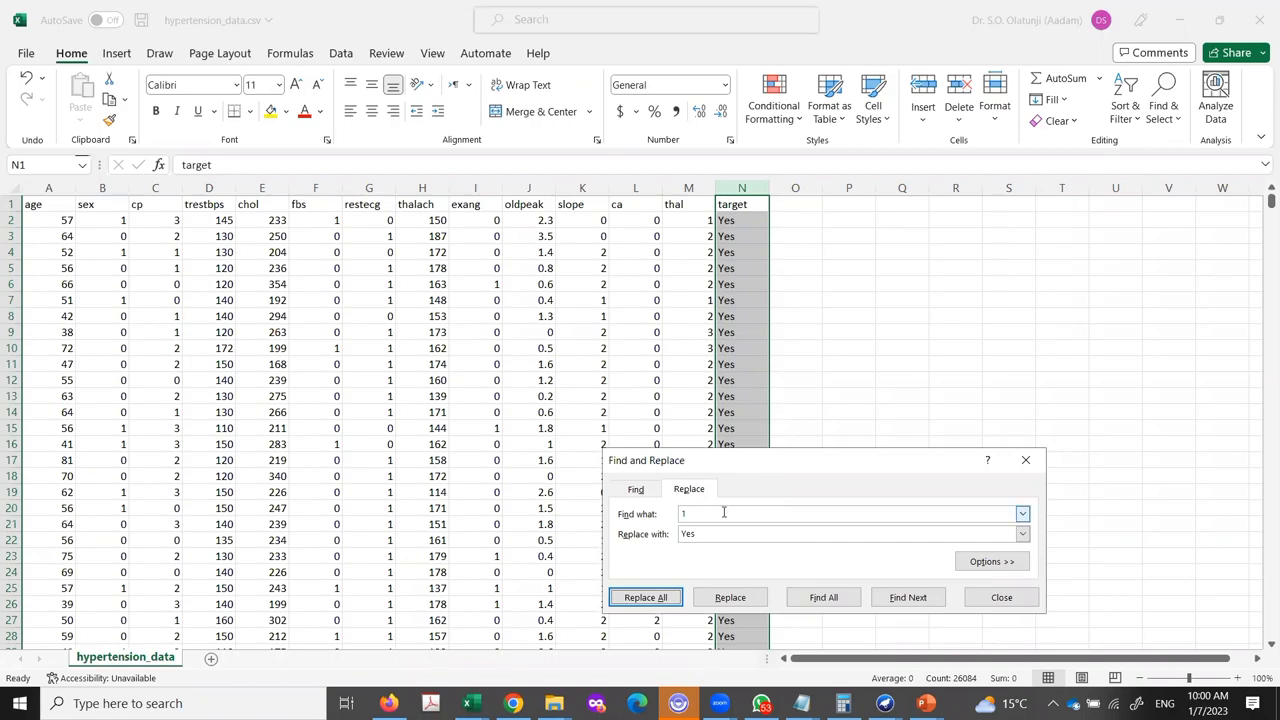
Change Find what to 0 and Replace with to No, replacing all 11,809 matches
click(724, 512)
key(BackSpace)
text(0)
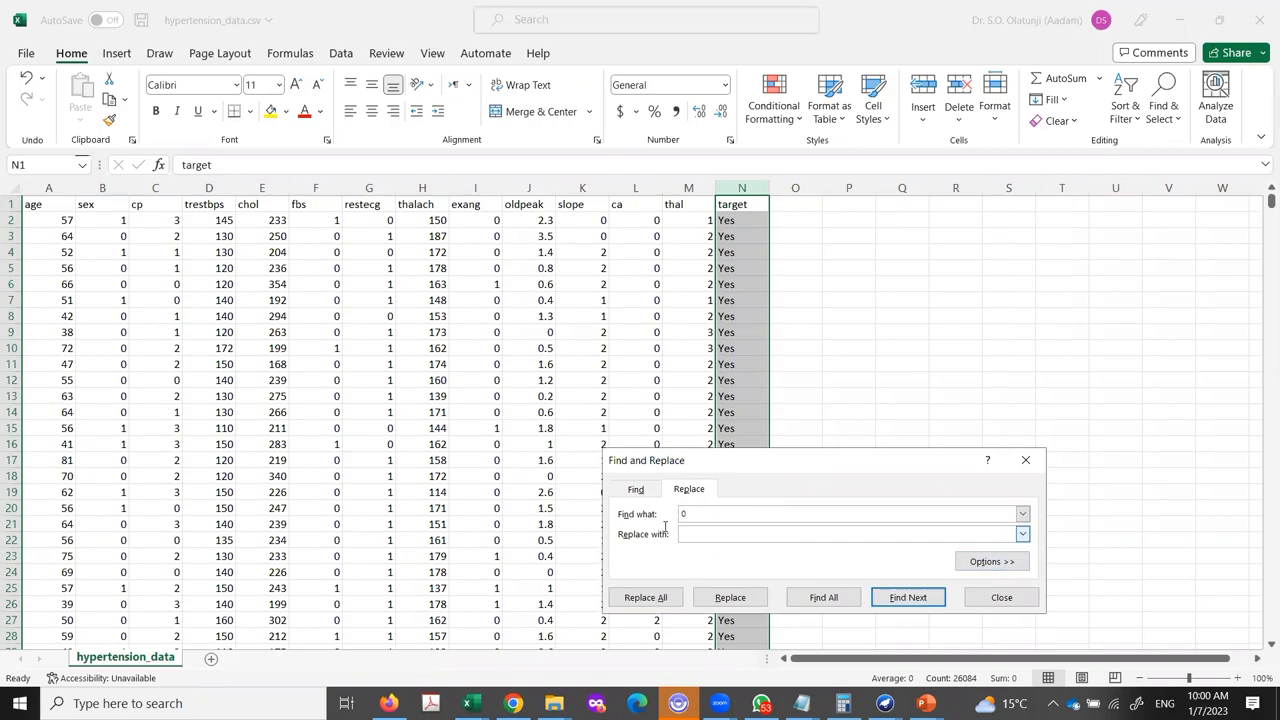
key(Tab)
text(No)
click(630, 598)
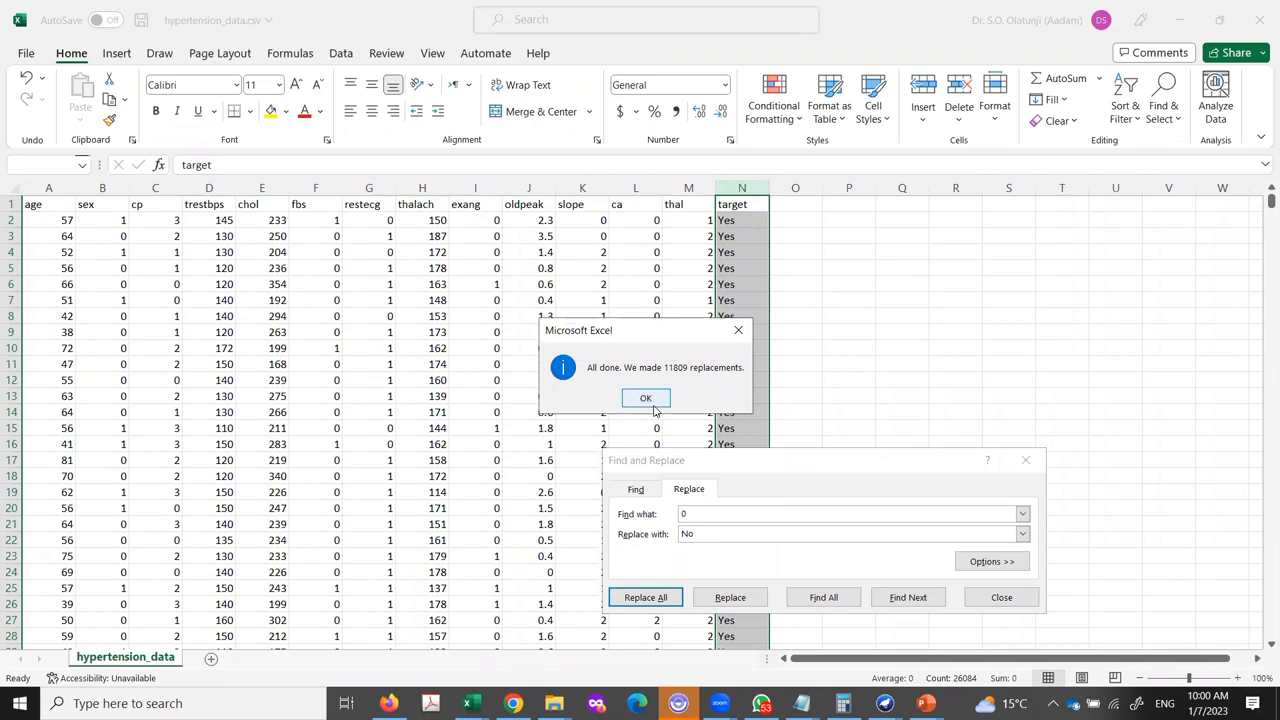
click(650, 395)
click(645, 399)
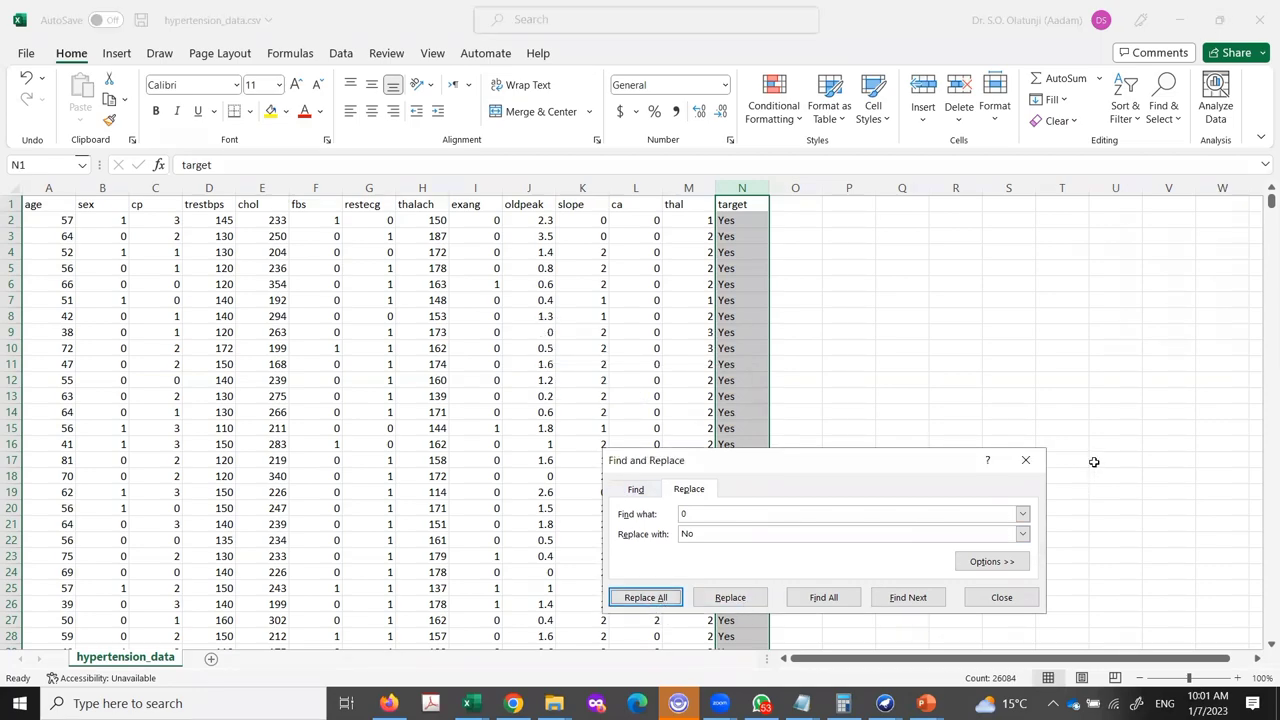
Close Find and Replace and check the recoded Yes/No values in target column N
click(1026, 460)
click(708, 236)
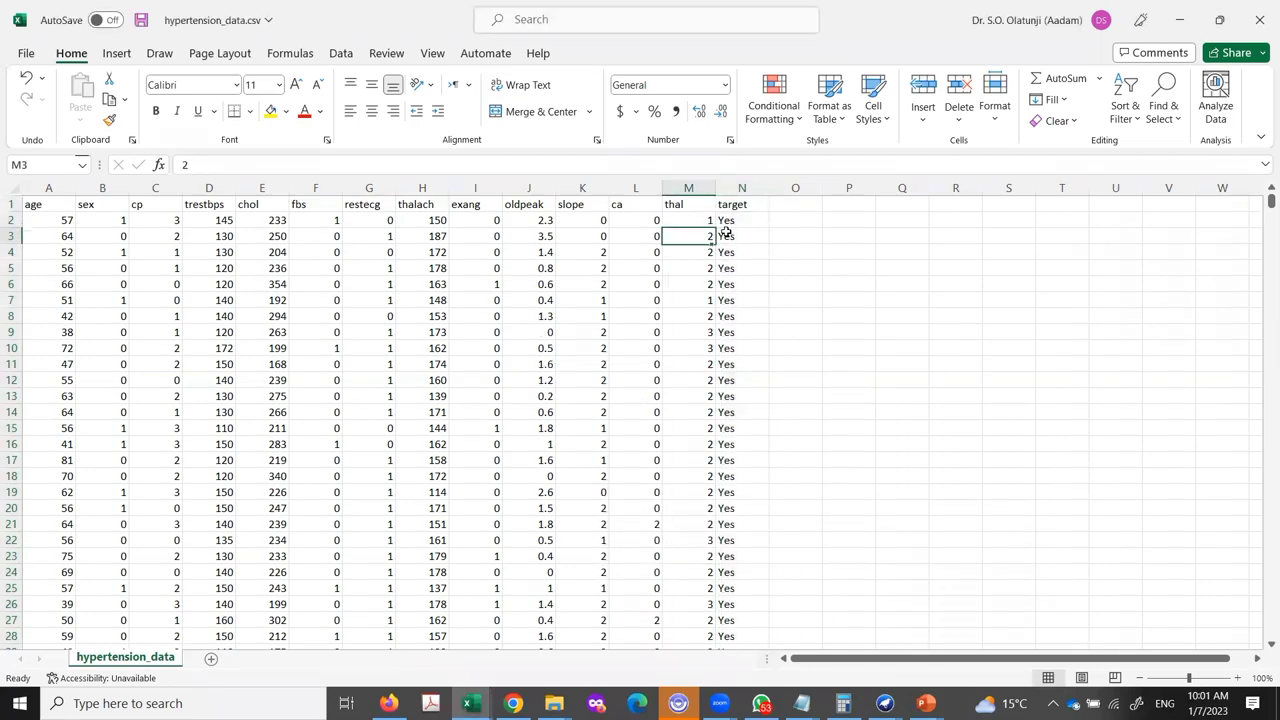
click(735, 234)
click(745, 221)
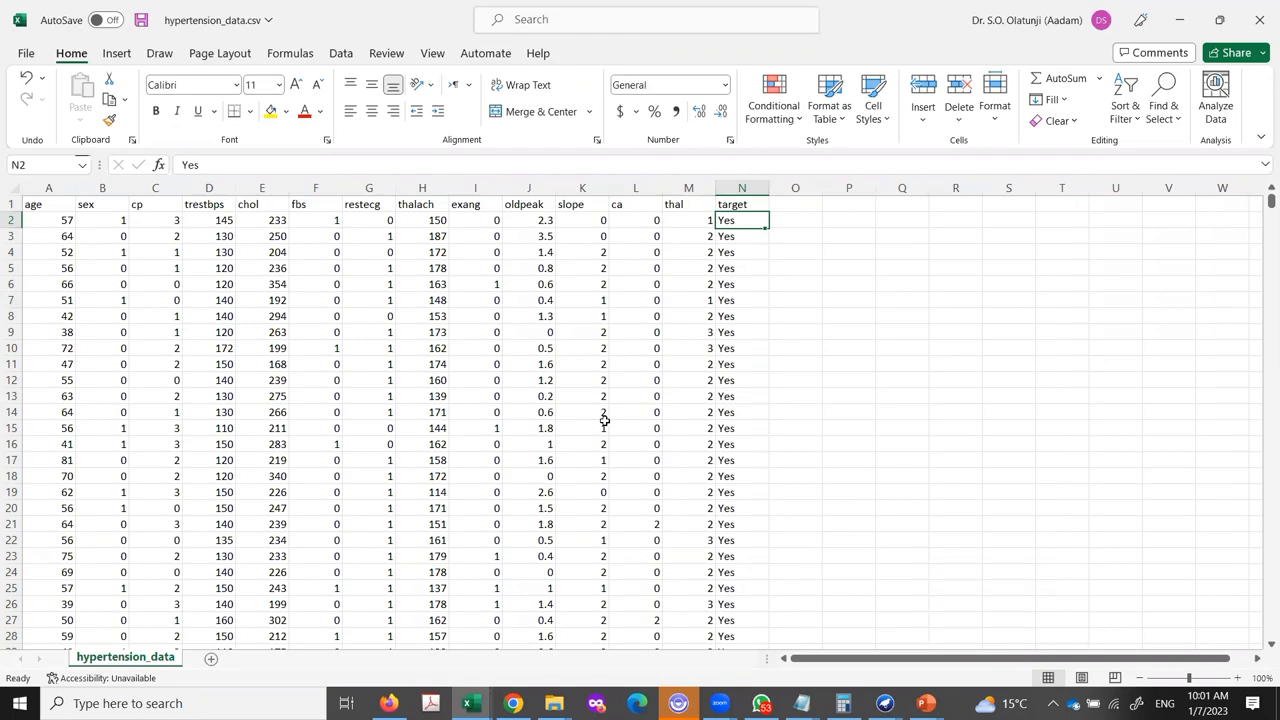
click(736, 240)
click(736, 270)
click(726, 316)
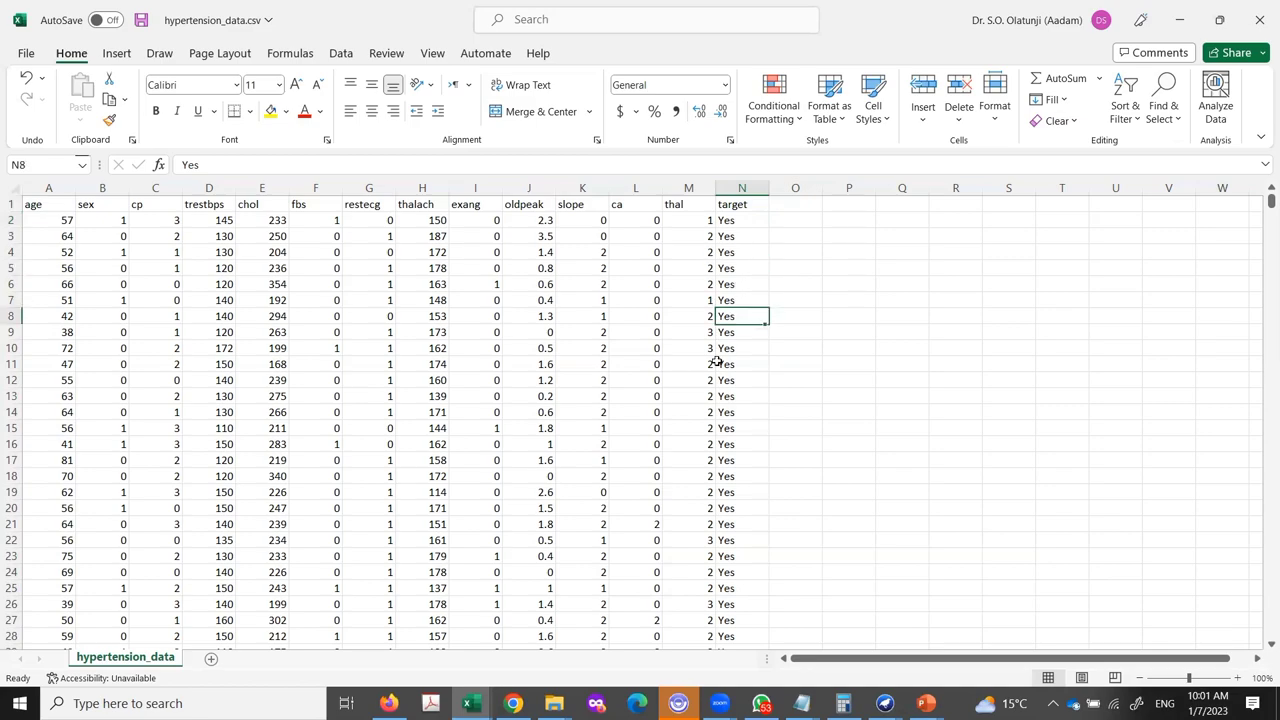
click(728, 222)
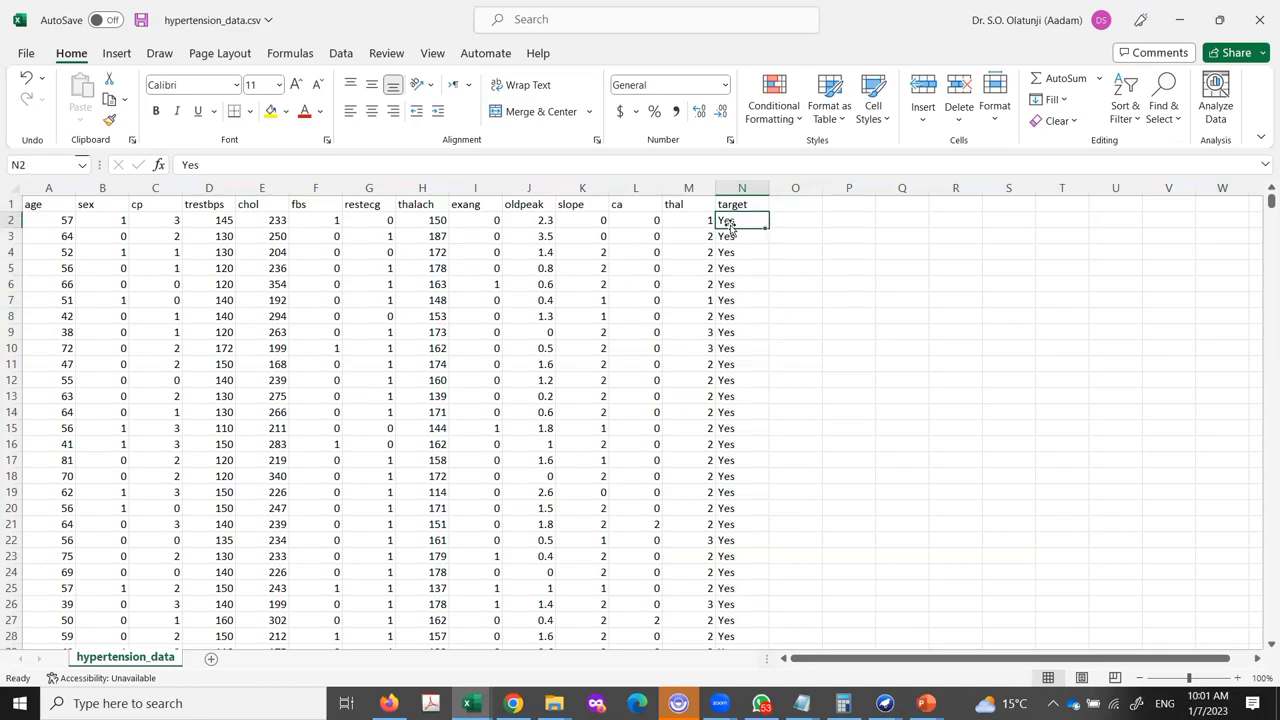
click(742, 188)
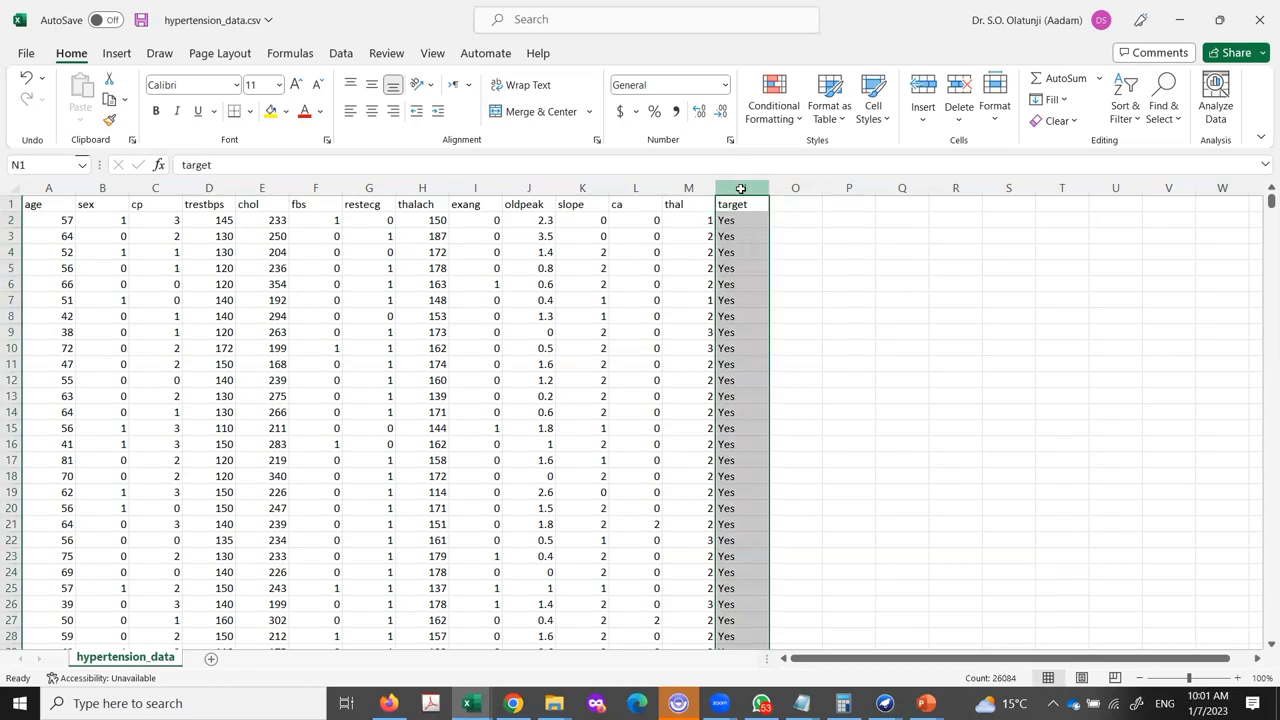
click(737, 207)
click(797, 207)
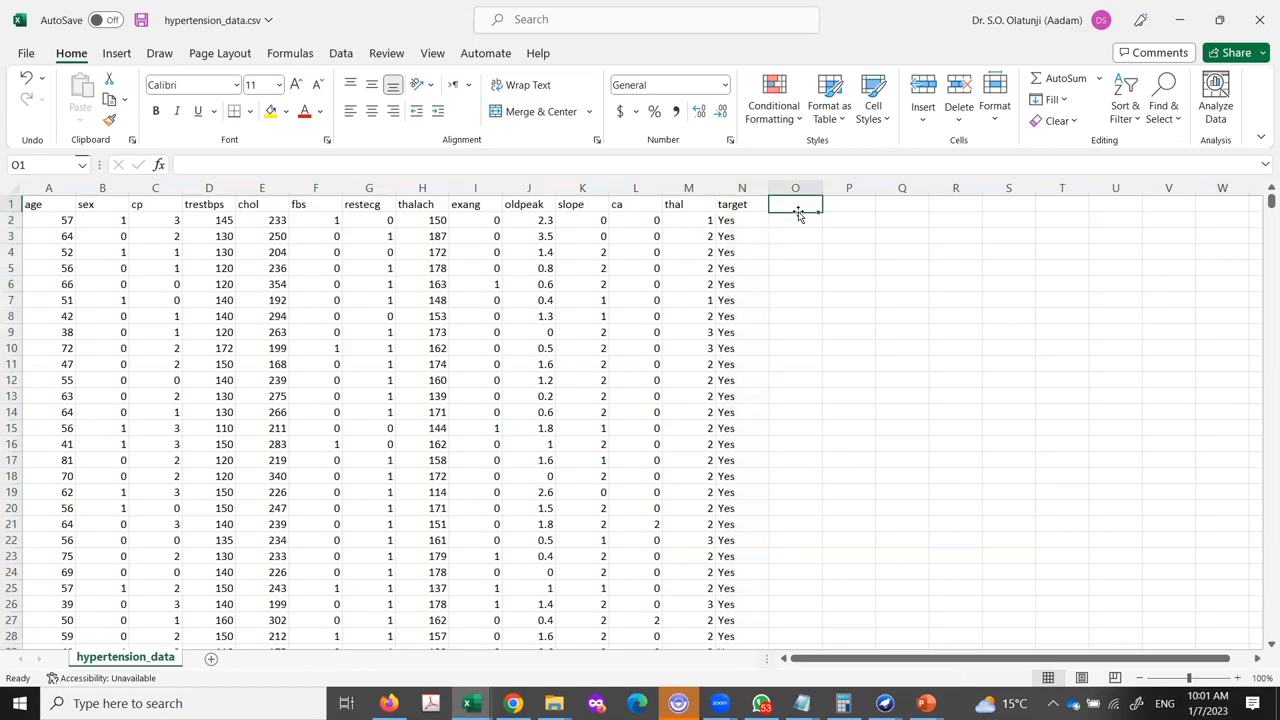
Inspect the exang column values down to I13, then reselect the target column
click(488, 220)
click(494, 268)
click(481, 330)
click(479, 380)
click(480, 396)
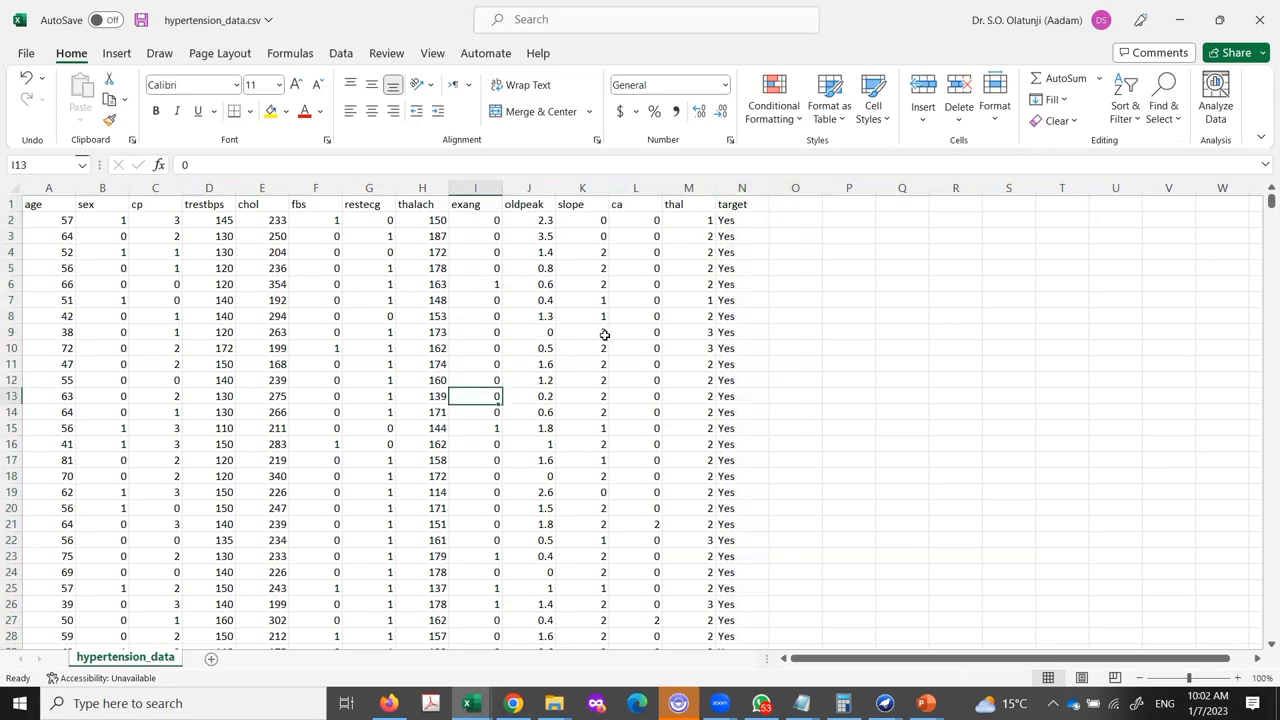
click(742, 184)
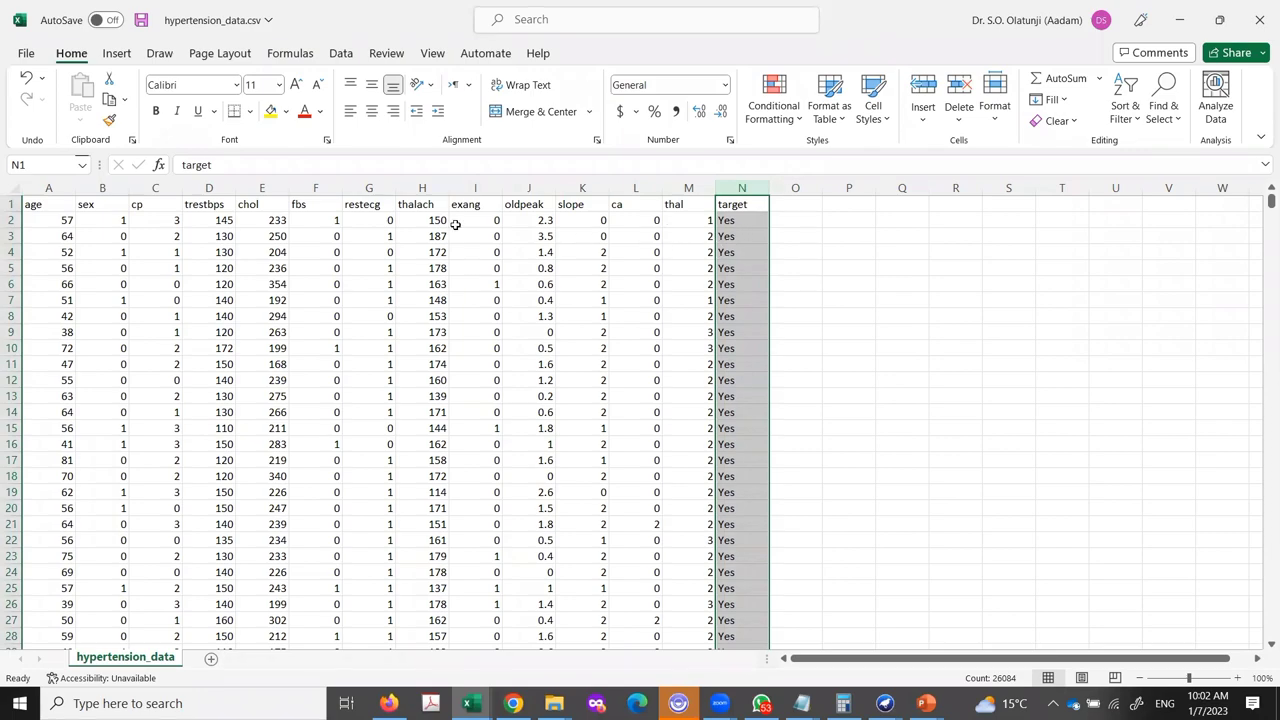
click(10, 220)
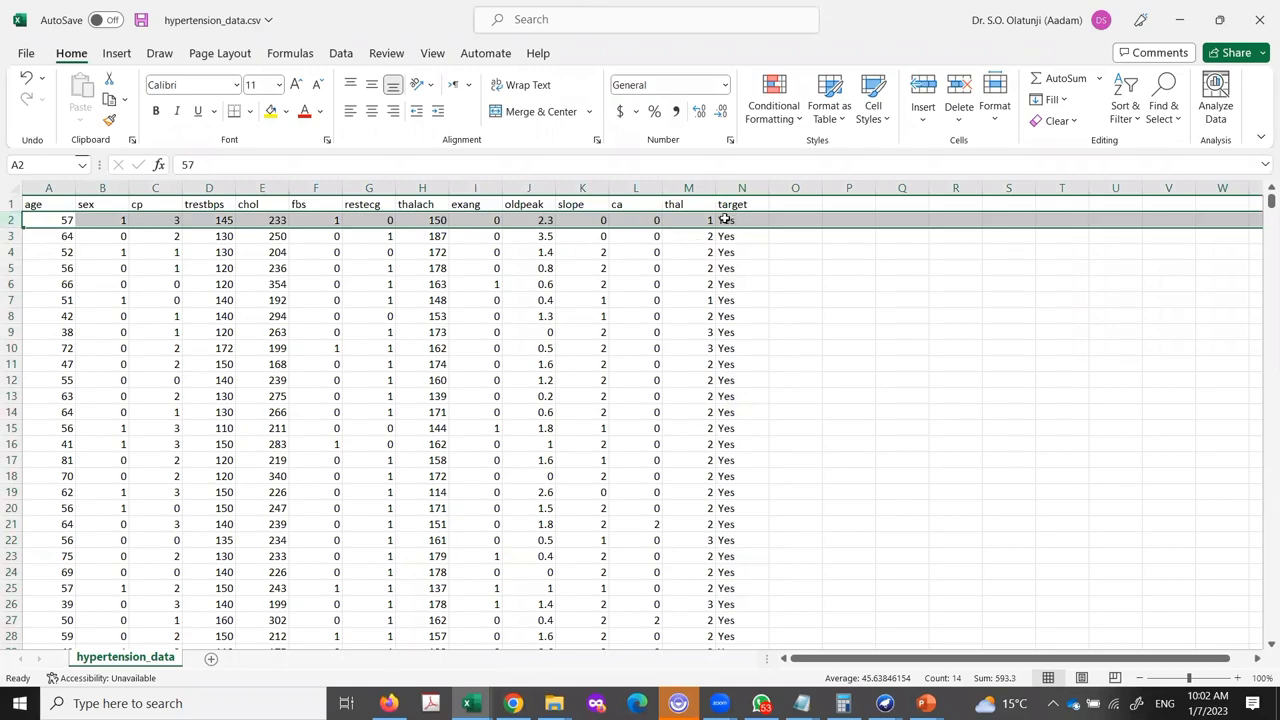
click(739, 187)
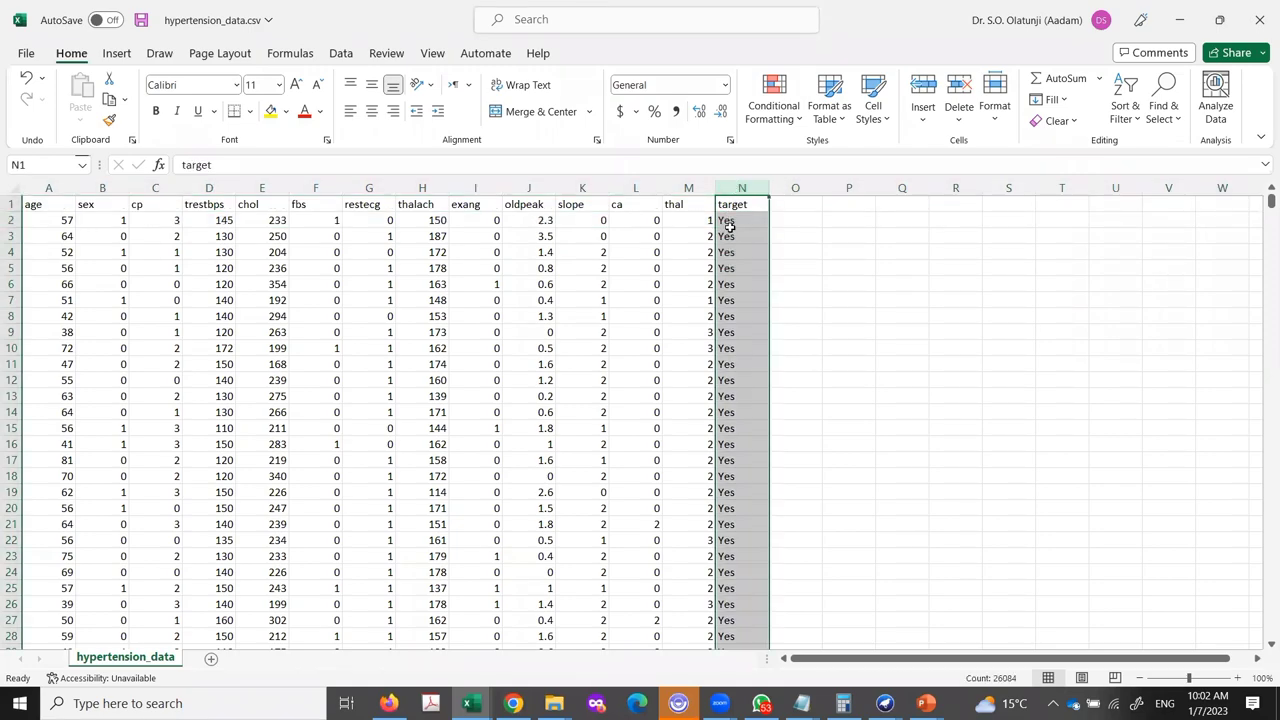
scroll(770, 416, down, 9)
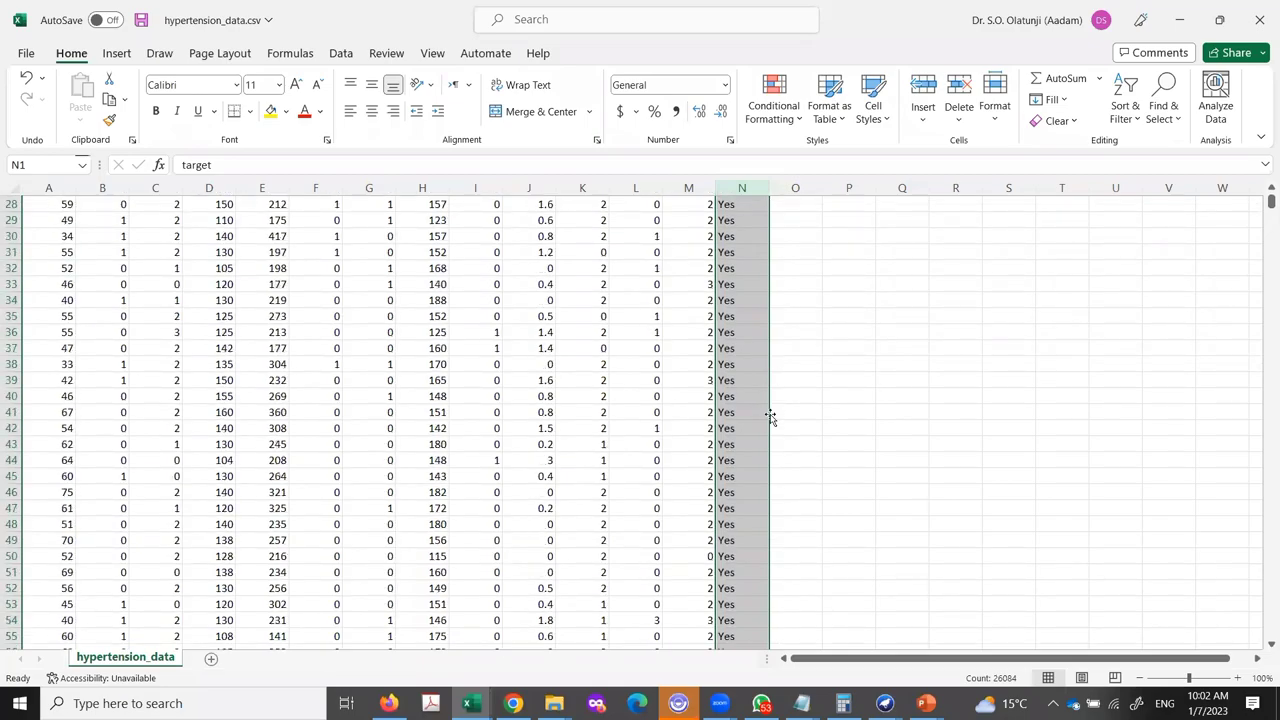
scroll(770, 416, down, 20)
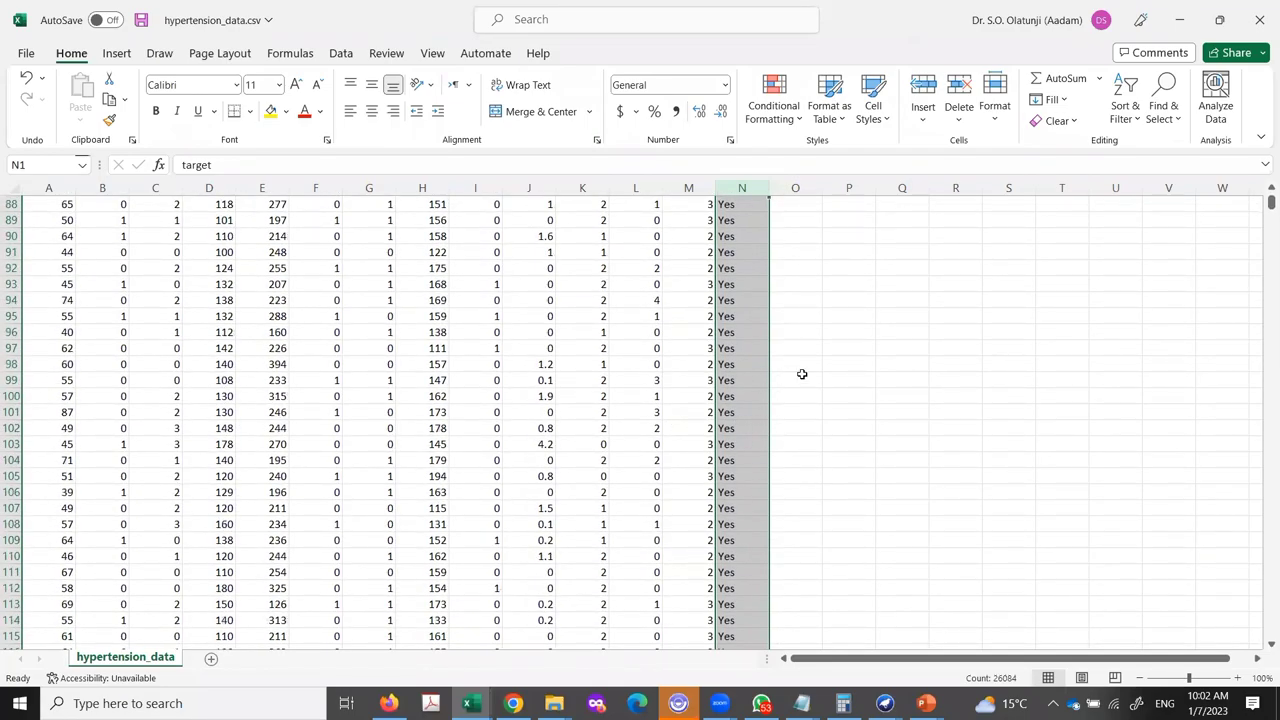
Save hypertension_data.csv with Ctrl+S and scroll back to the top rows
key(ctrl+s)
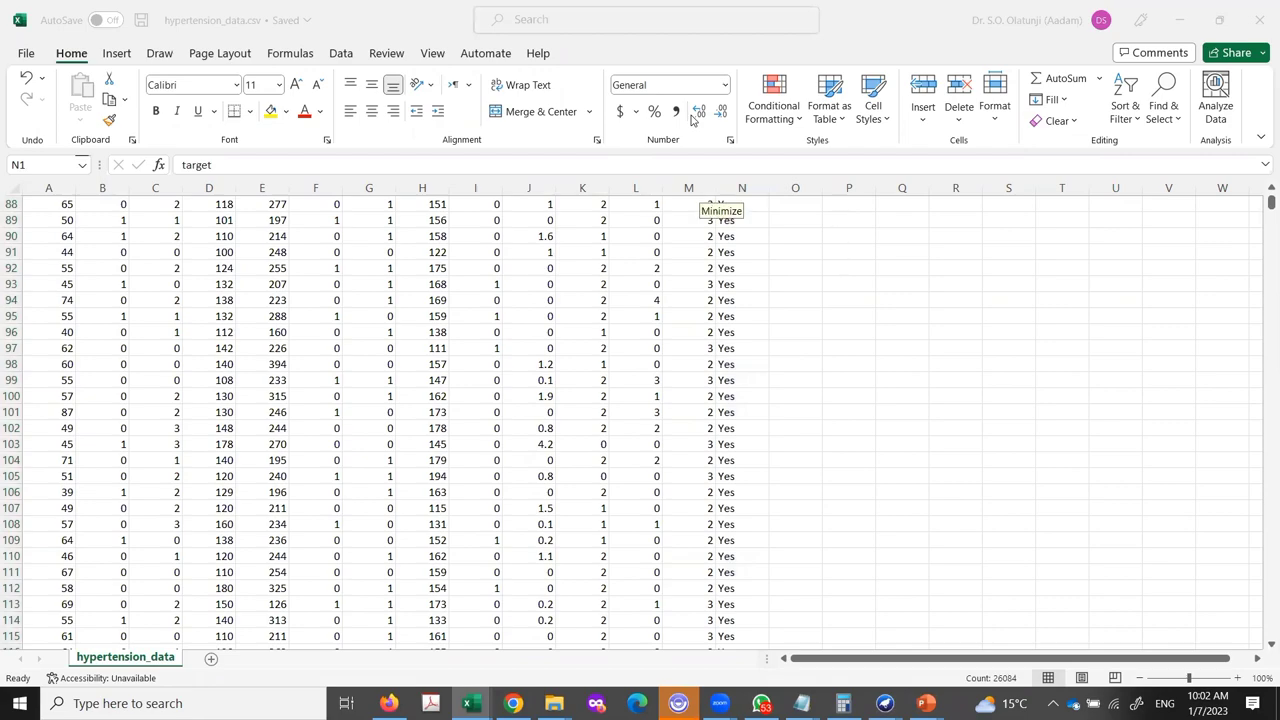
scroll(668, 340, up, 5)
scroll(670, 318, up, 5)
scroll(668, 314, up, 19)
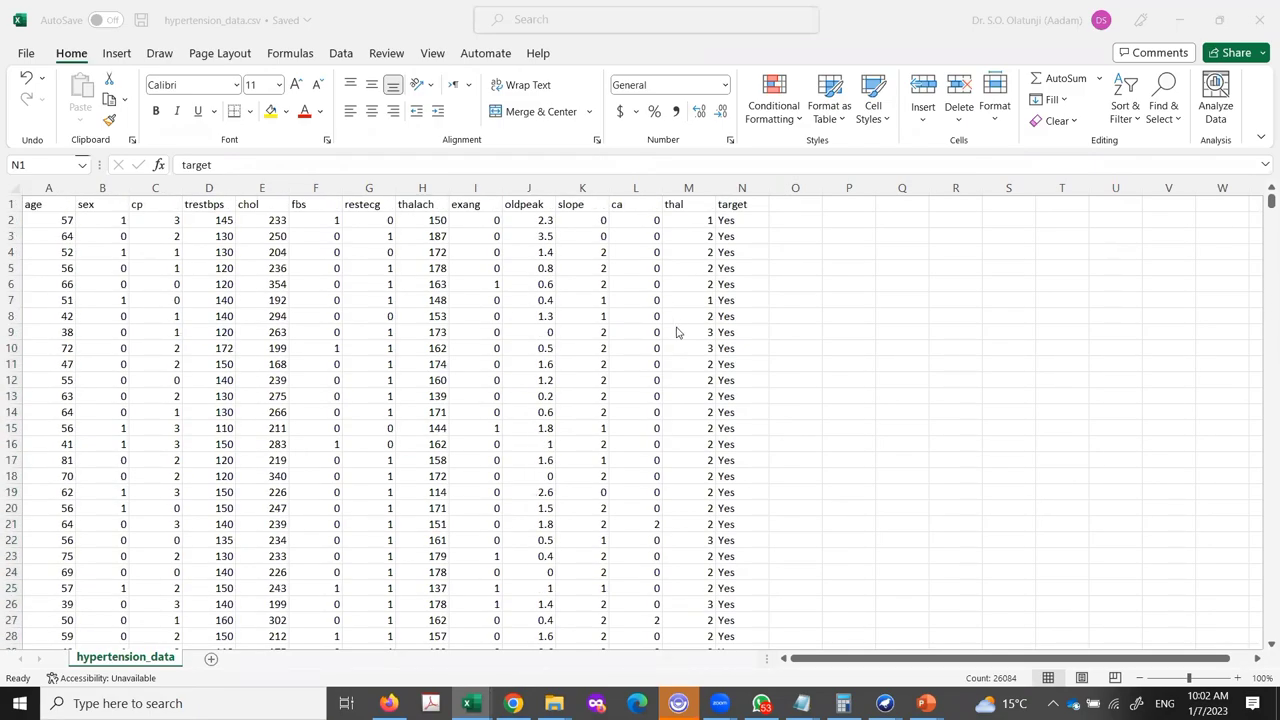
Undo the Yes recoding so the target column shows numeric 1 values again
key(ctrl+space)
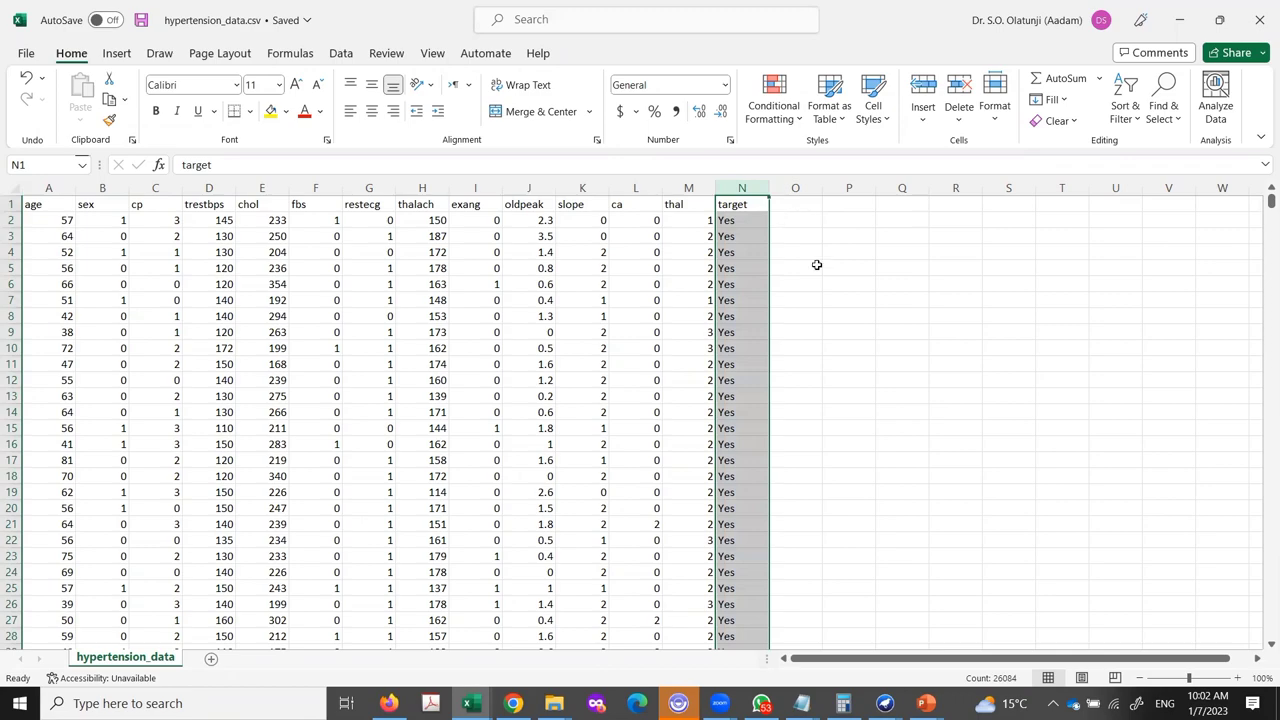
click(740, 255)
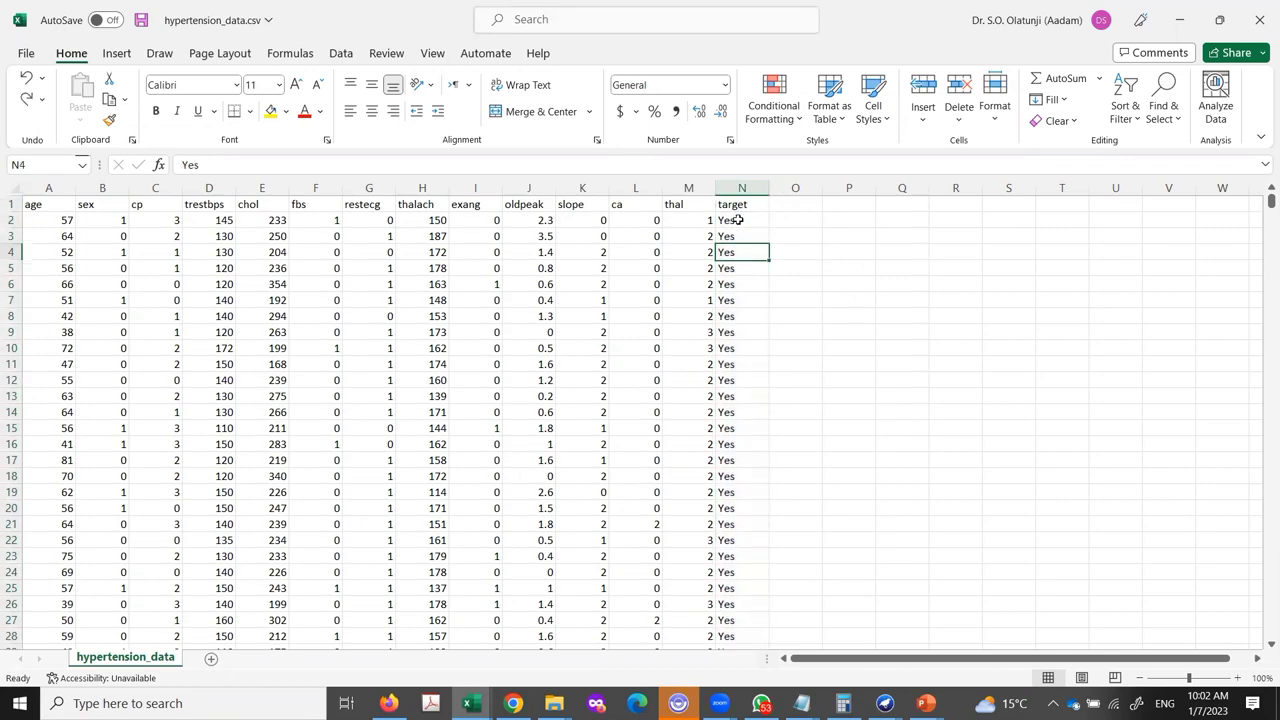
key(ctrl+z)
click(752, 263)
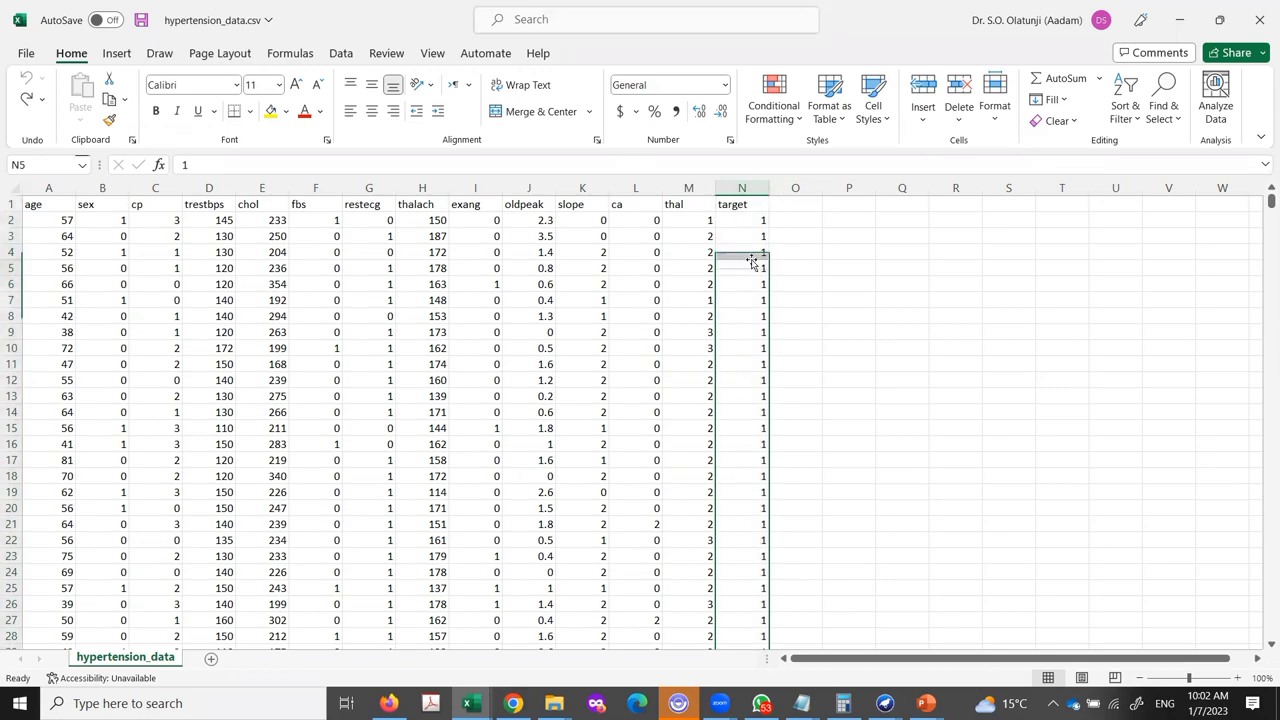
click(746, 220)
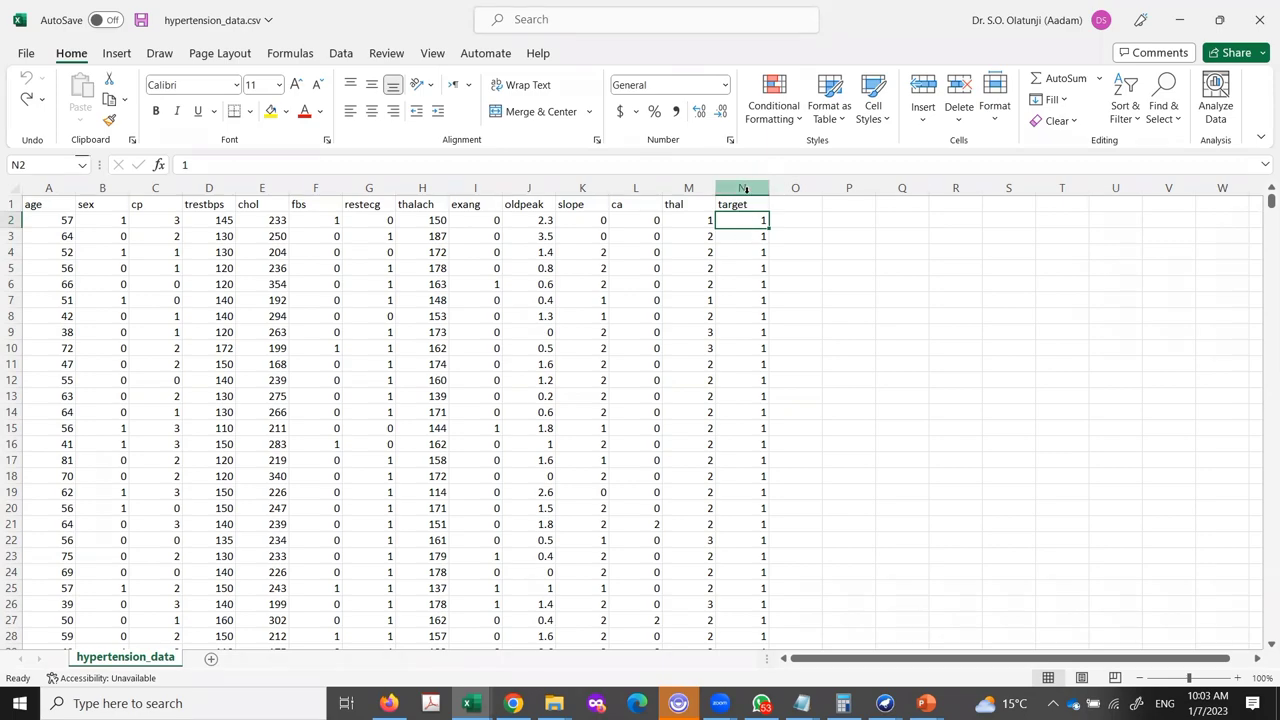
click(743, 187)
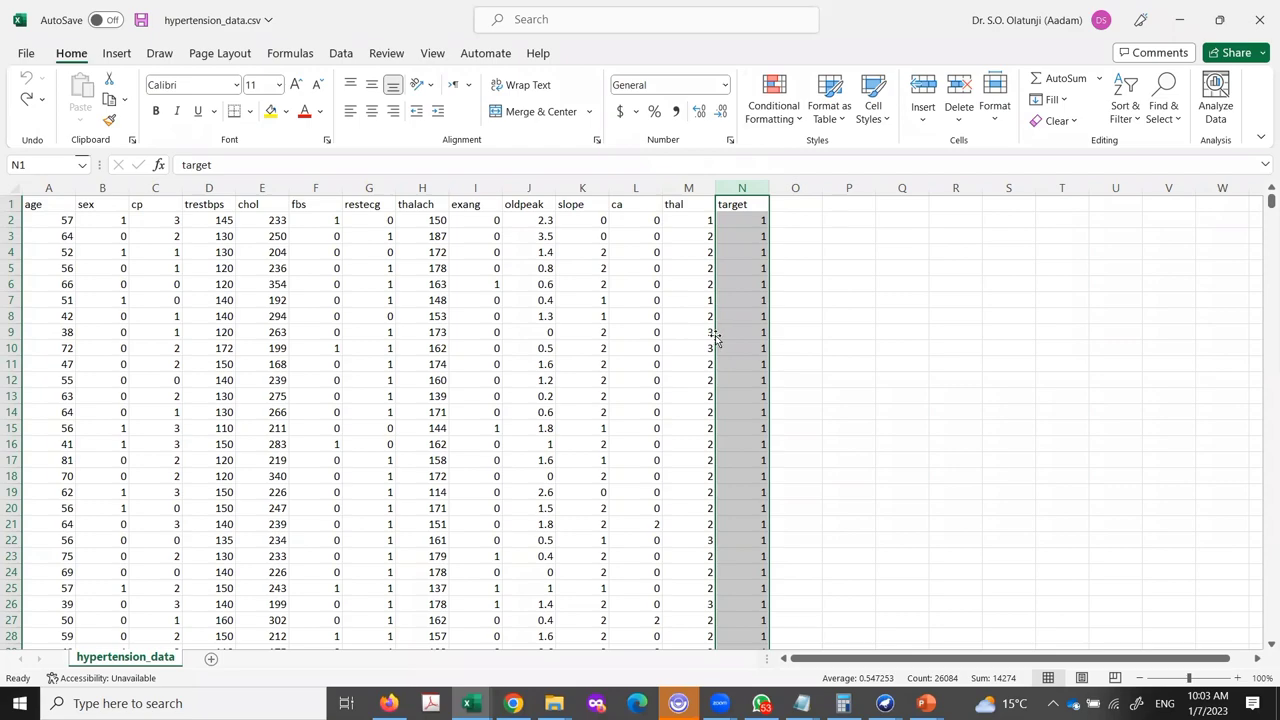
click(743, 221)
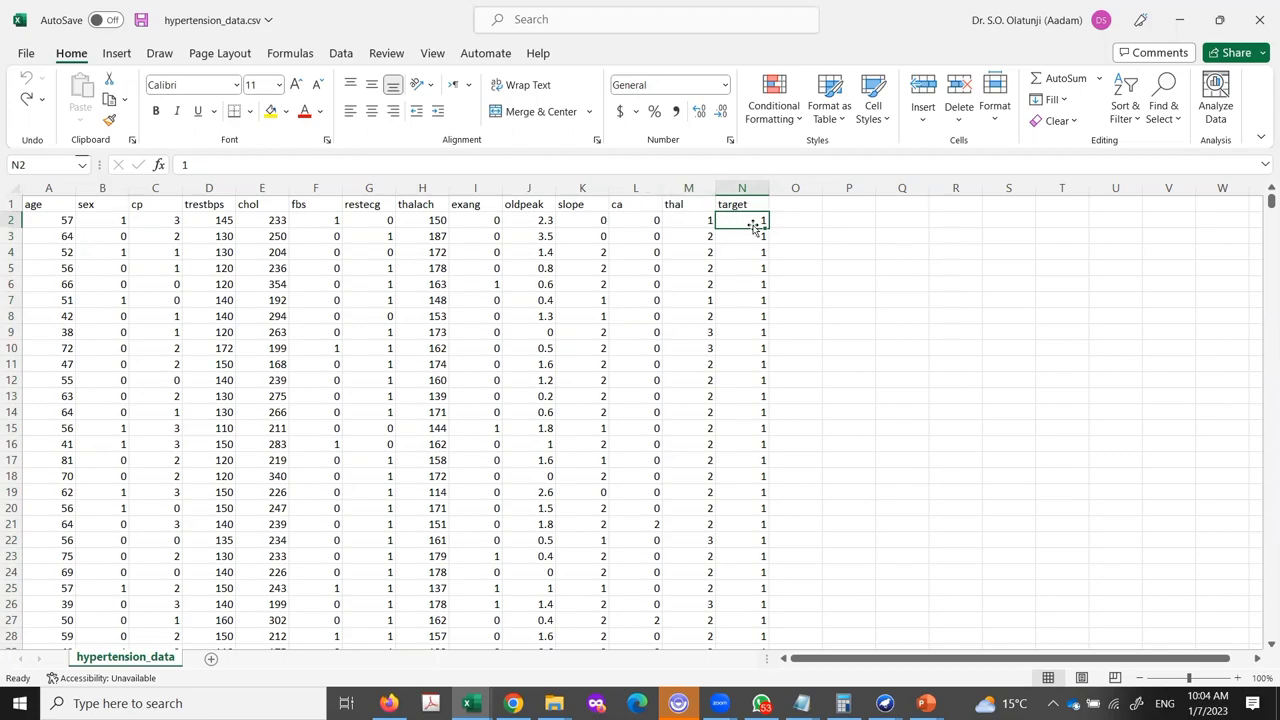
click(742, 188)
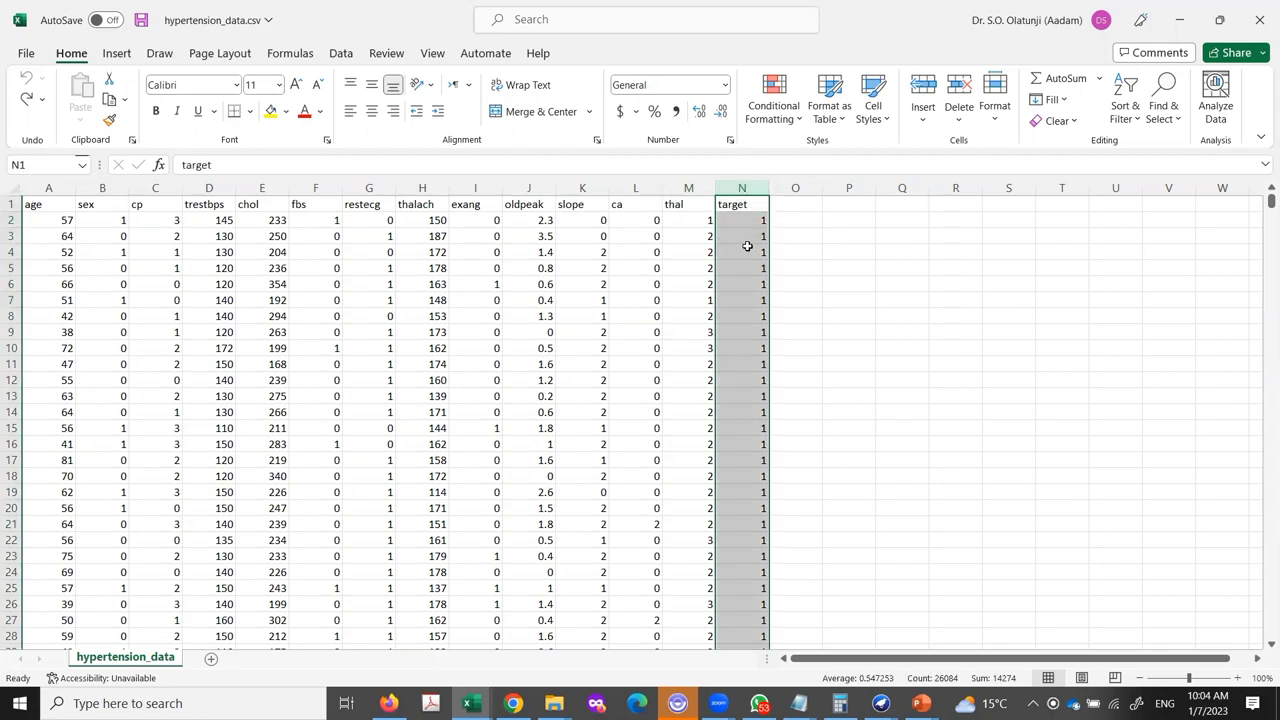
click(751, 302)
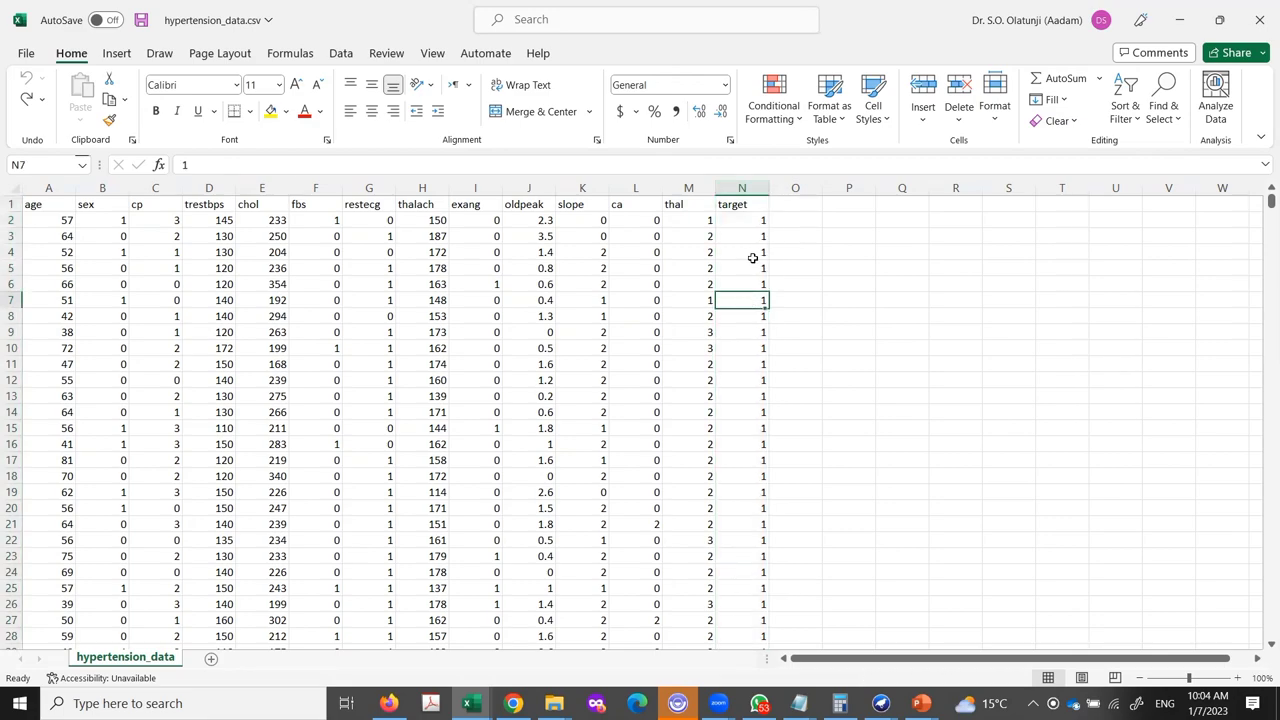
click(751, 220)
drag(751, 220, 750, 504)
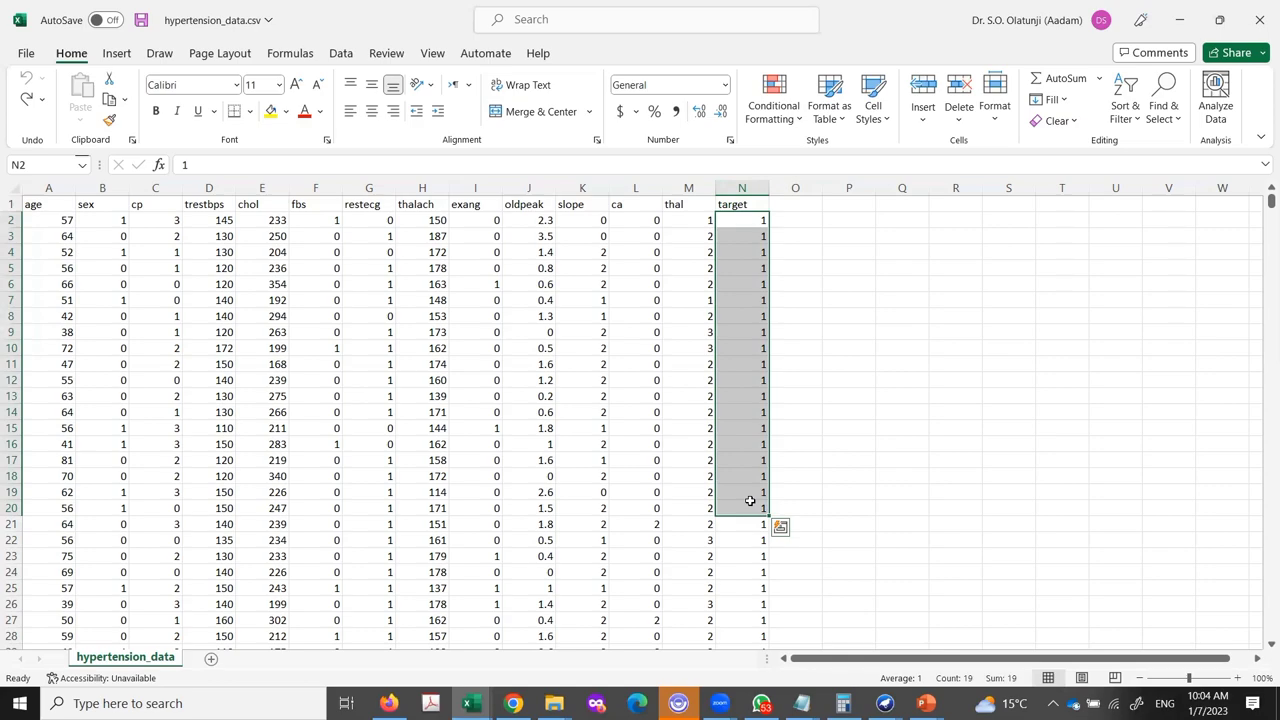
click(775, 248)
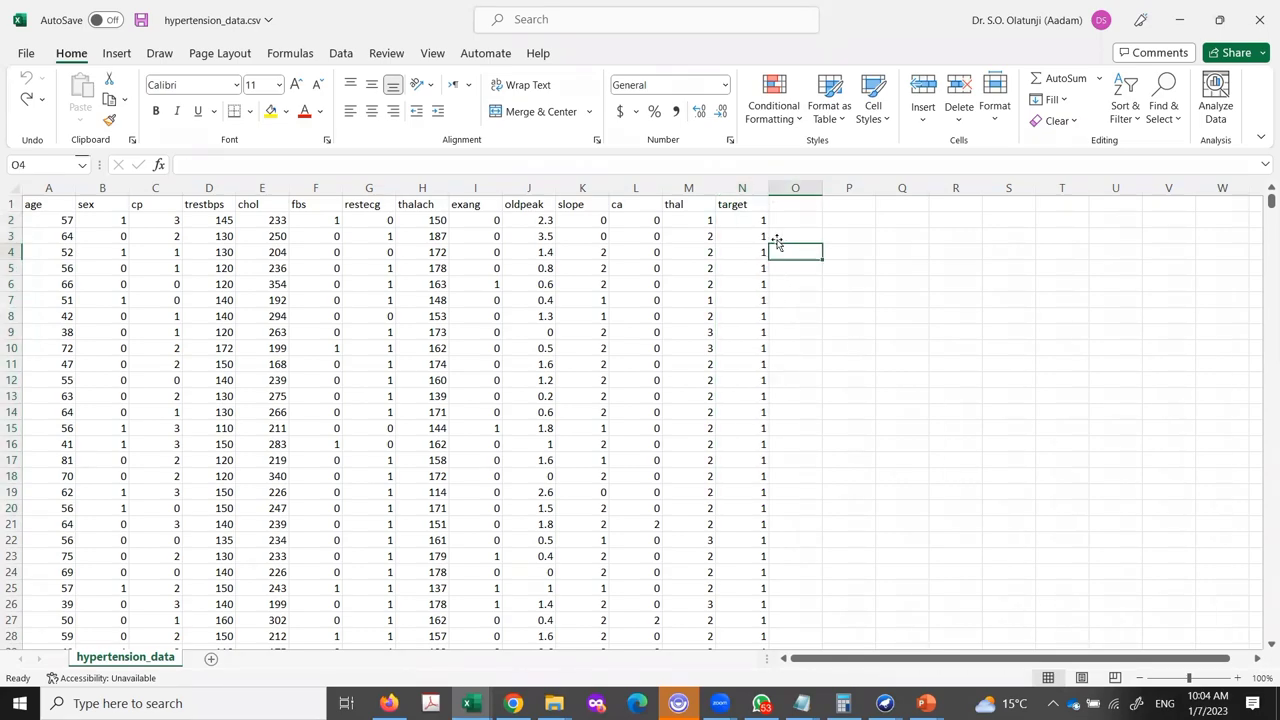
click(748, 219)
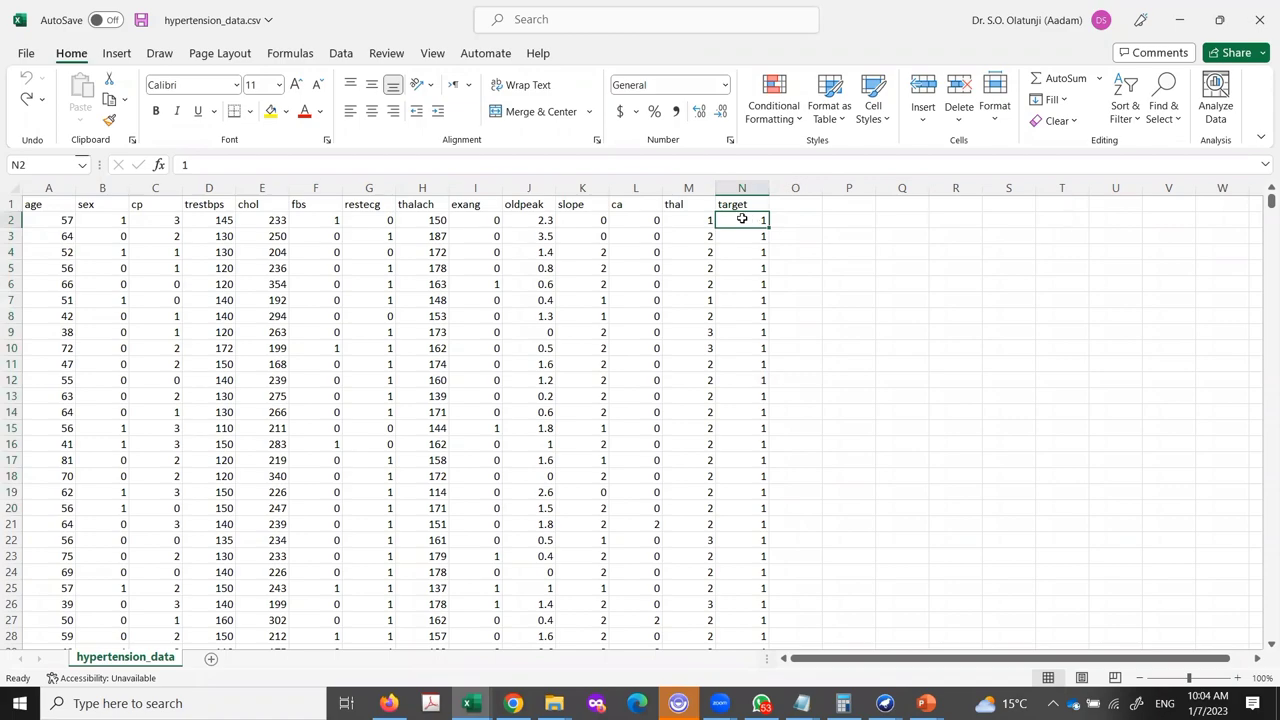
click(737, 186)
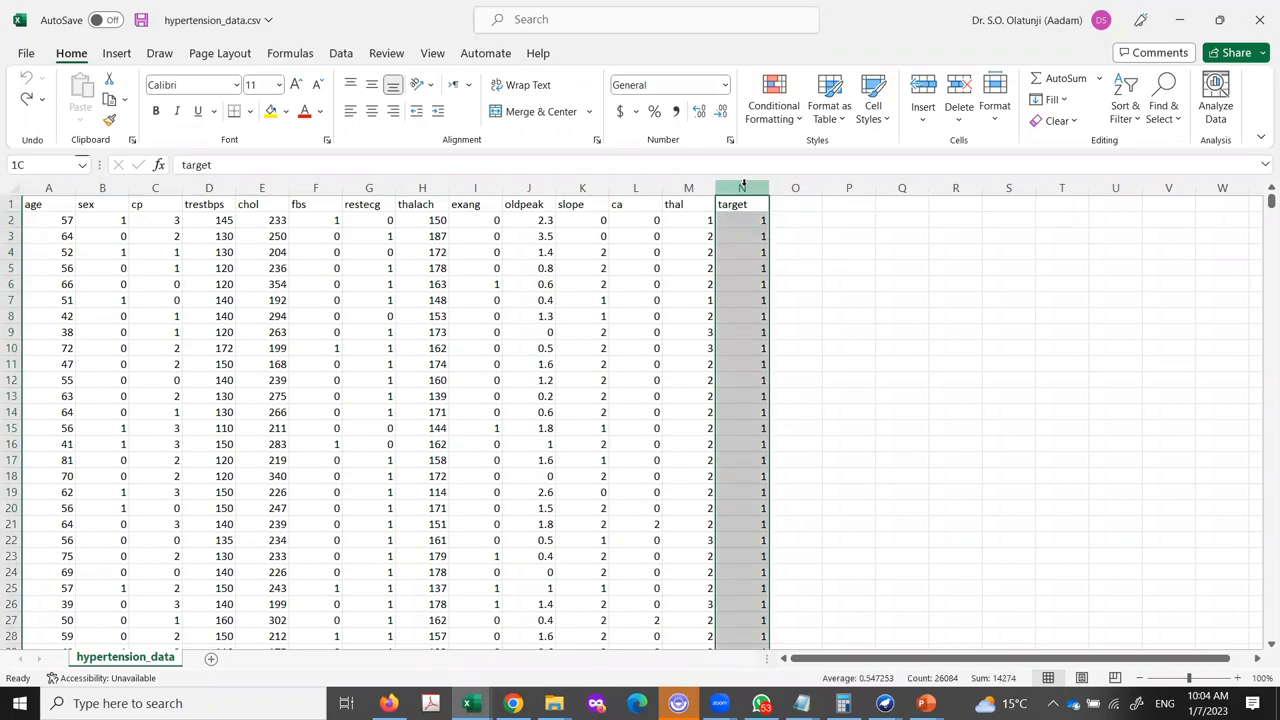
Set up Find and Replace on the Replace tab with Find what 1 and Replace with Yes
key(ctrl+f)
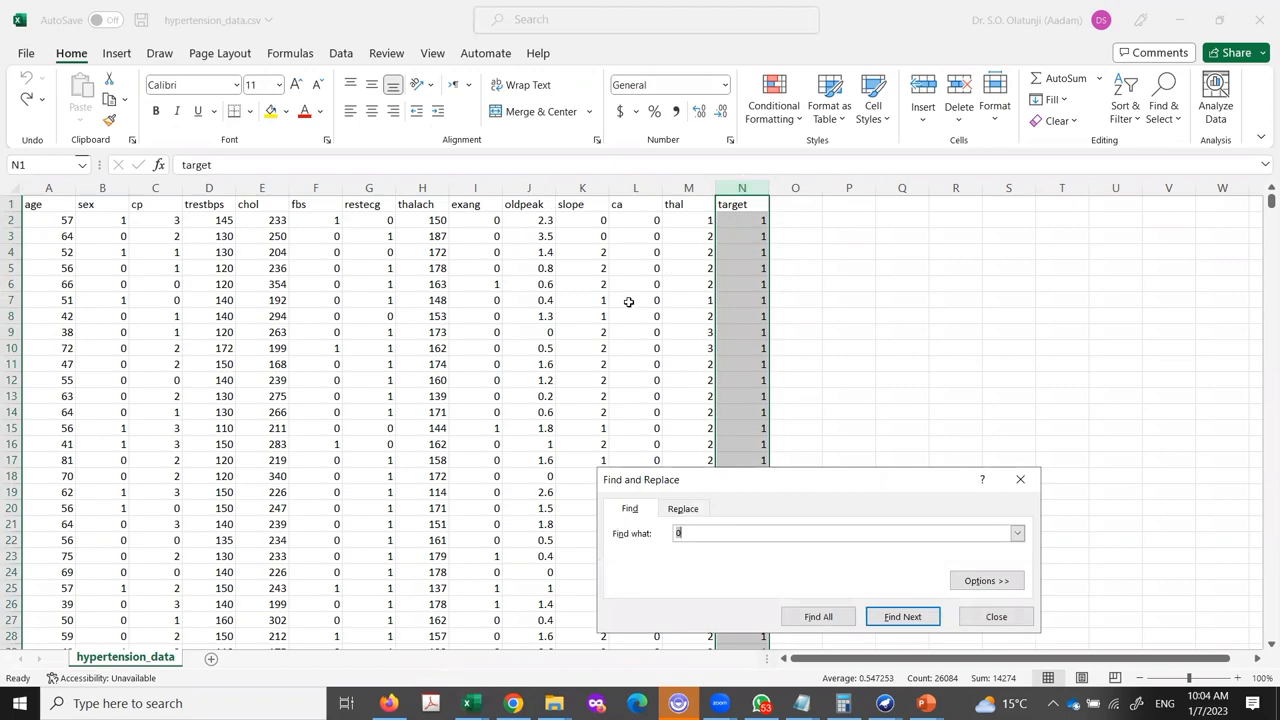
click(692, 533)
click(683, 510)
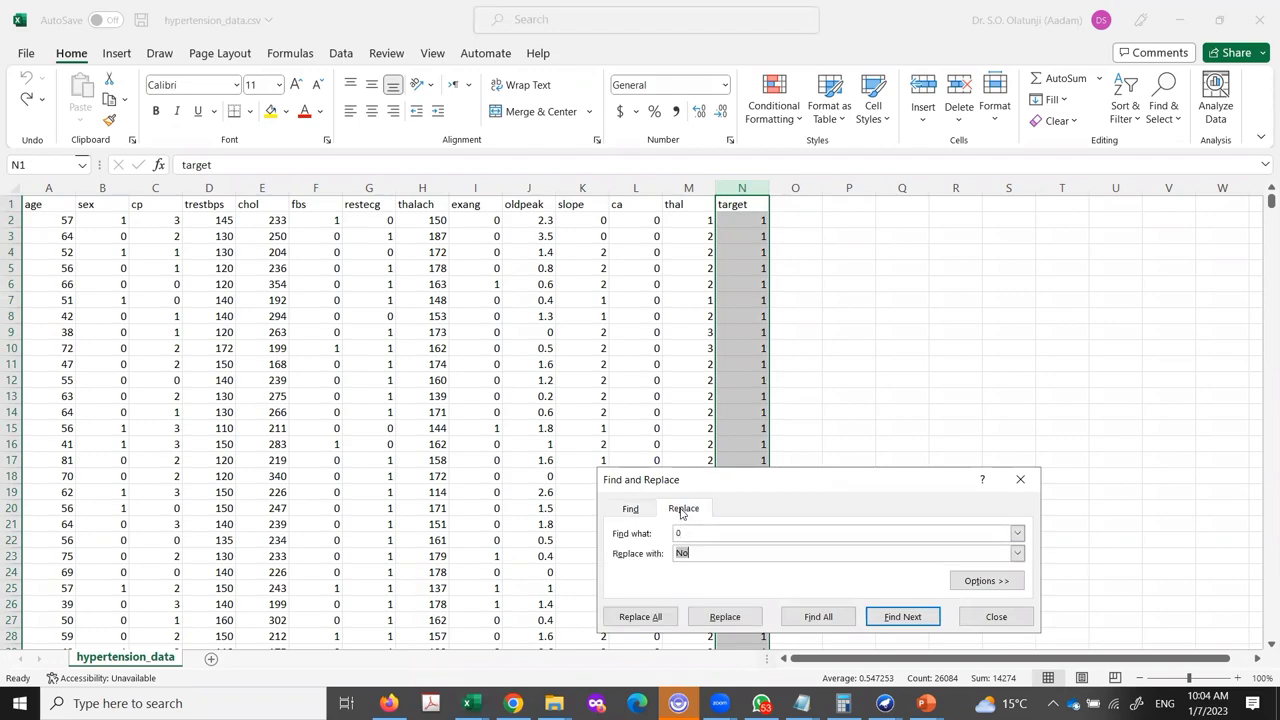
click(632, 510)
click(683, 510)
drag(698, 555, 679, 553)
text(Yes)
Replace all 1 values in the target column with Yes, making 14,274 replacements
drag(750, 475, 722, 372)
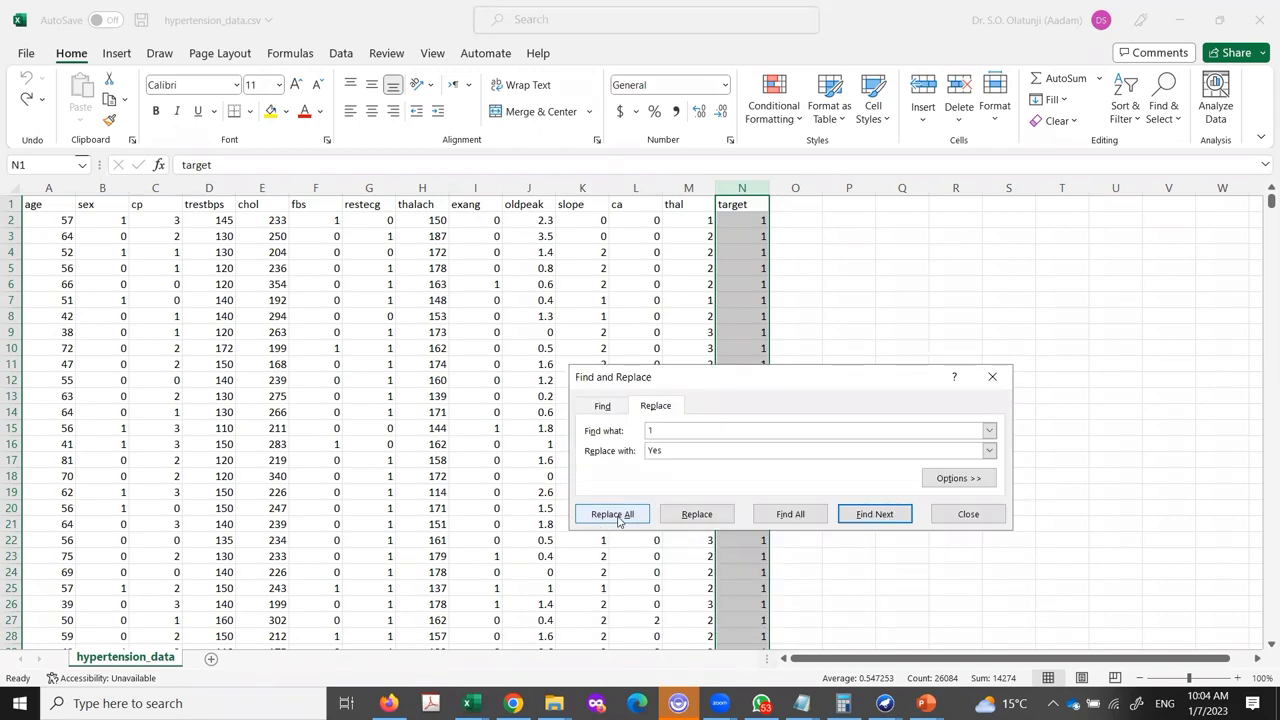
click(688, 515)
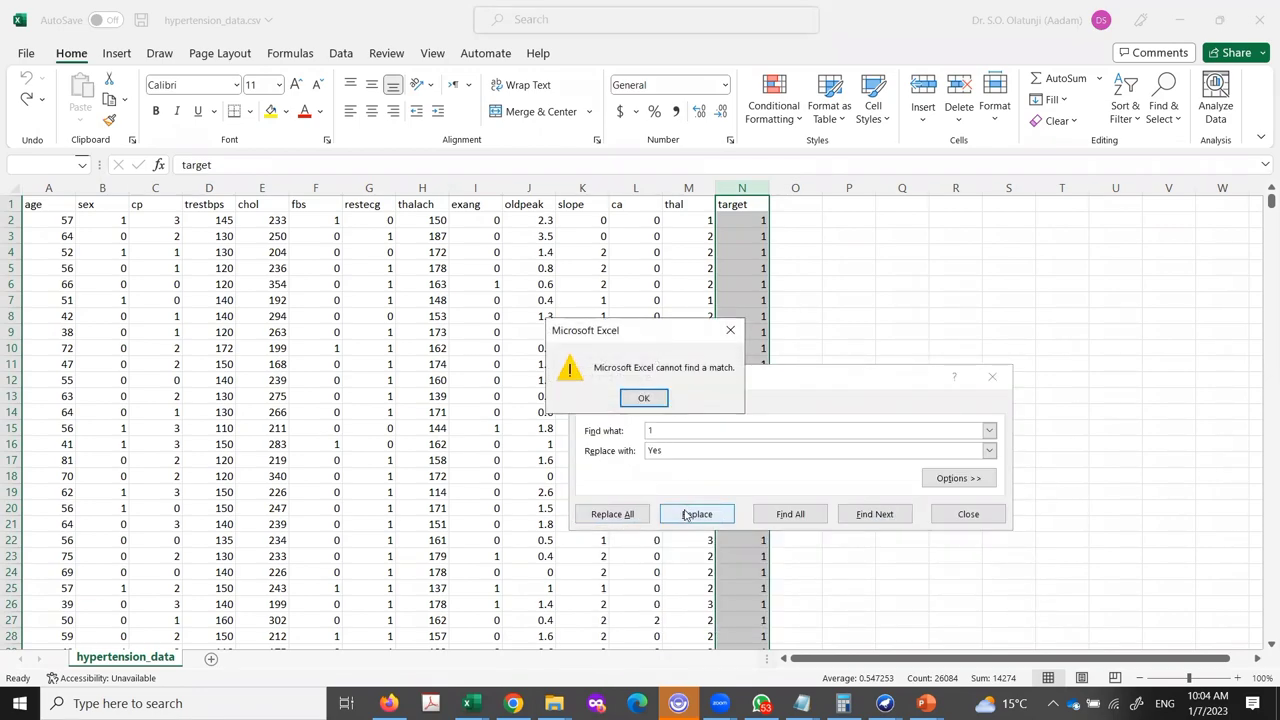
click(643, 399)
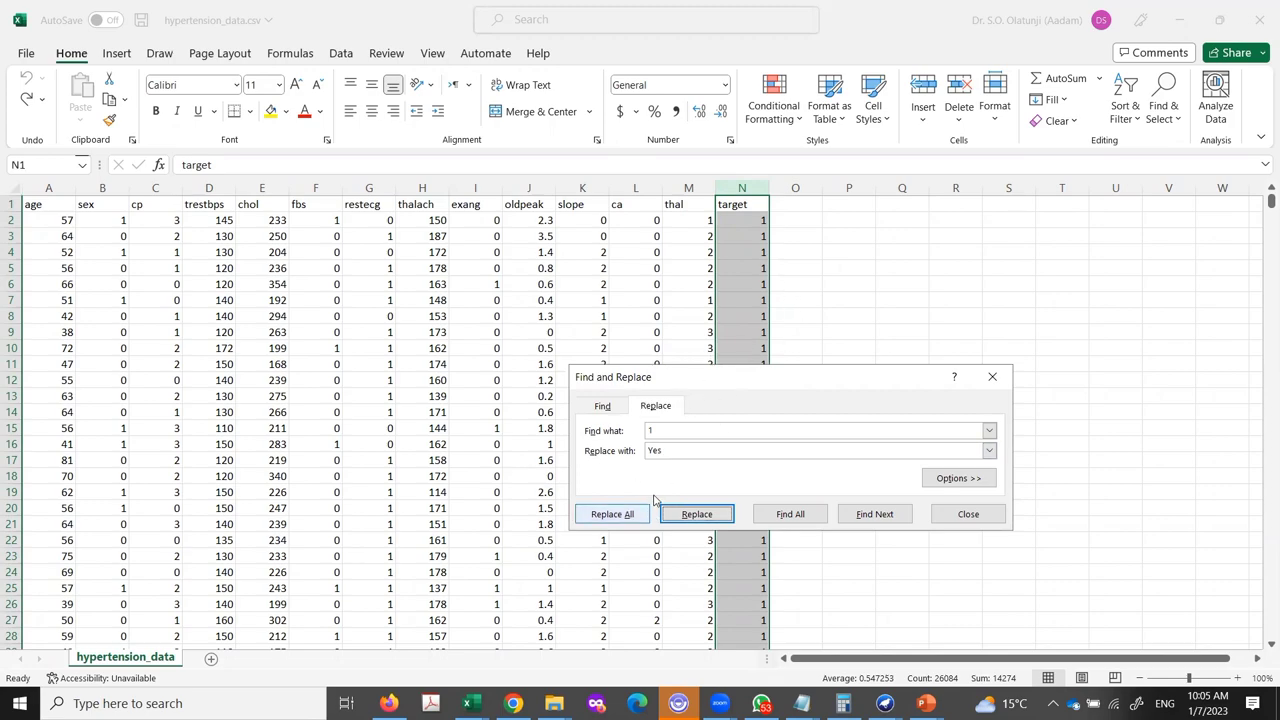
click(691, 430)
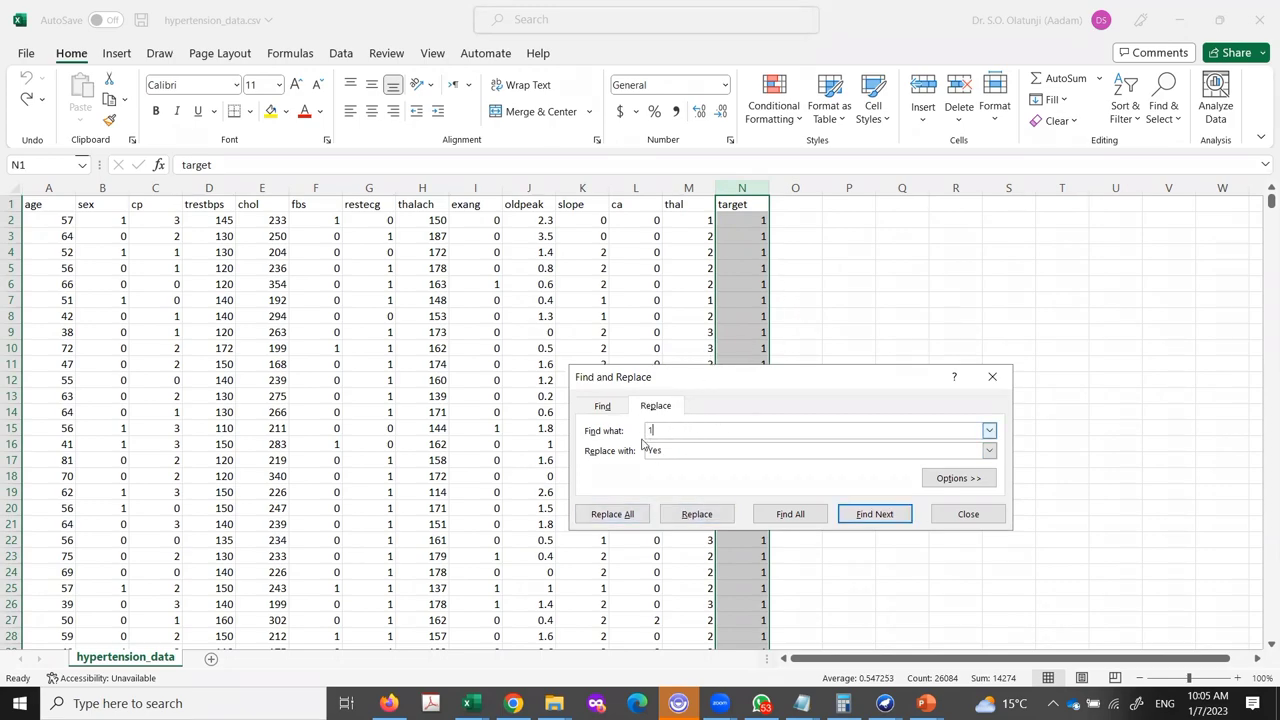
click(614, 514)
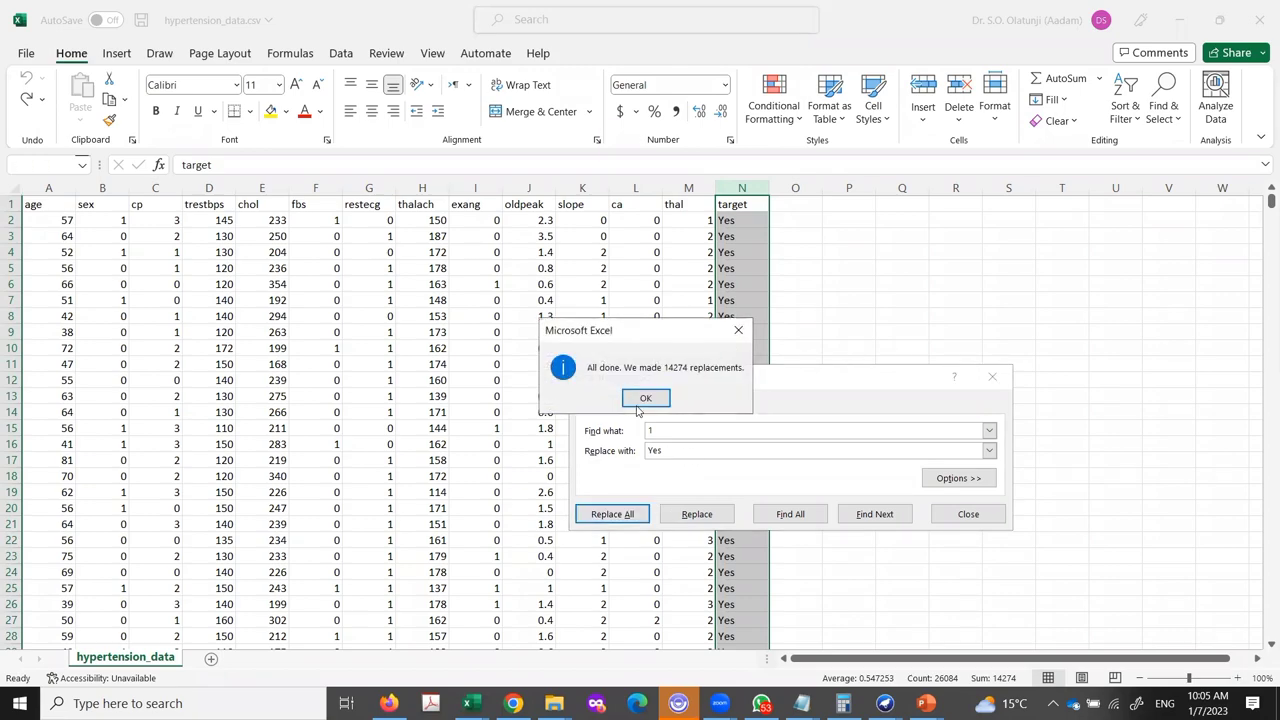
click(645, 398)
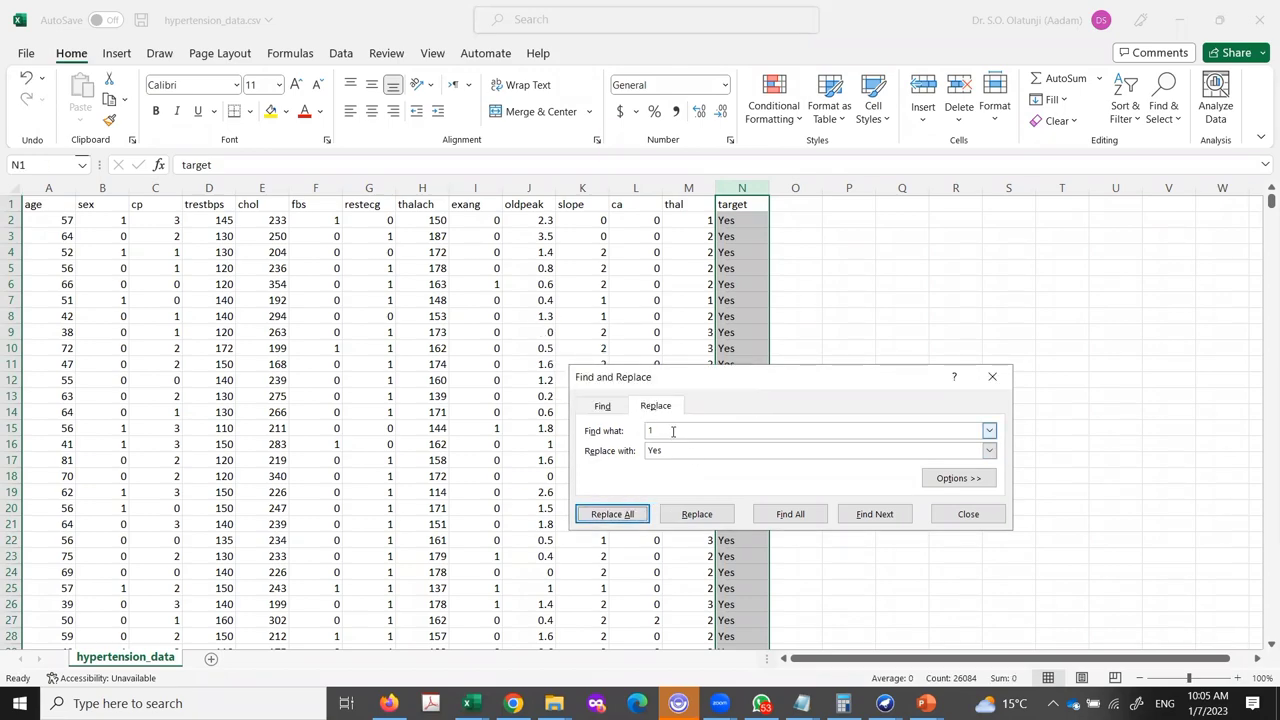
Replace every 0 in the target column with N0, making 11,809 replacements
double_click(676, 431)
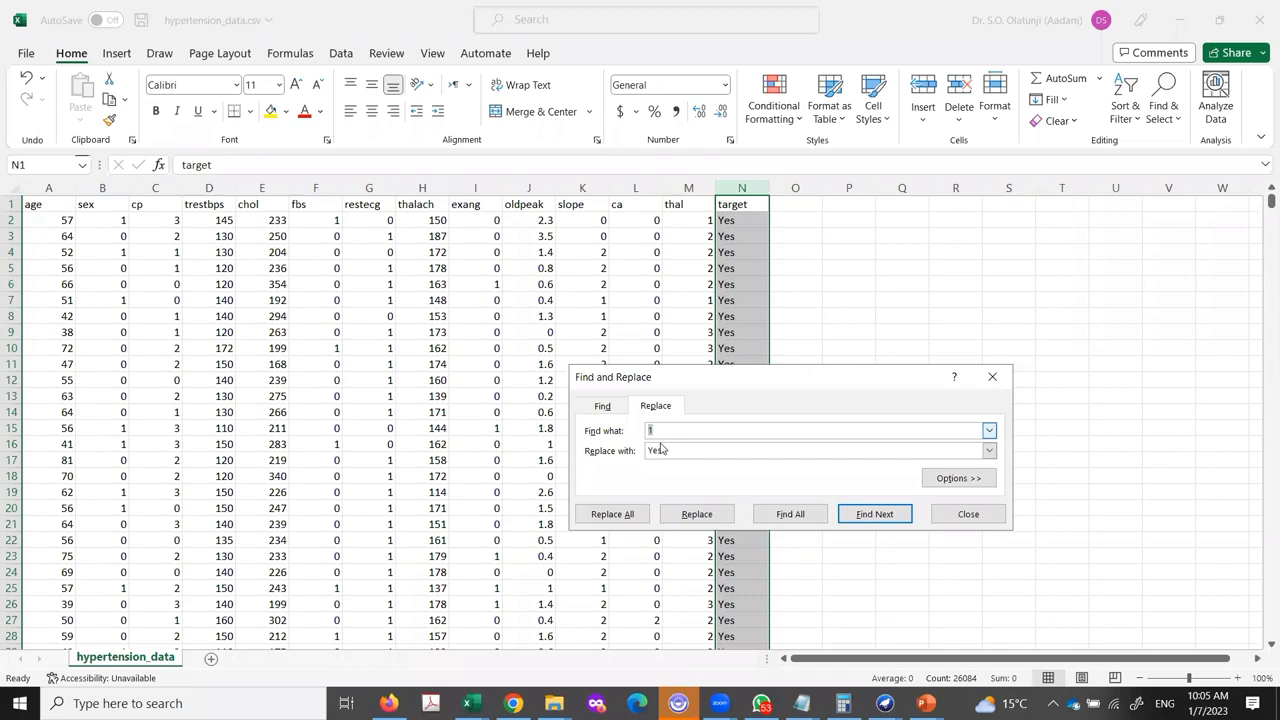
text(0)
double_click(665, 449)
click(614, 514)
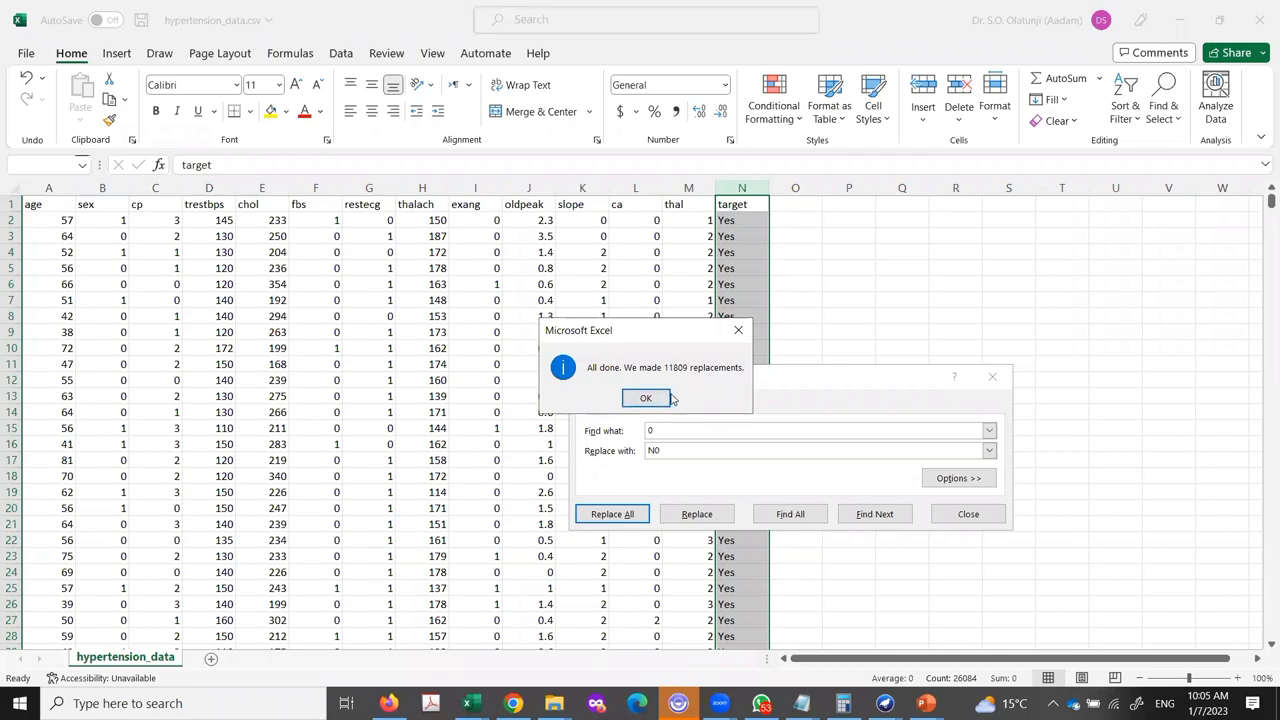
click(648, 400)
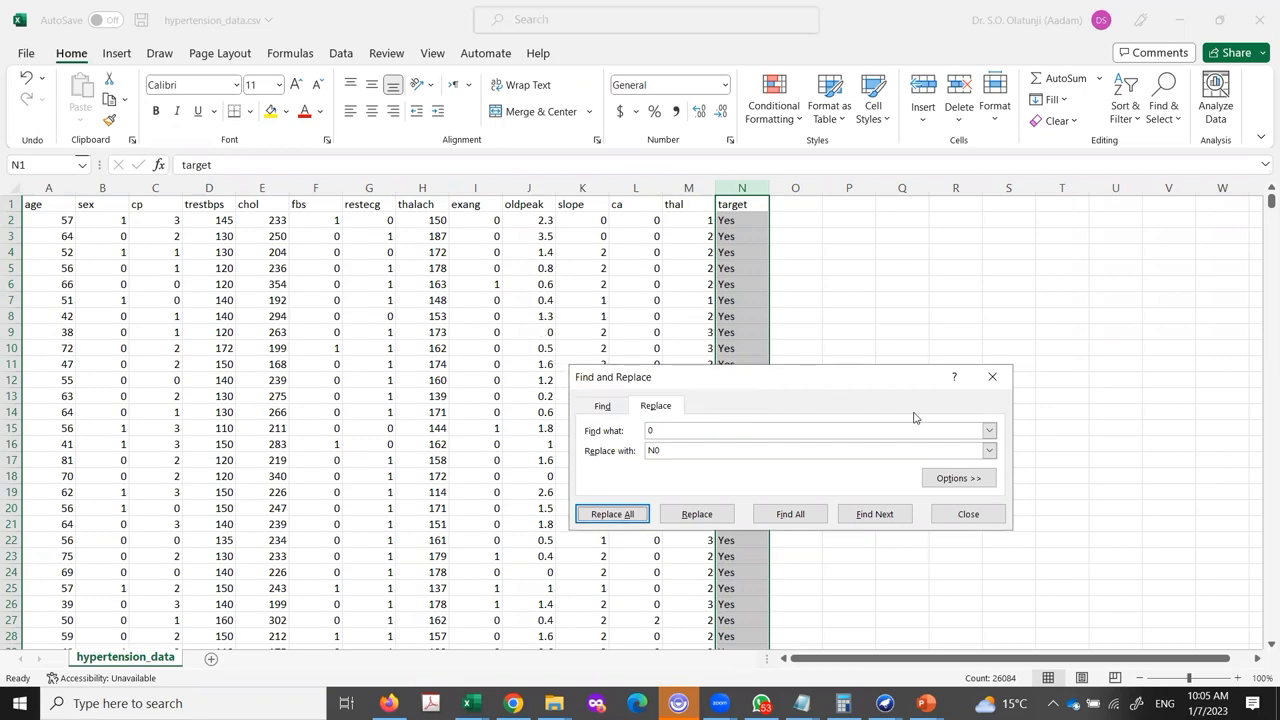
click(992, 377)
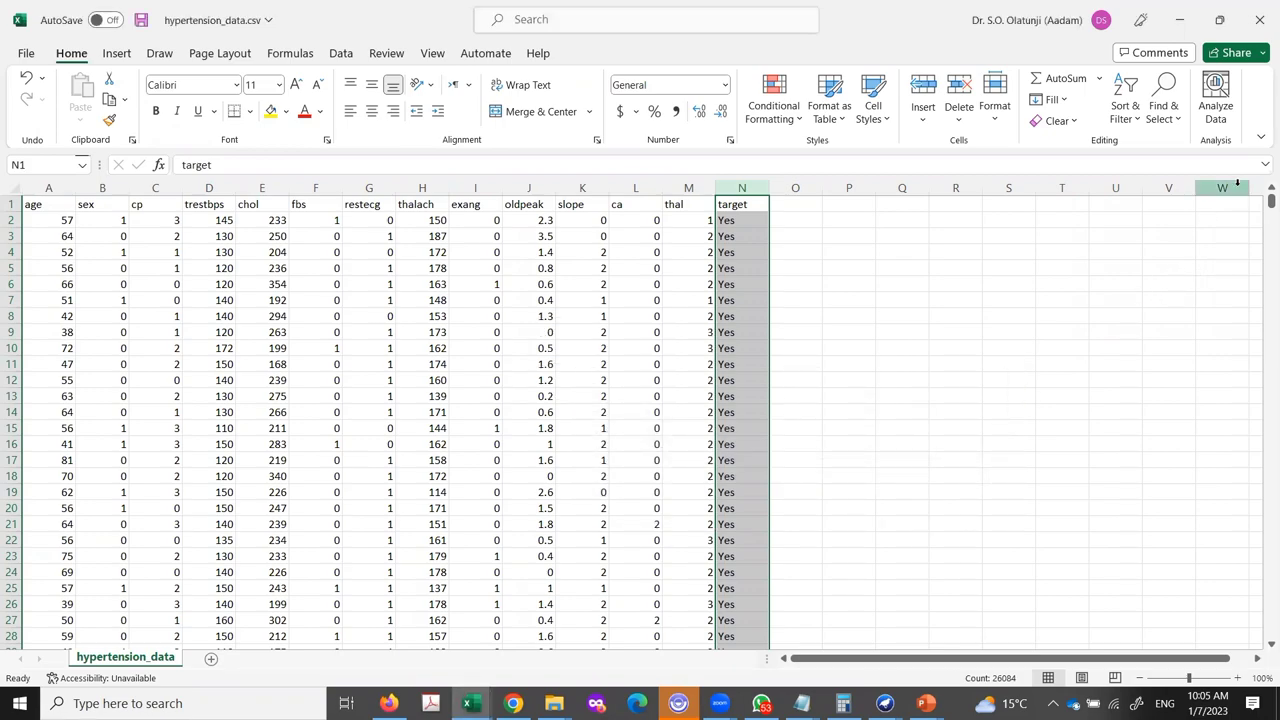
drag(1260, 205, 1263, 644)
scroll(749, 457, down, 4)
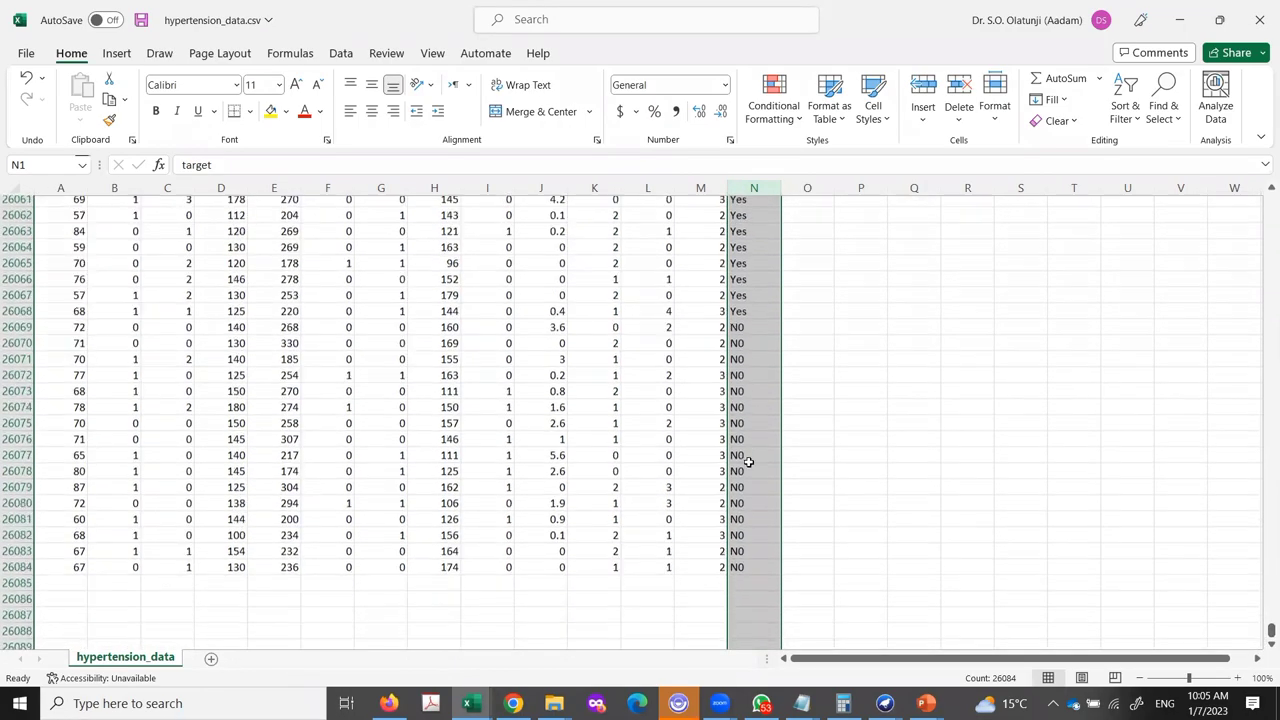
scroll(750, 457, up, 4)
scroll(750, 456, down, 3)
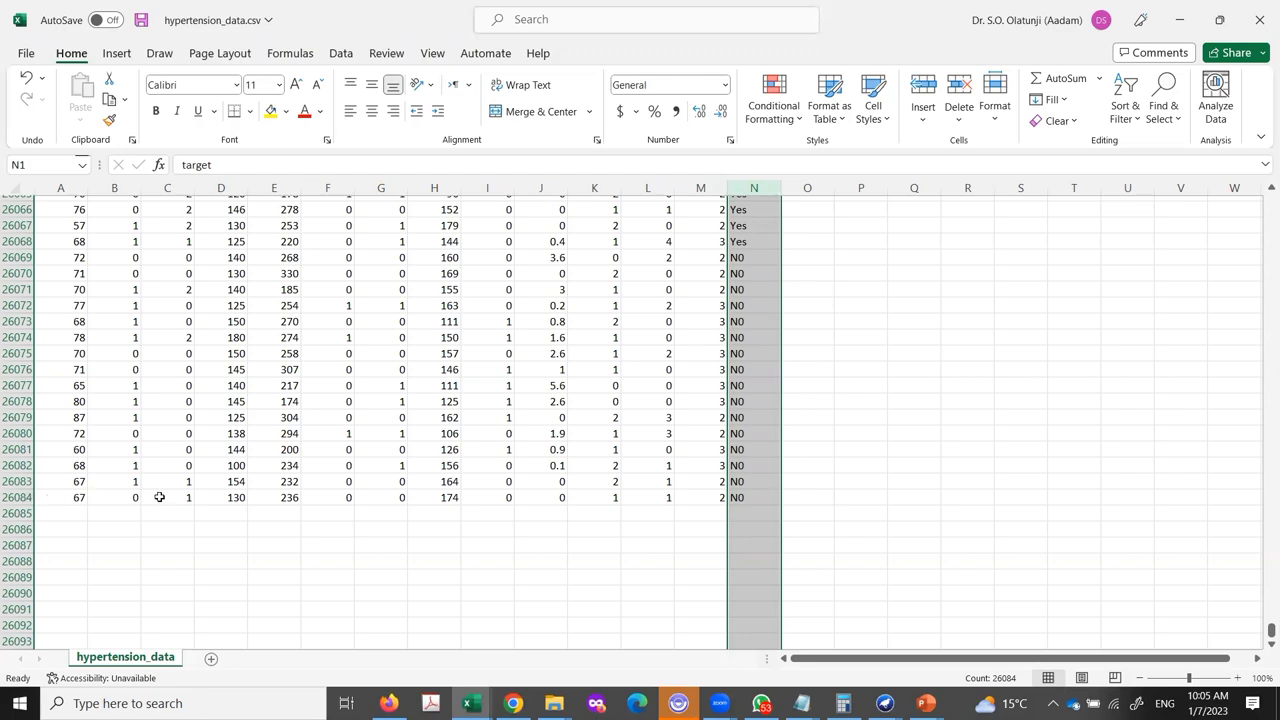
scroll(480, 463, up, 20)
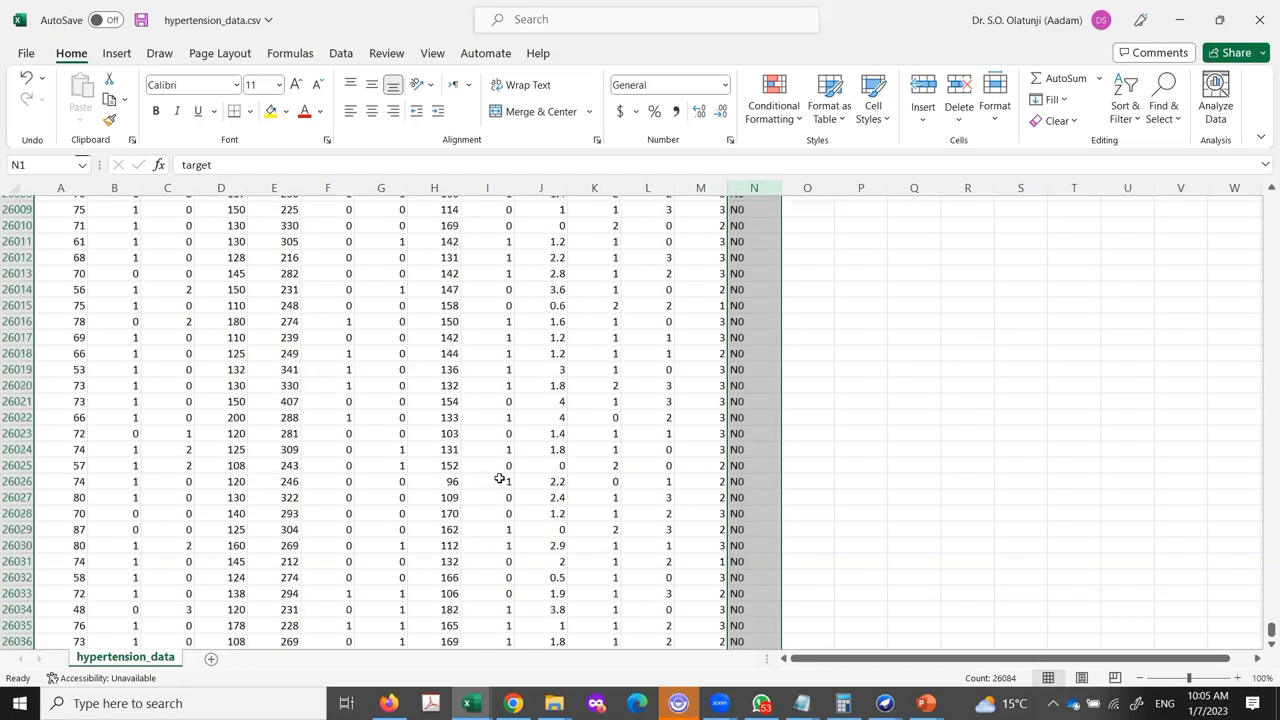
drag(1268, 630, 1262, 203)
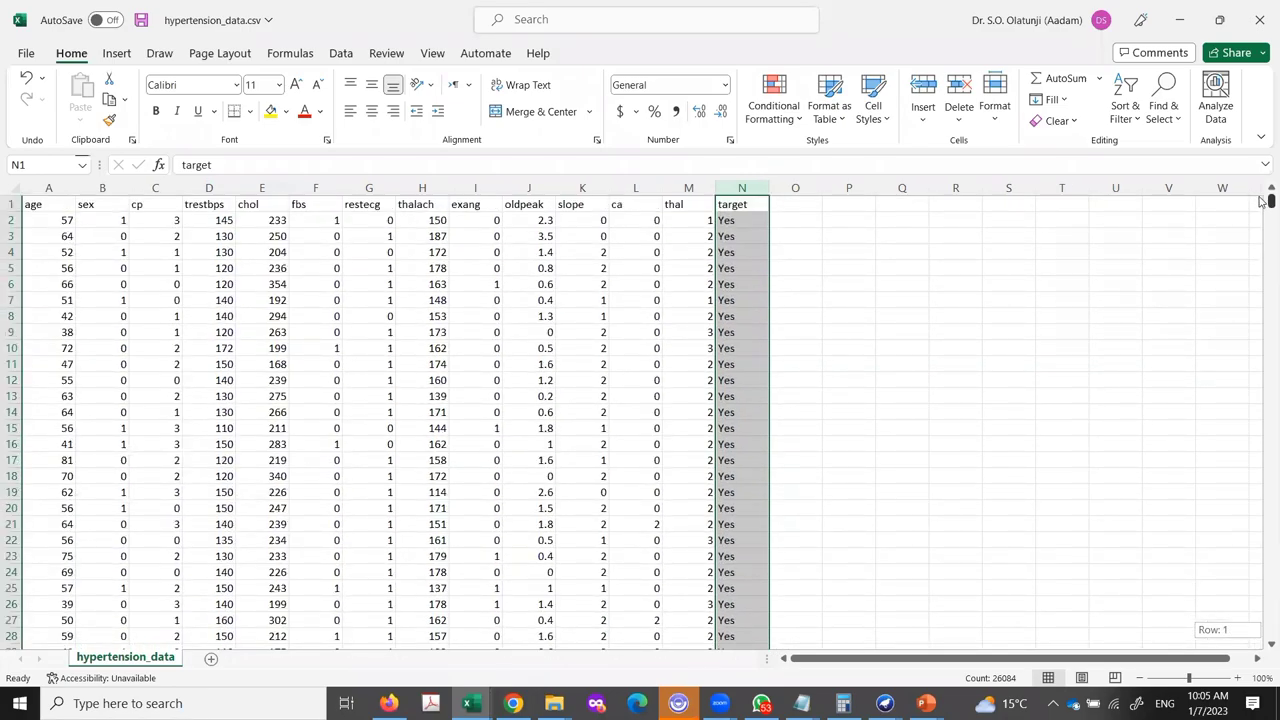
Save hypertension_data.csv as CSV UTF-8 (Comma delimited), replacing the existing file
click(27, 56)
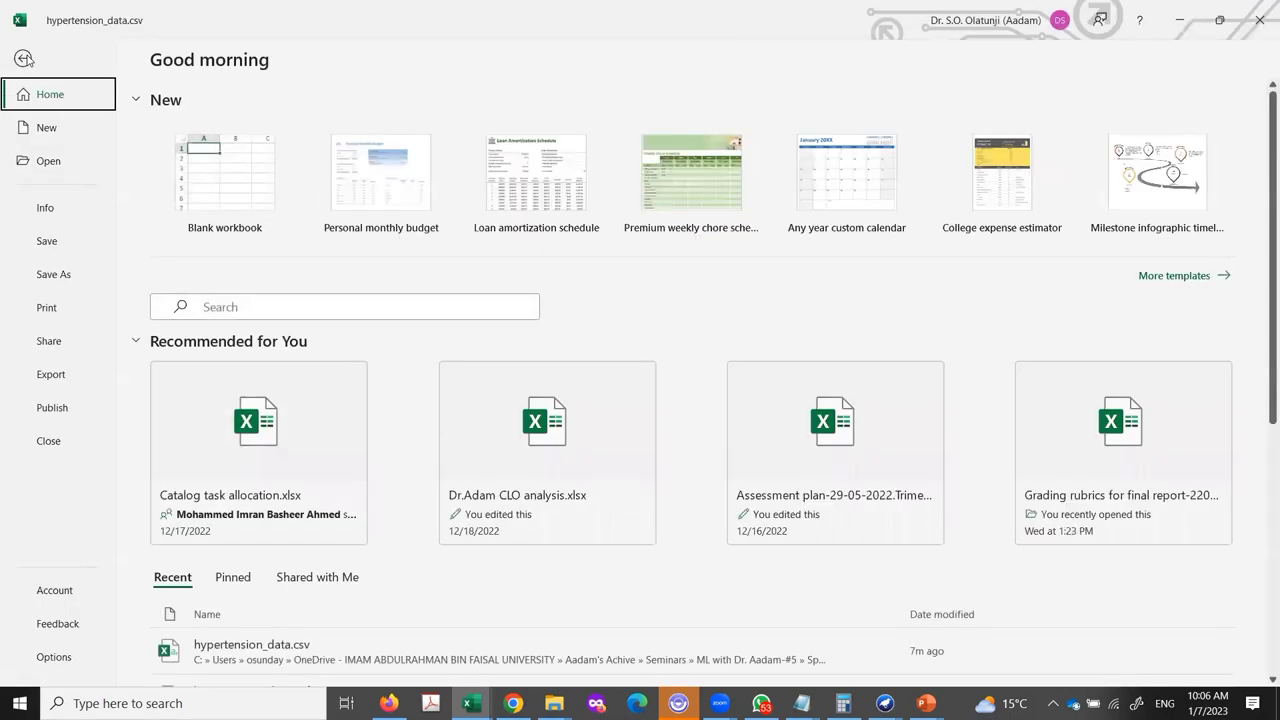
click(58, 280)
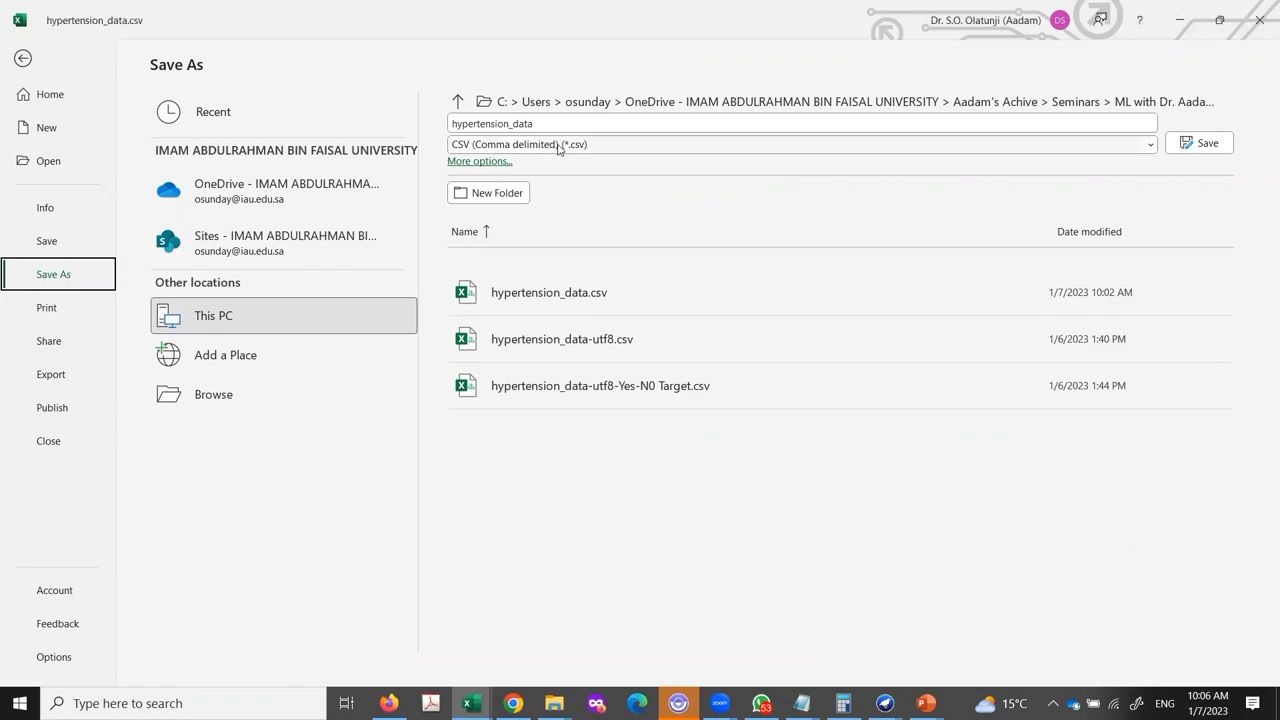
click(560, 146)
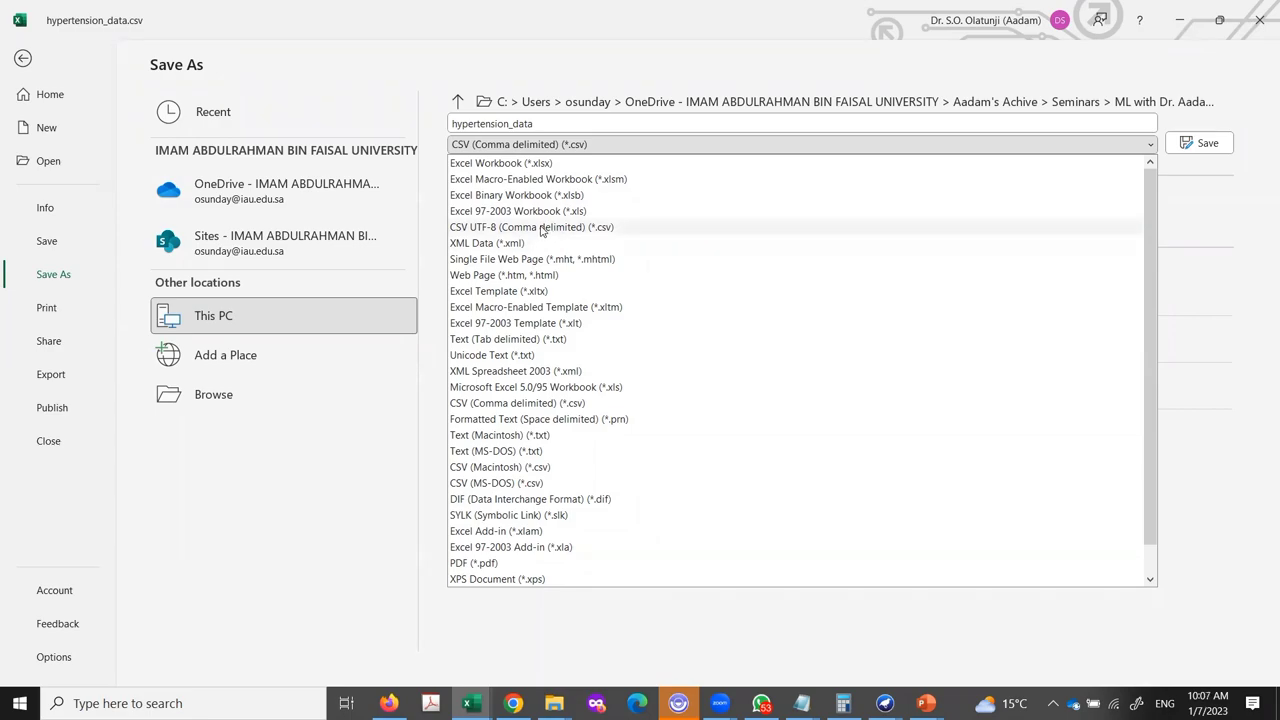
click(541, 229)
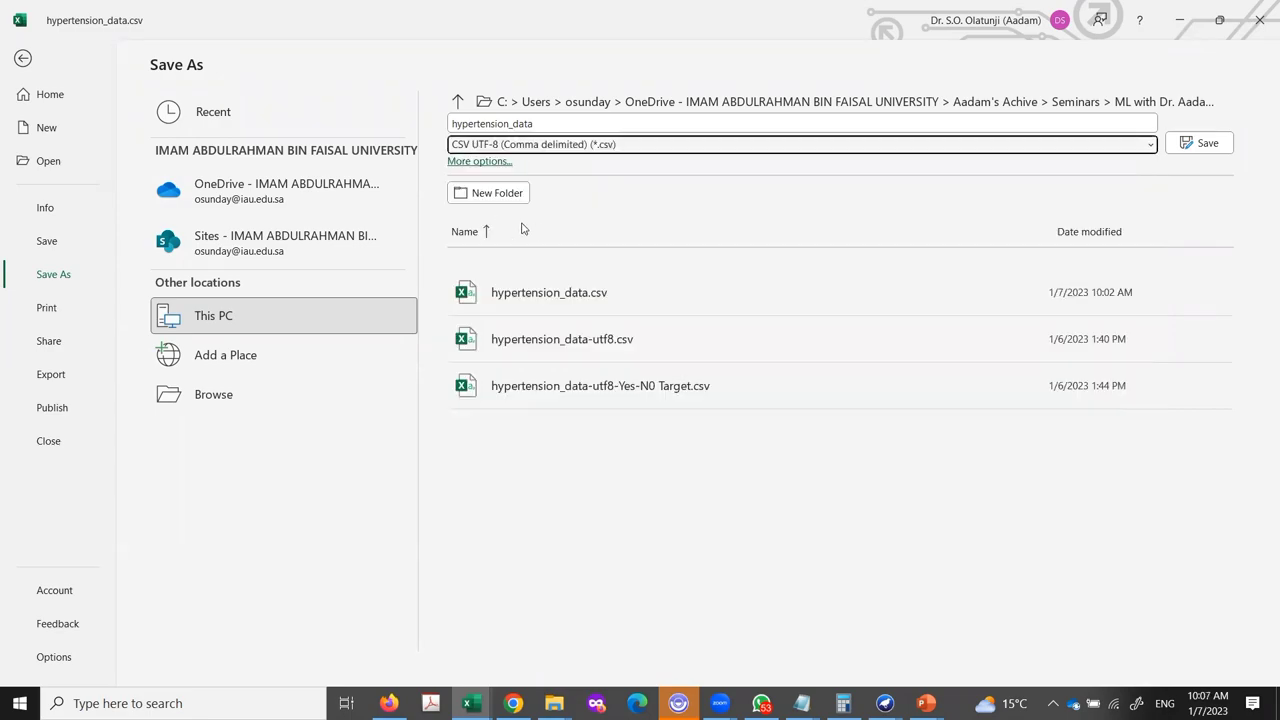
click(1222, 150)
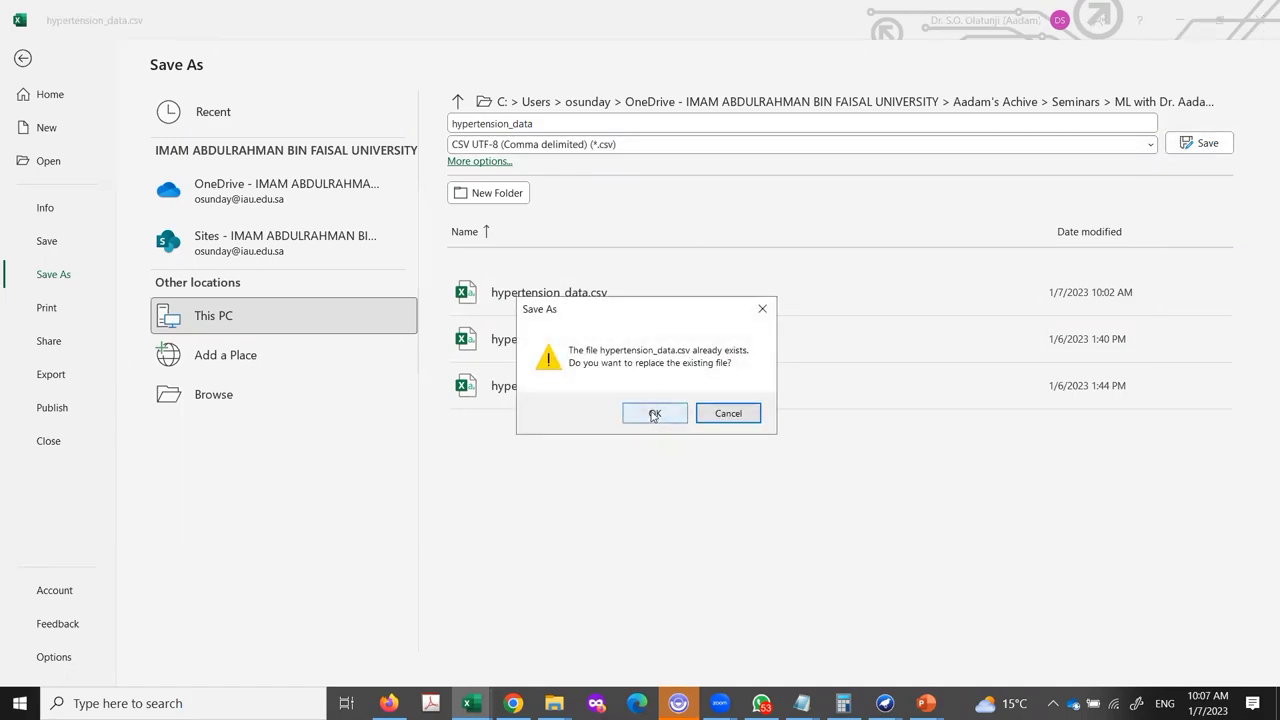
click(654, 414)
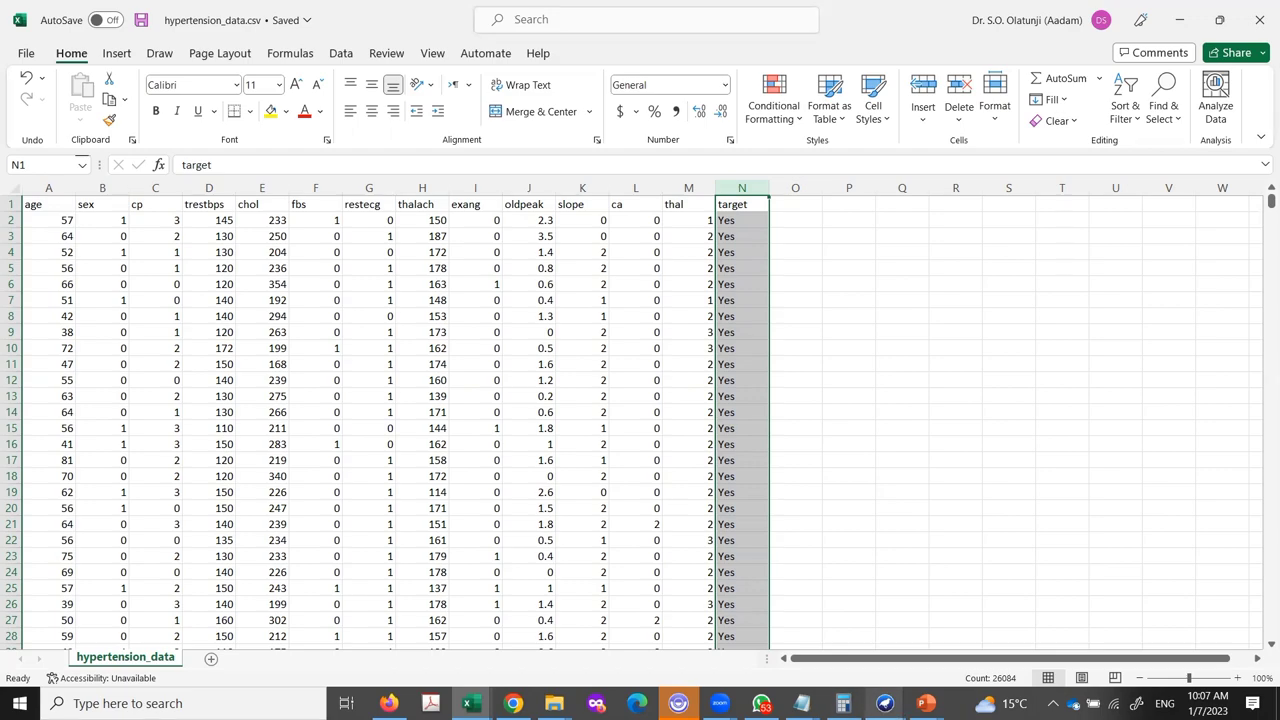
Clear the column selection and return to the PowerPoint slide
click(550, 432)
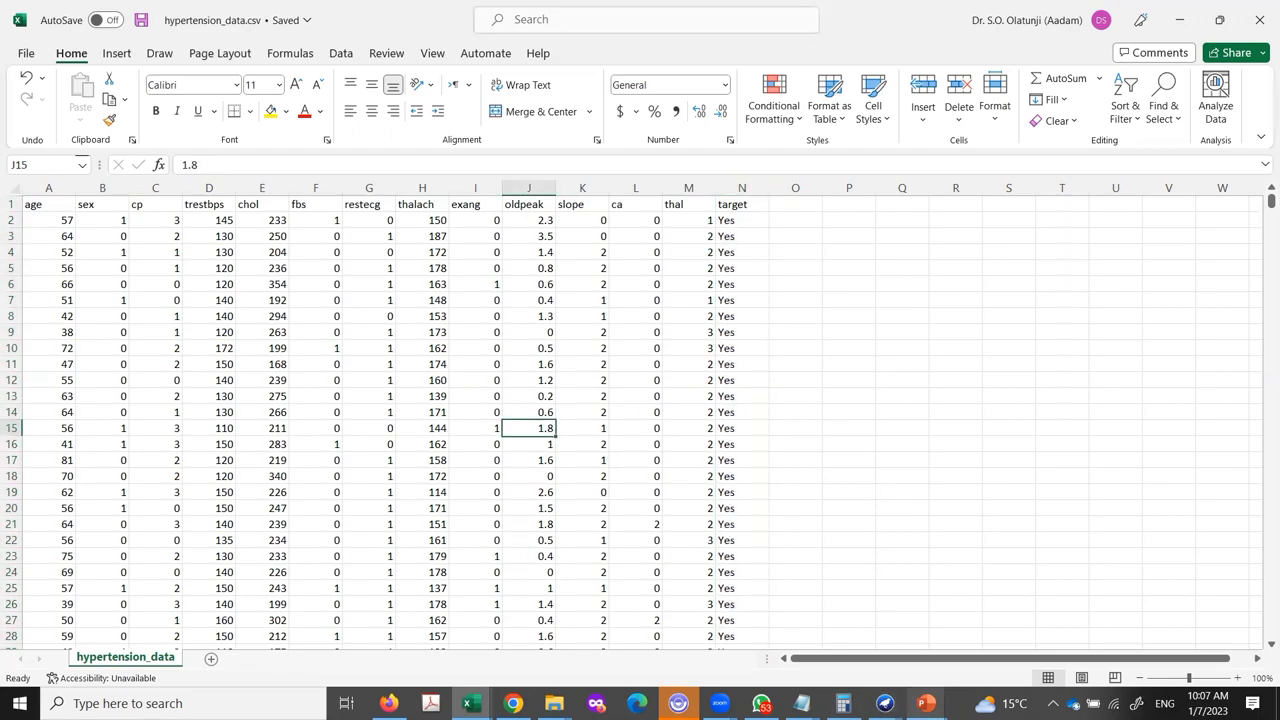
mouse_move(926, 703)
click(1015, 640)
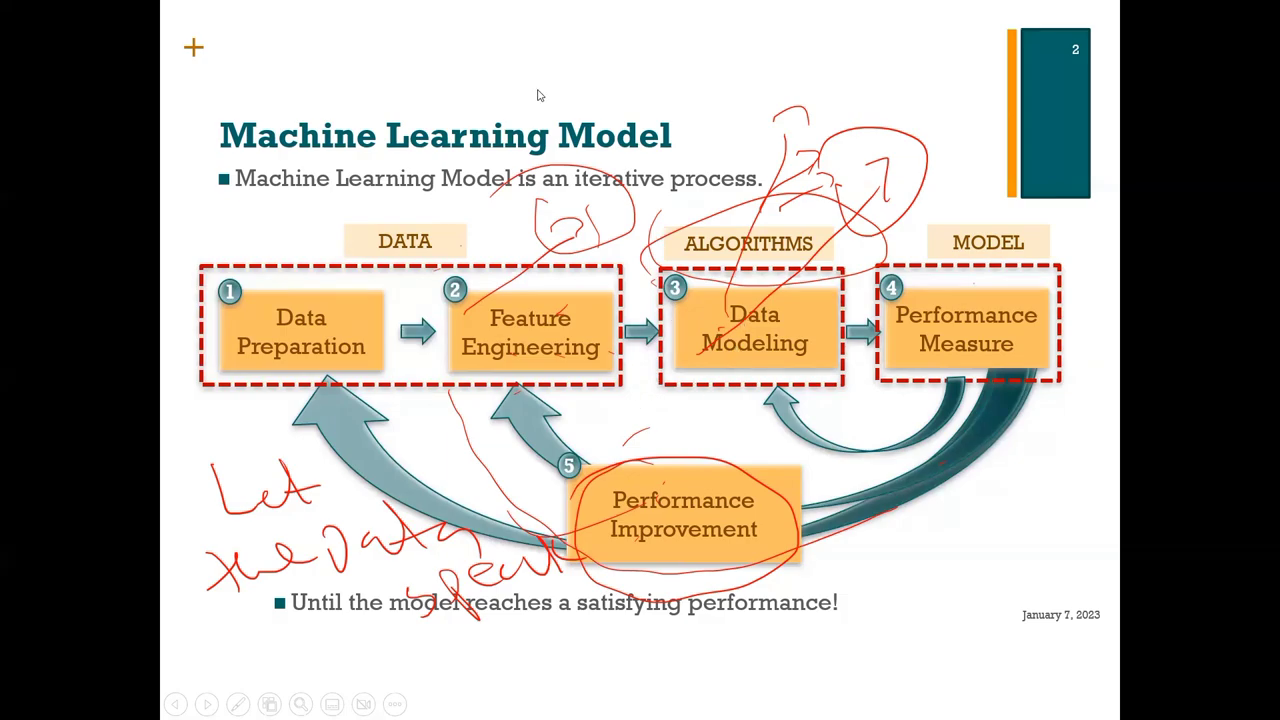
Bring up the Windows Start menu over the annotated slide to reach Weka
key(super)
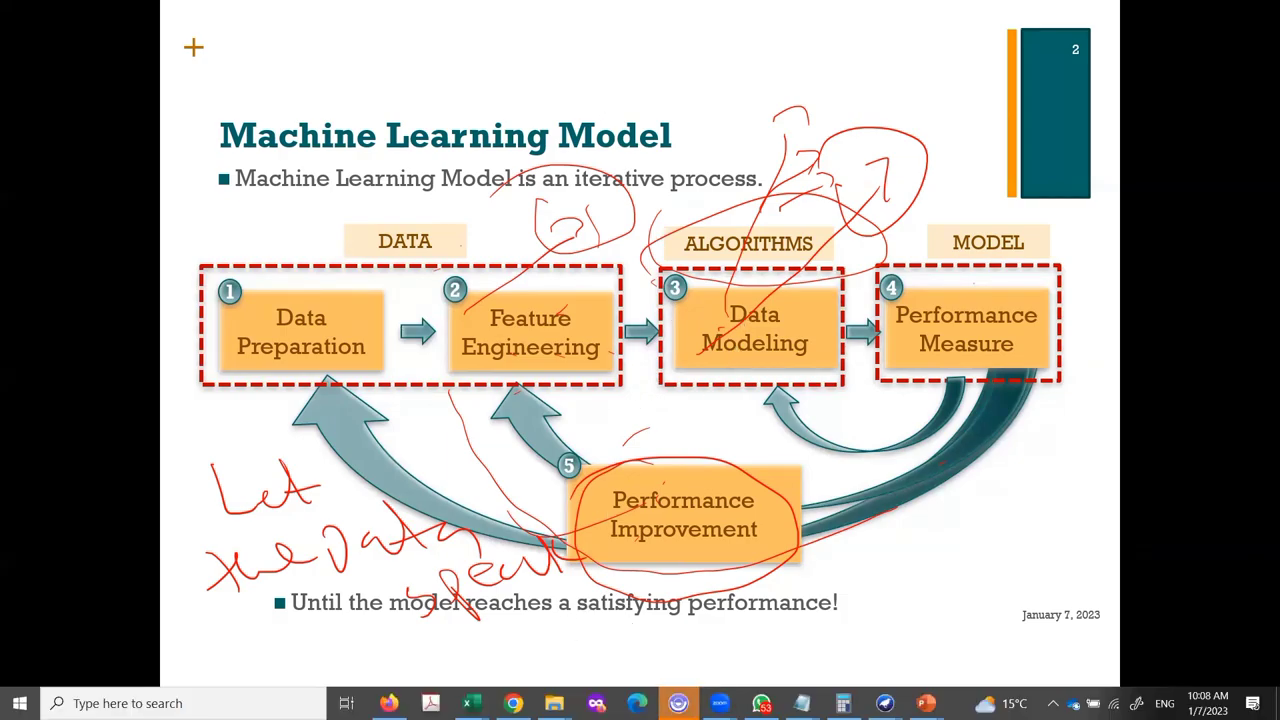
mouse_move(884, 703)
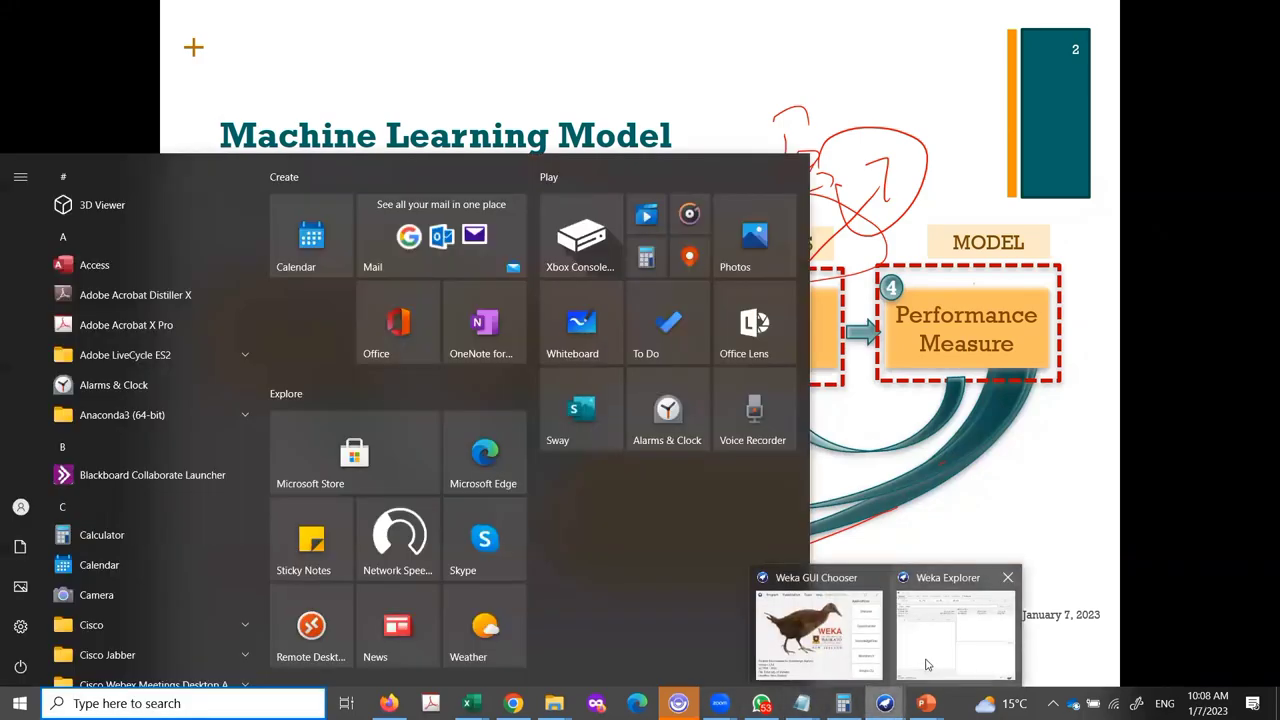